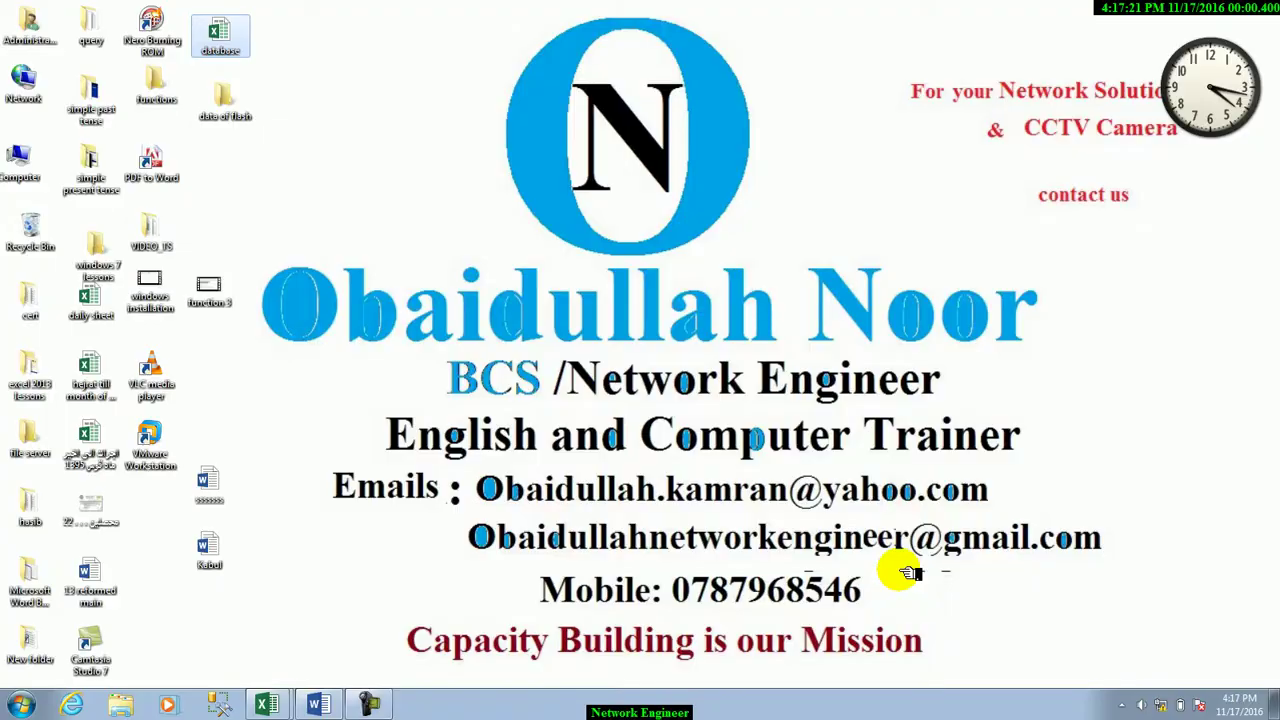
# Refresh the desktop and bring the database workbook forward in Excel.
pyautogui.rightClick(859, 437)
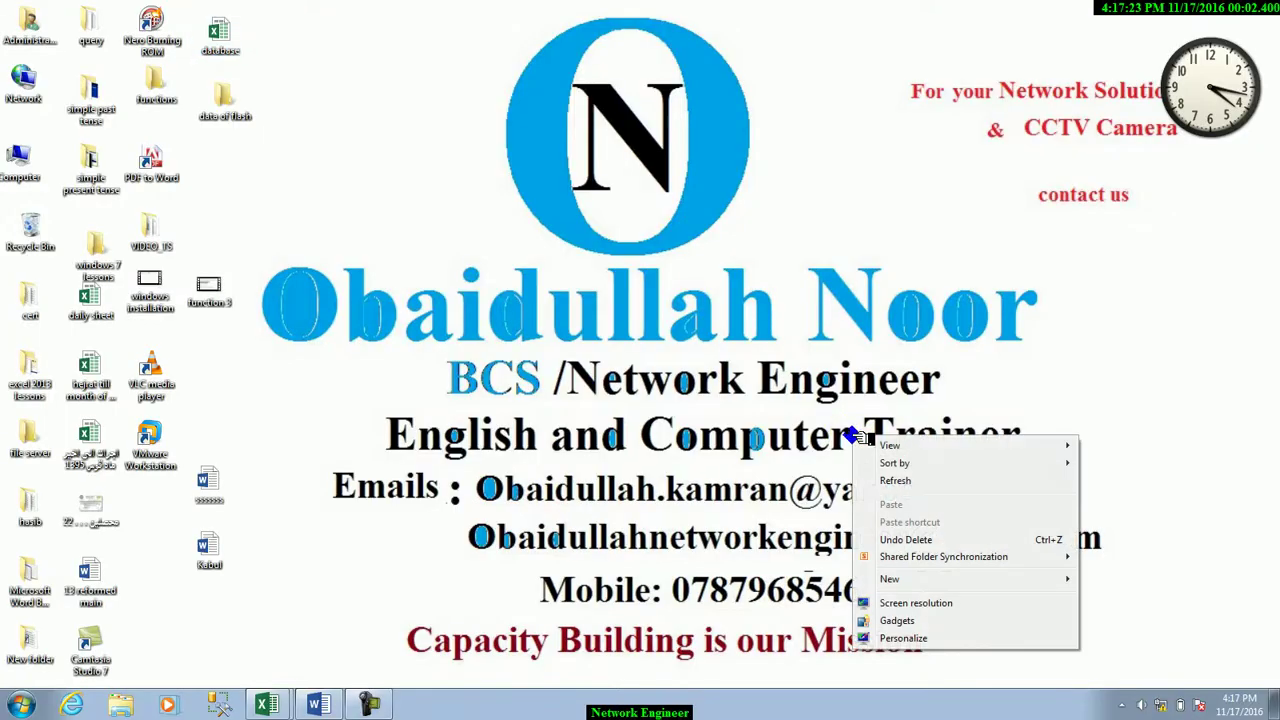
pyautogui.click(880, 484)
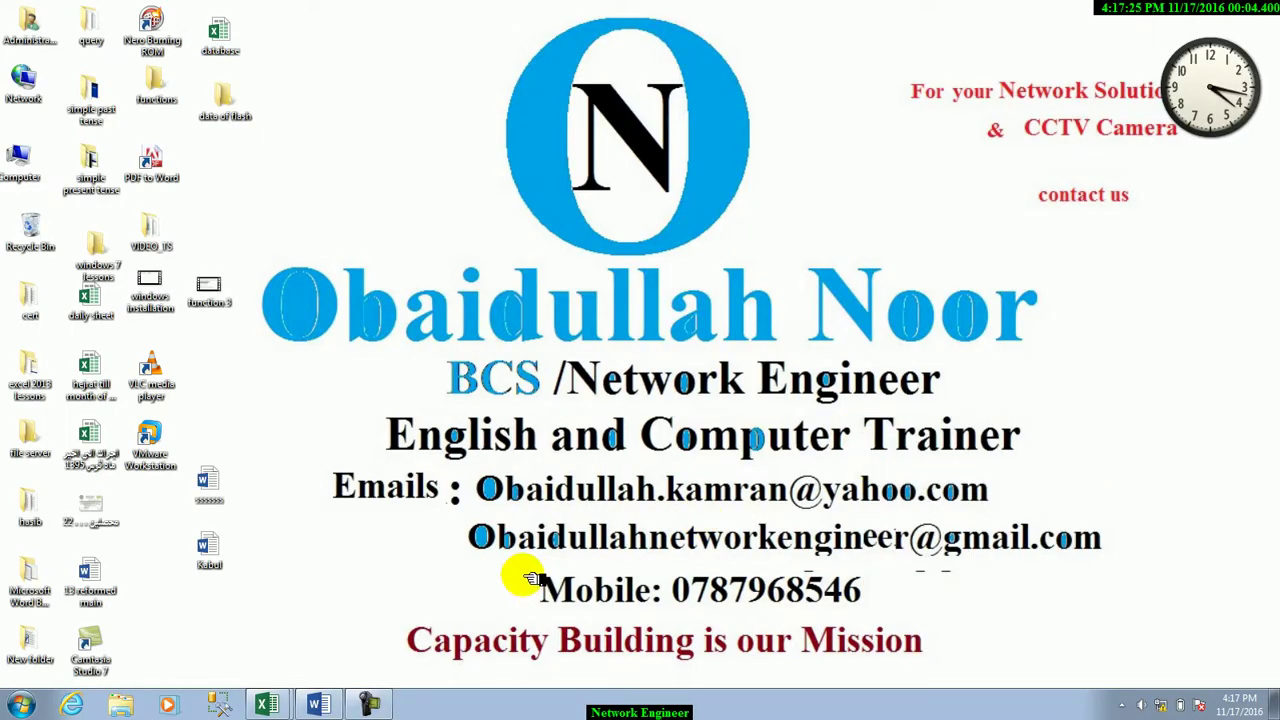
pyautogui.click(268, 706)
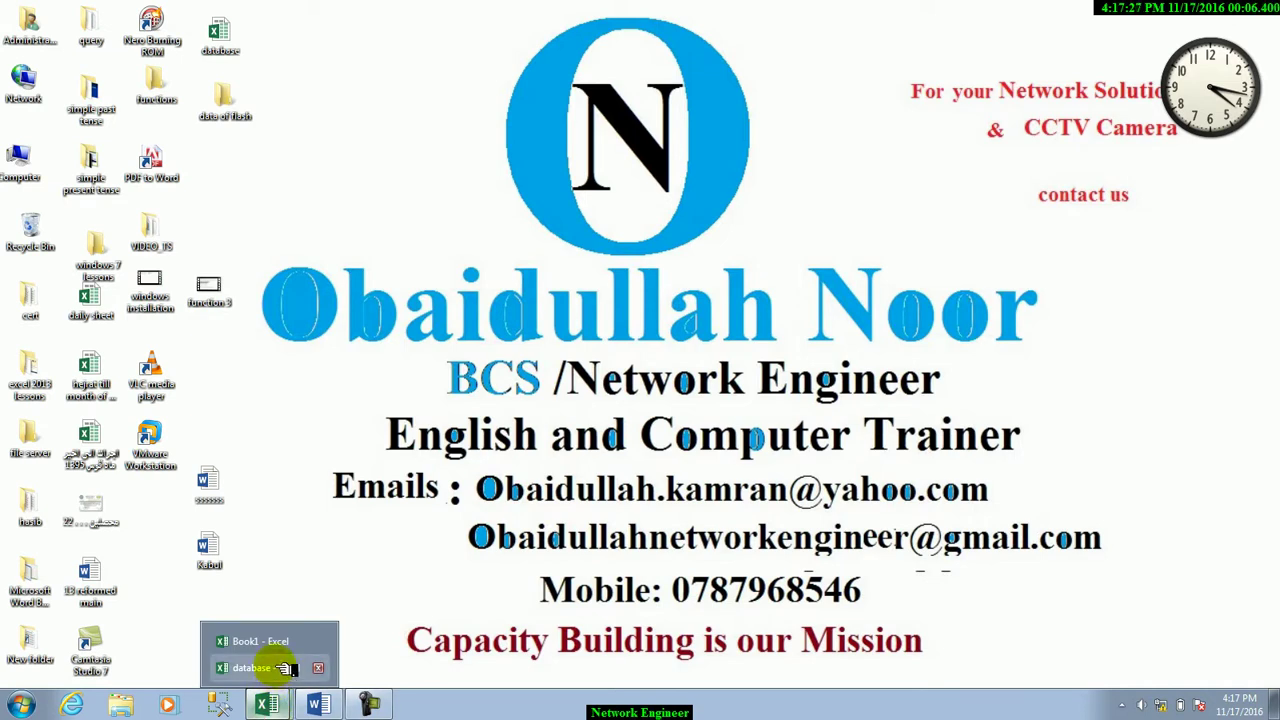
pyautogui.click(258, 667)
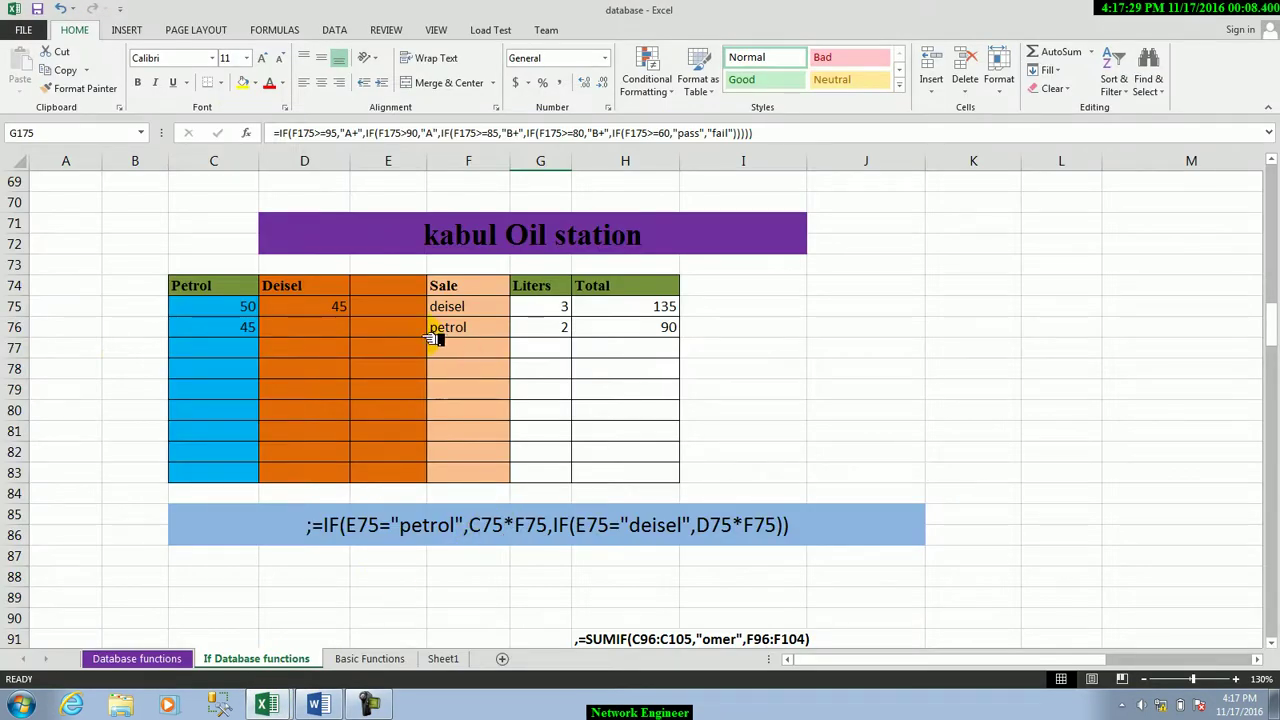
# Clear the sale, liters and totals in F75:H76 and the prices in C75:D76.
pyautogui.moveTo(447, 306); pyautogui.dragTo(595, 328)
pyautogui.press('Delete')
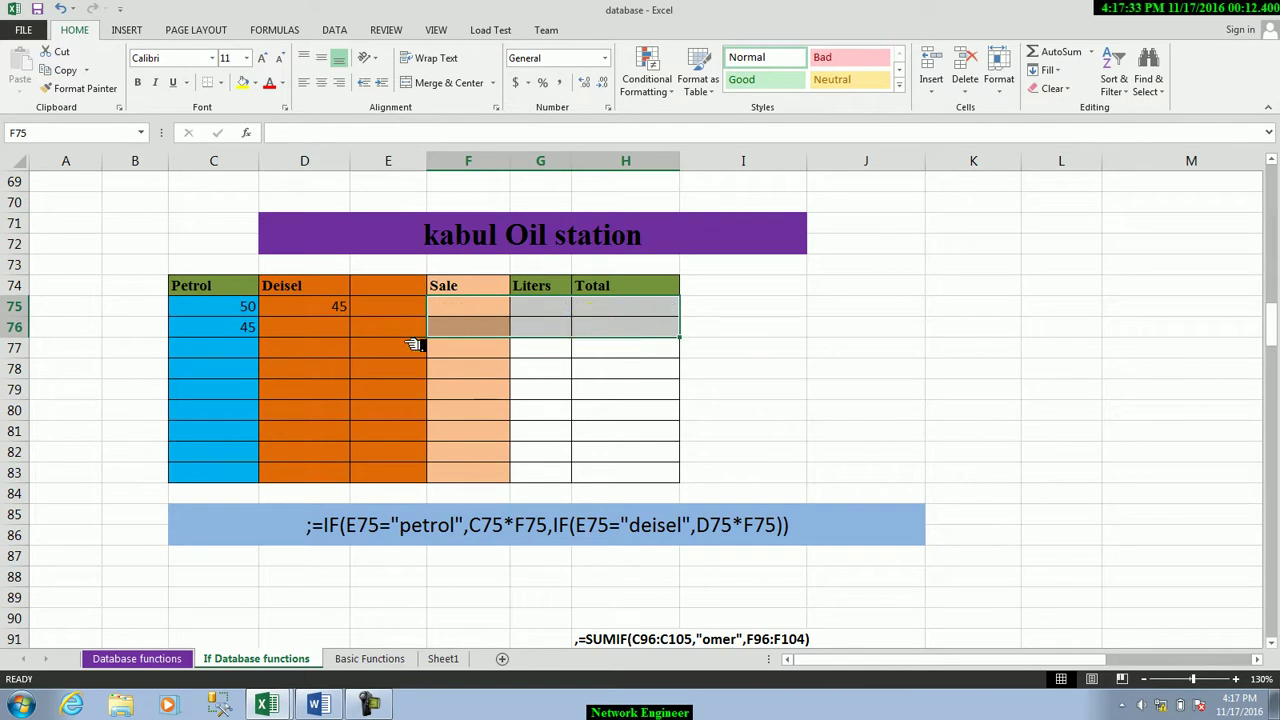
pyautogui.moveTo(248, 306); pyautogui.dragTo(342, 327)
pyautogui.press('Delete')
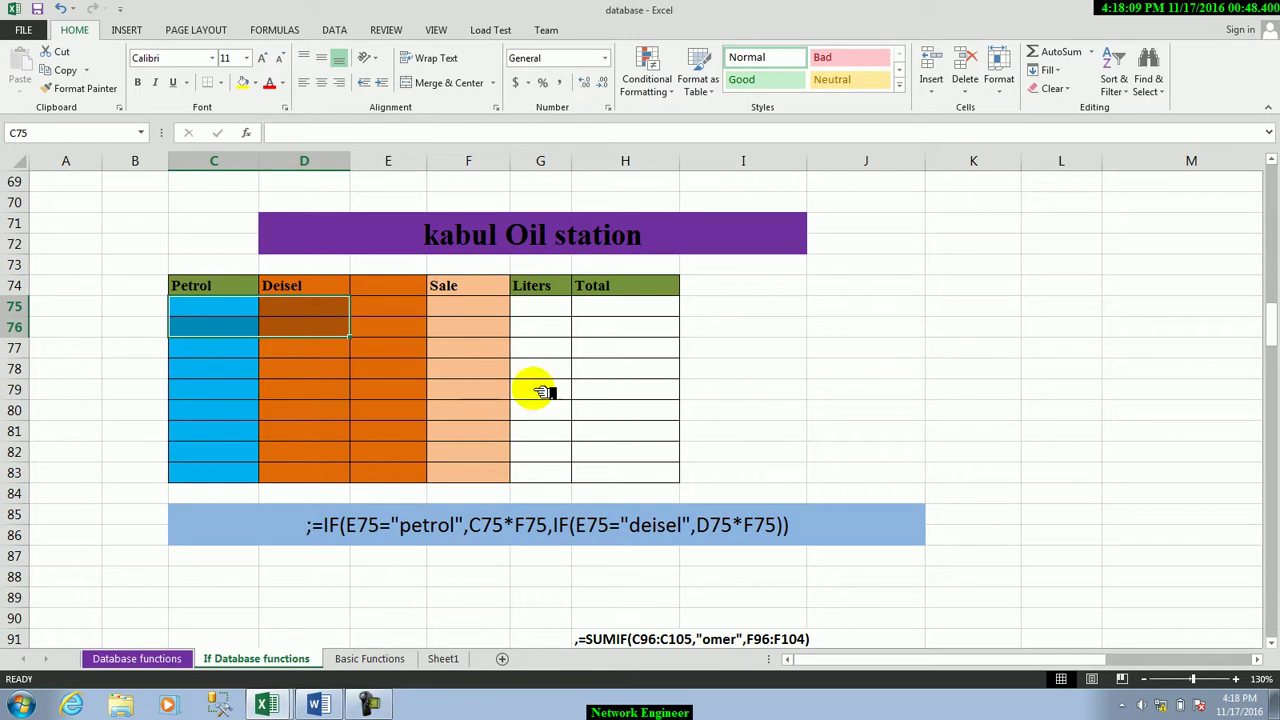
# Review the Petrol, Deisel, Sale, Liters and Total cells and the sample IF formula in C85.
pyautogui.click(210, 289)
pyautogui.click(291, 290)
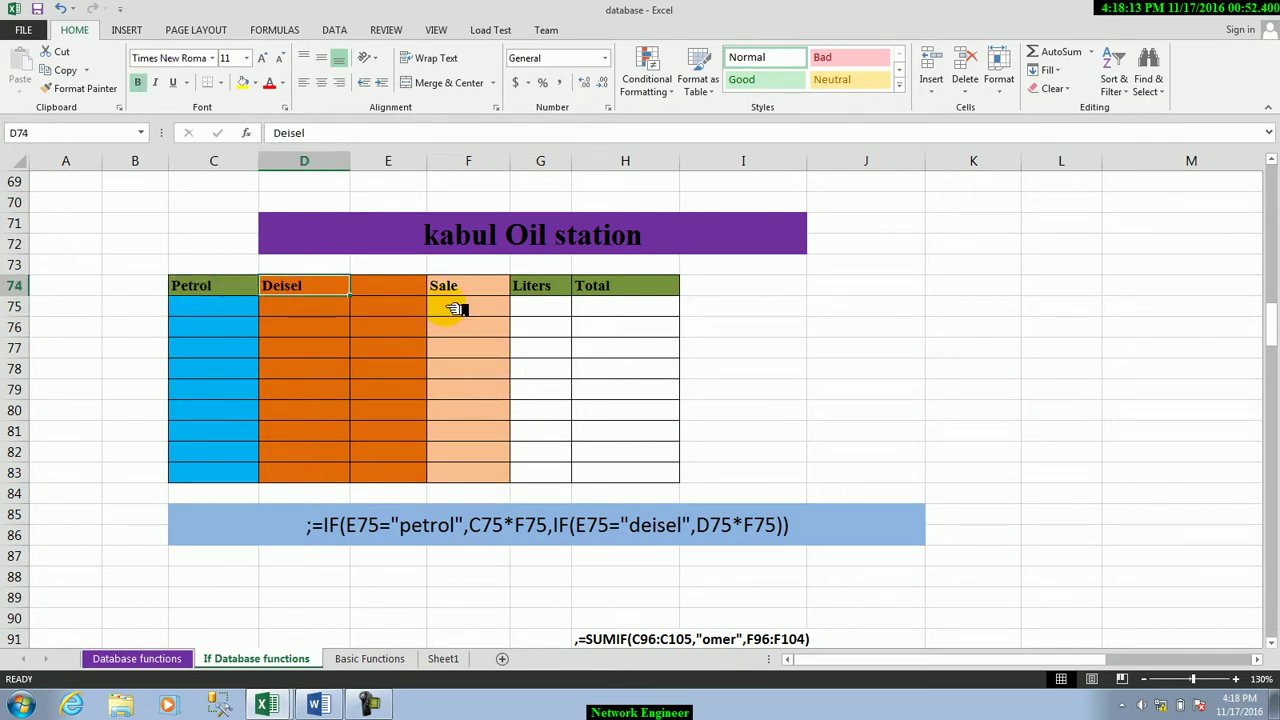
pyautogui.click(492, 306)
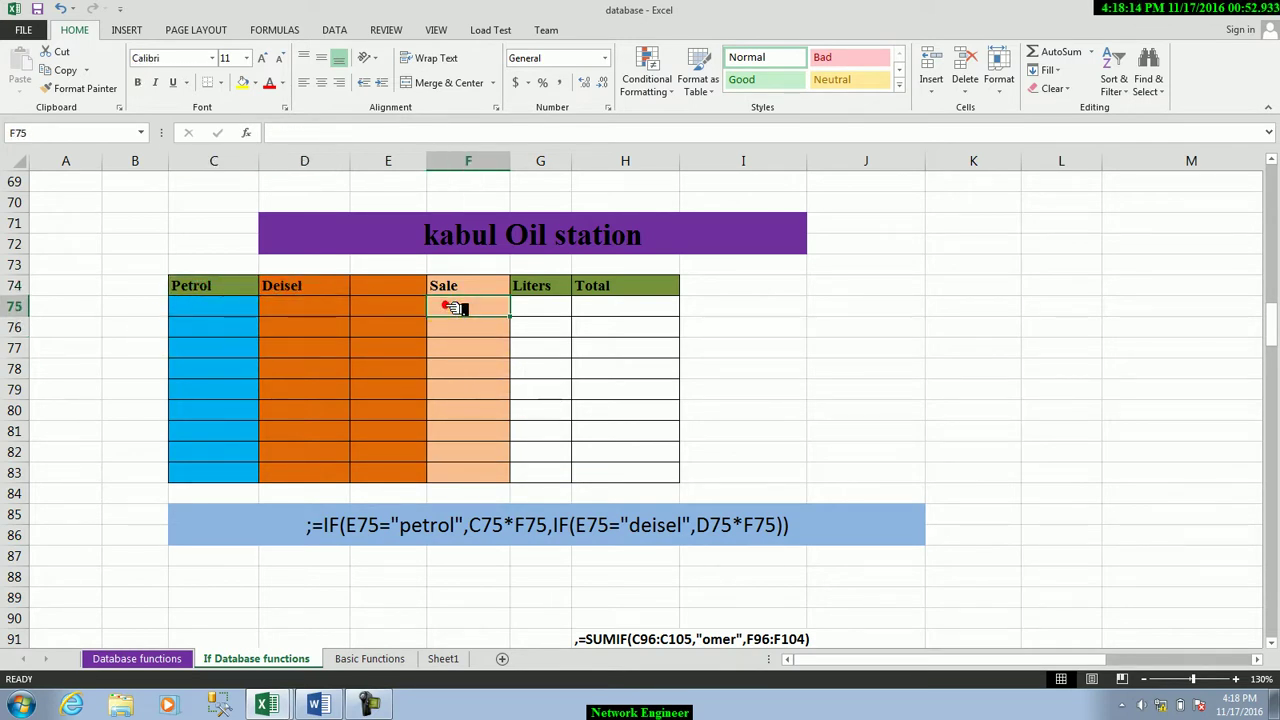
pyautogui.click(545, 307)
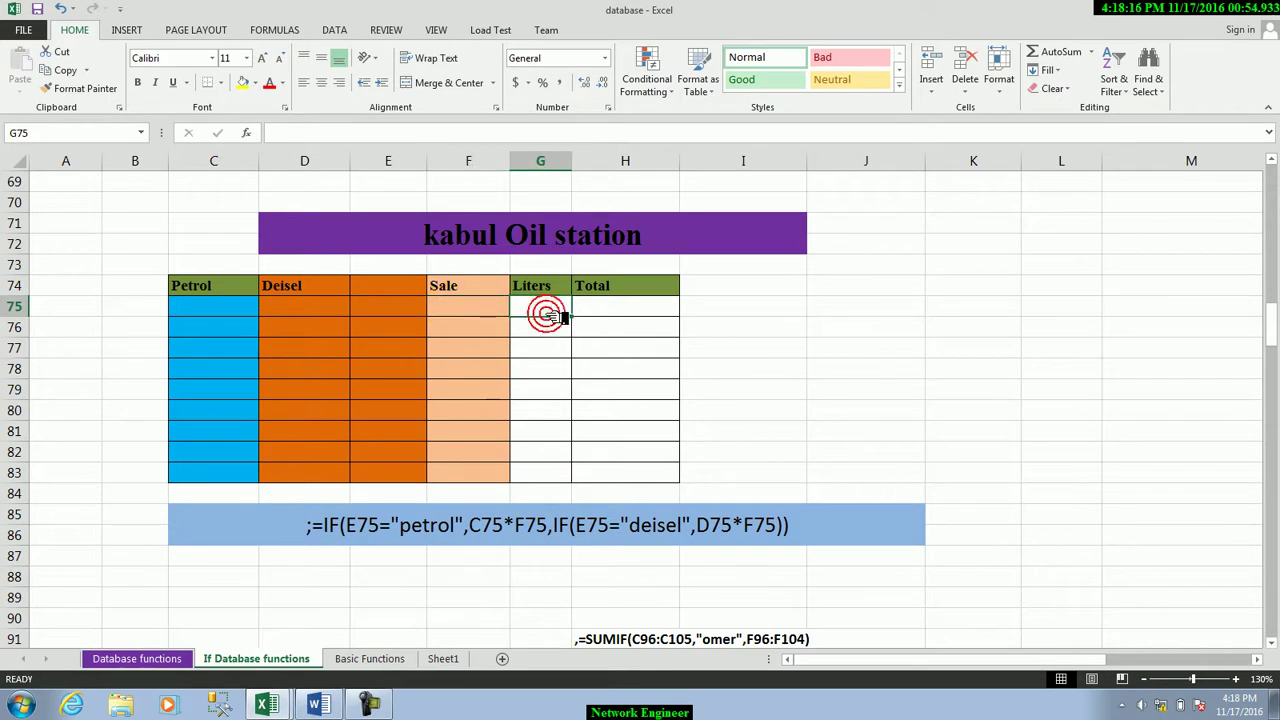
pyautogui.click(596, 308)
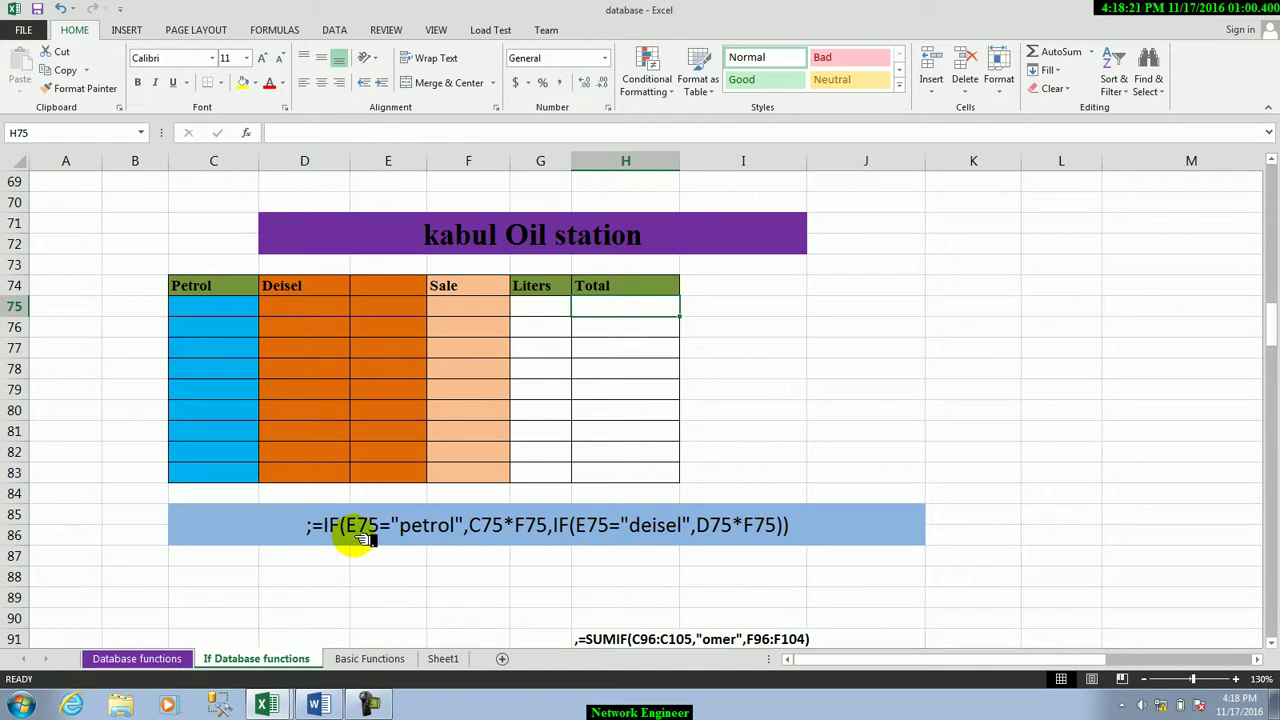
pyautogui.click(362, 539)
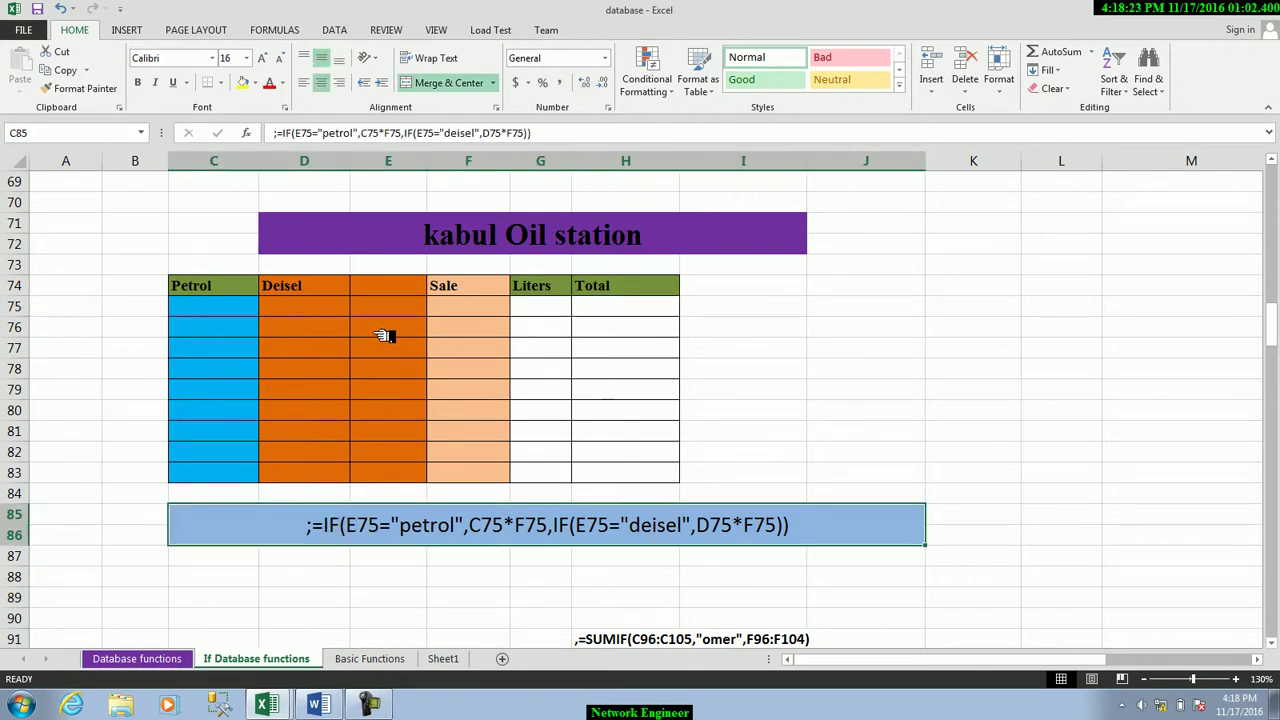
pyautogui.click(448, 314)
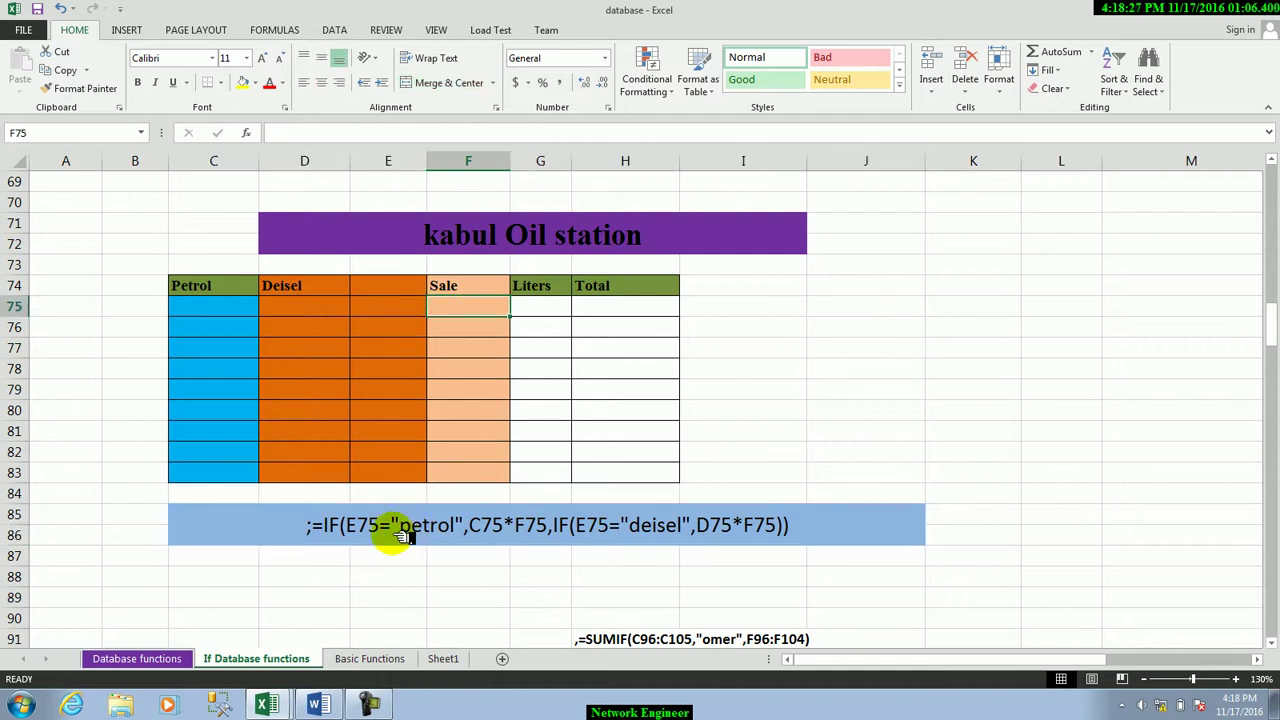
pyautogui.click(395, 292)
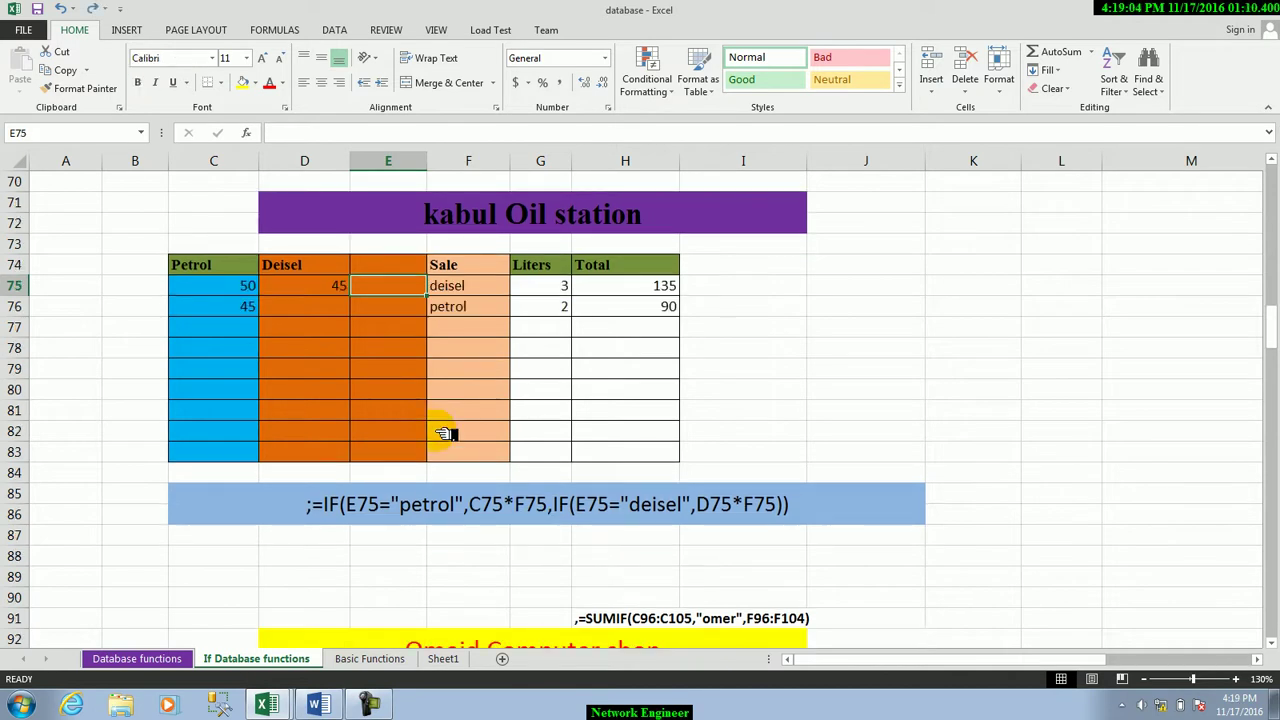
pyautogui.click(401, 356)
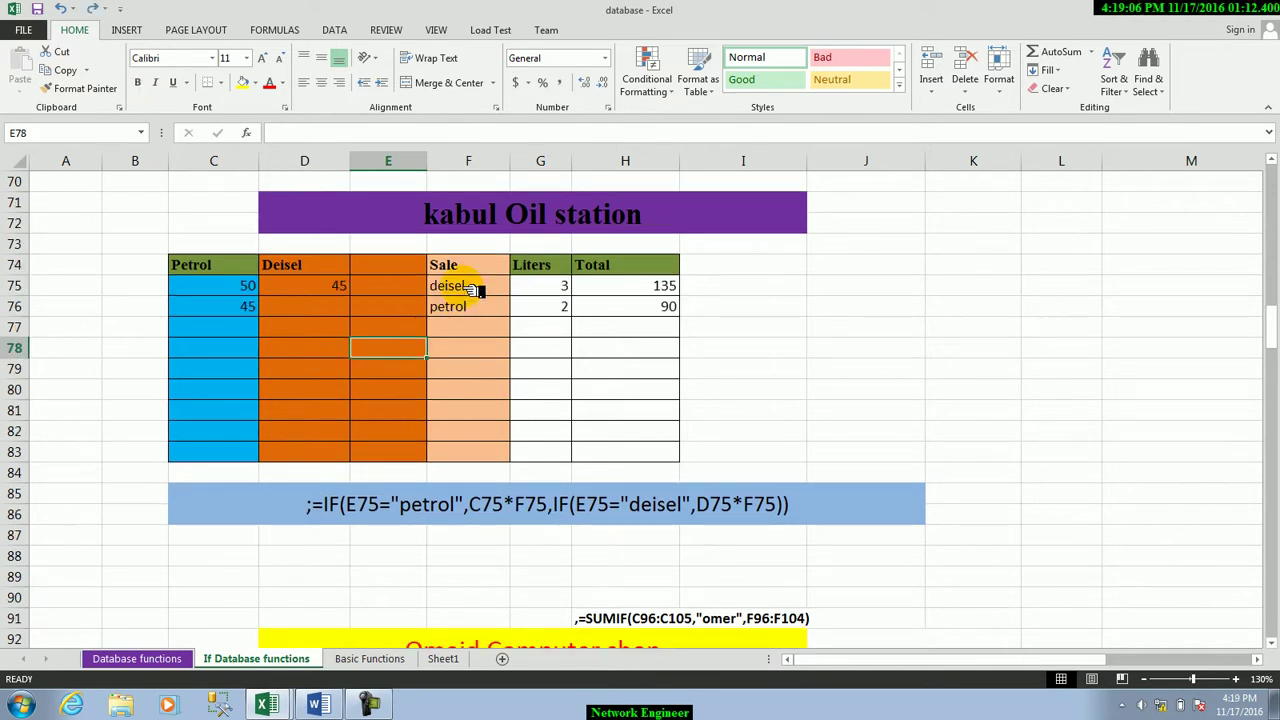
pyautogui.click(465, 287)
pyautogui.moveTo(478, 296); pyautogui.dragTo(628, 306)
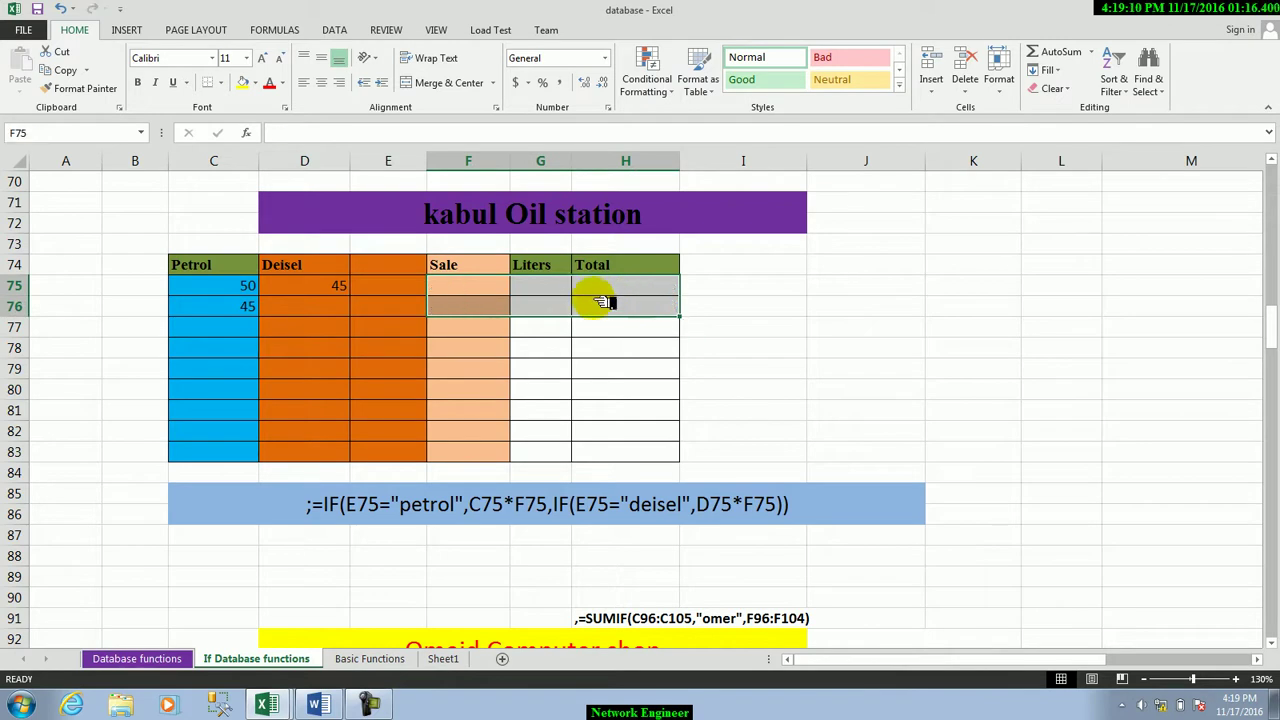
pyautogui.press('Delete')
pyautogui.moveTo(245, 288); pyautogui.dragTo(308, 301)
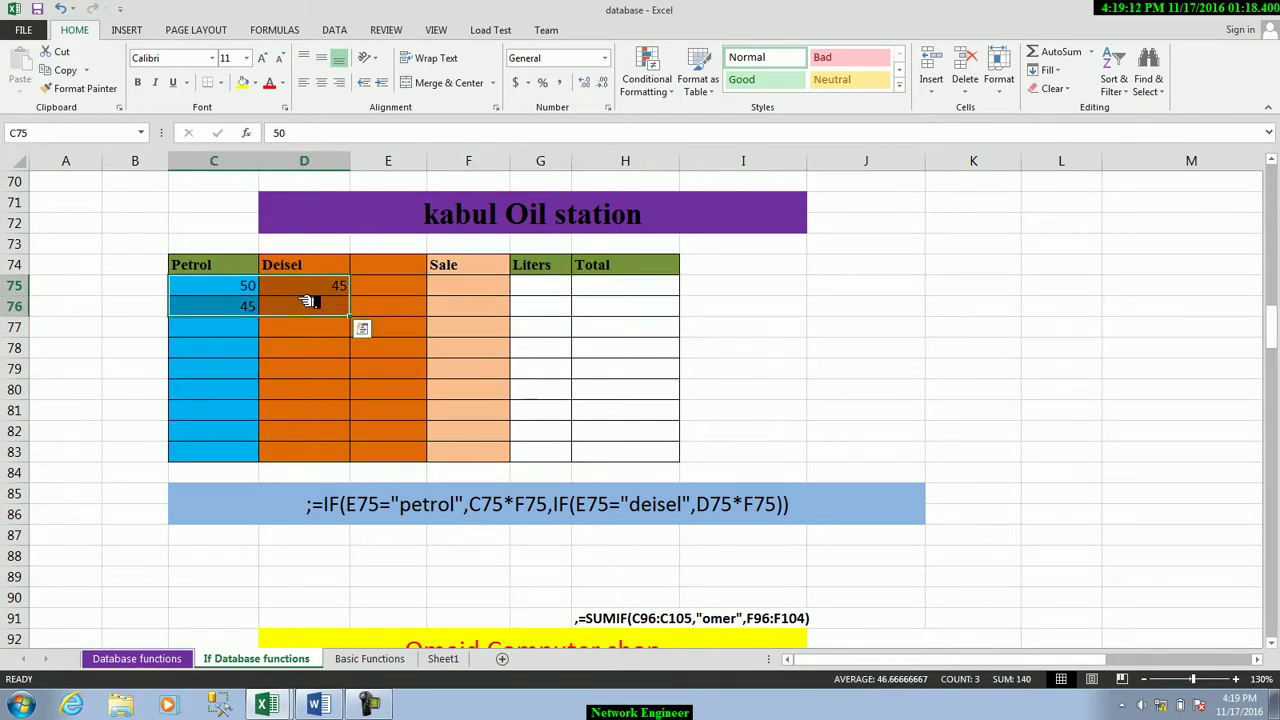
pyautogui.press('Delete')
pyautogui.click(476, 288)
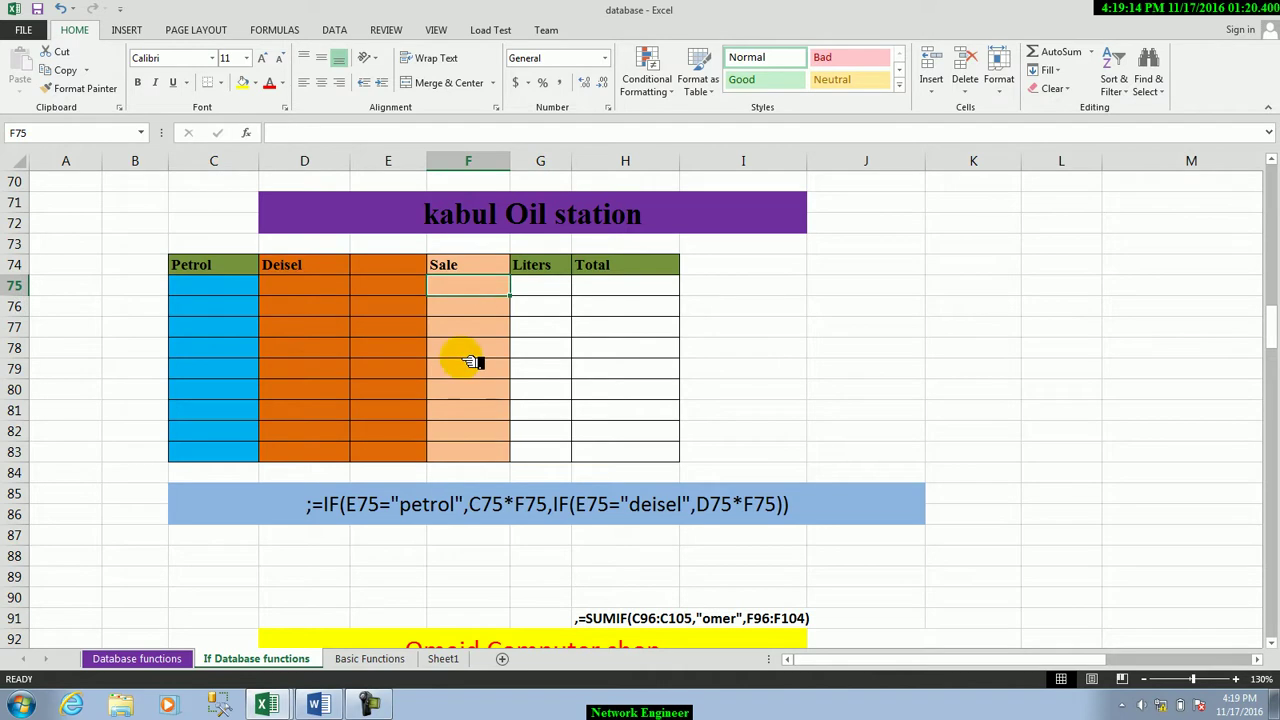
pyautogui.hotkey('ctrl', 'z')
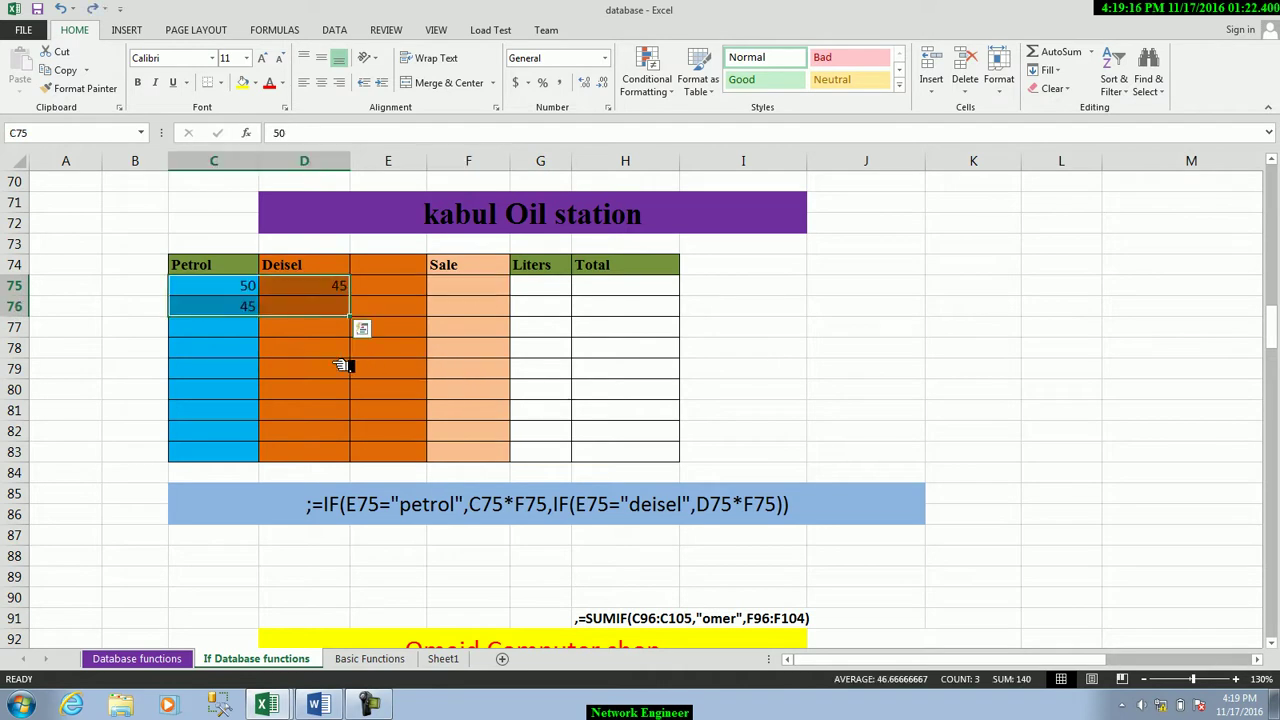
pyautogui.click(343, 385)
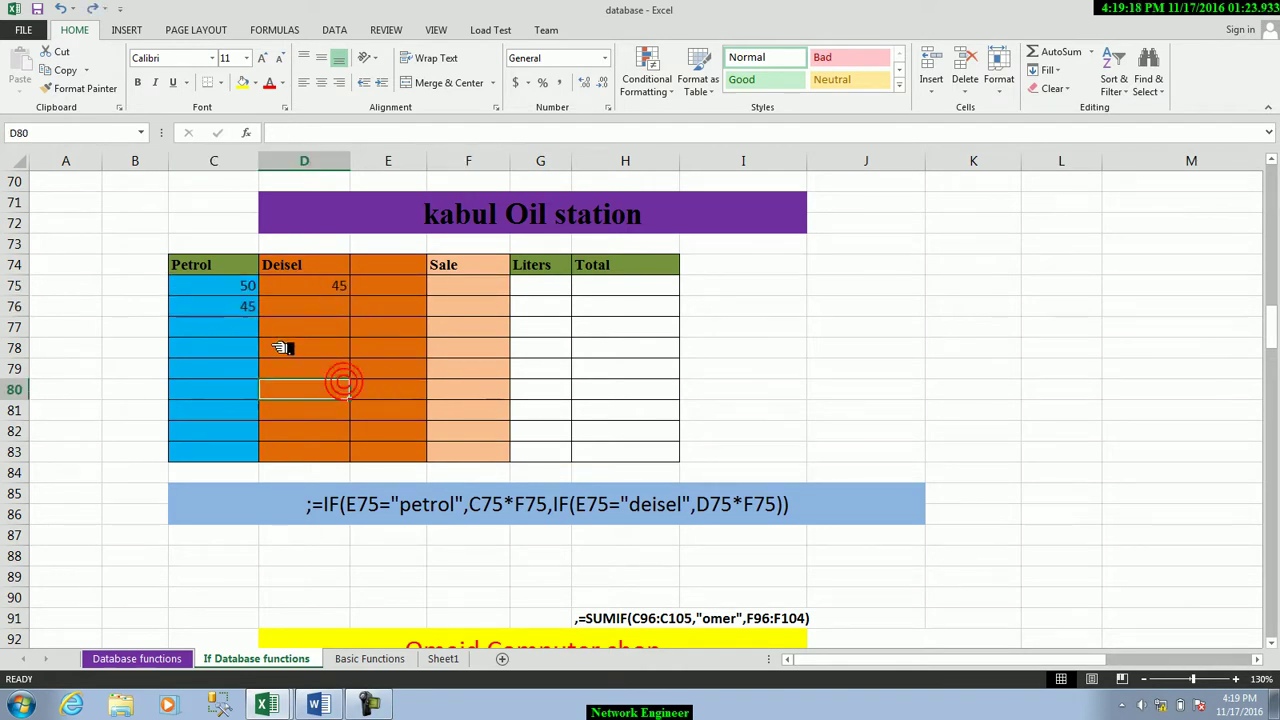
pyautogui.click(240, 290)
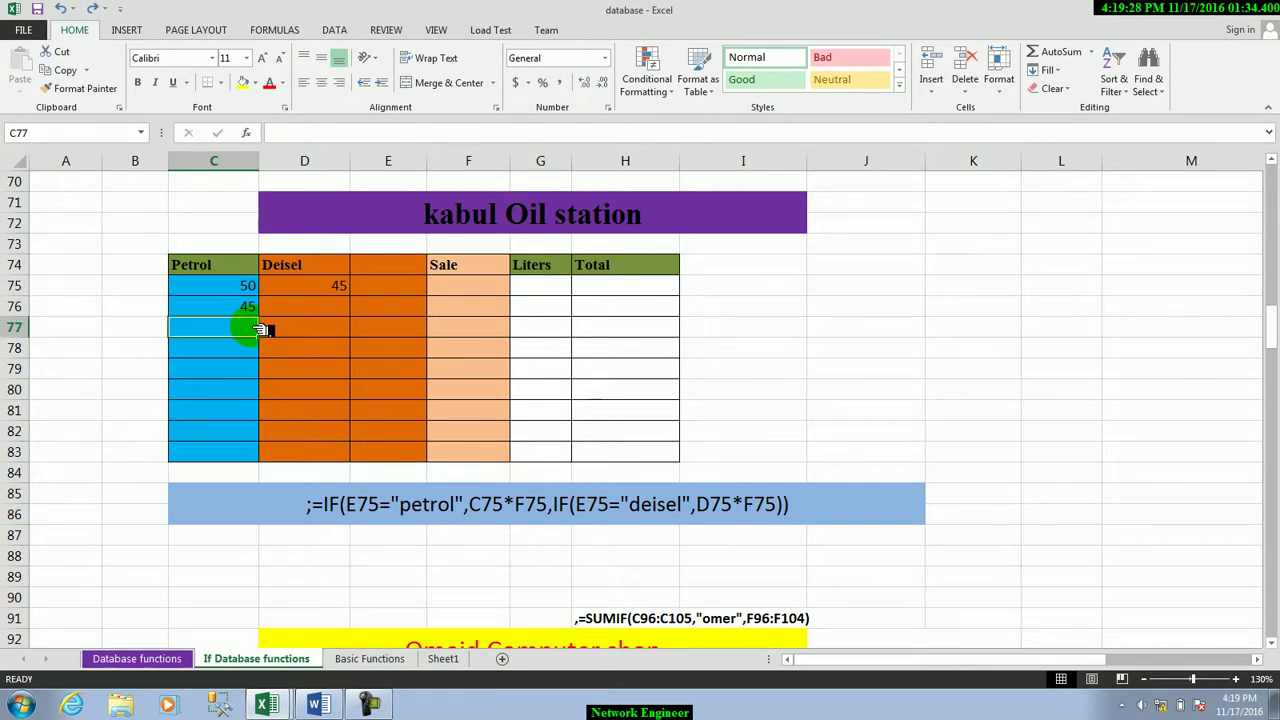
pyautogui.hotkey('ctrl', 'z')
pyautogui.click(530, 389)
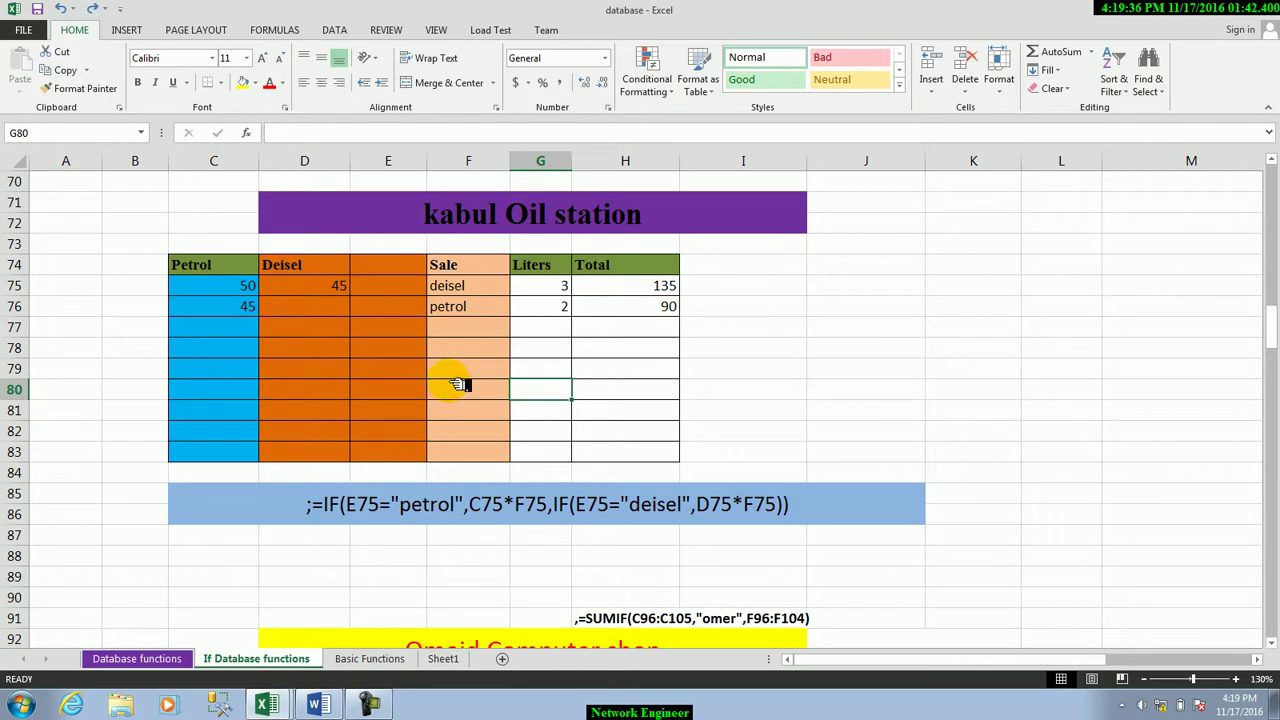
pyautogui.click(445, 288)
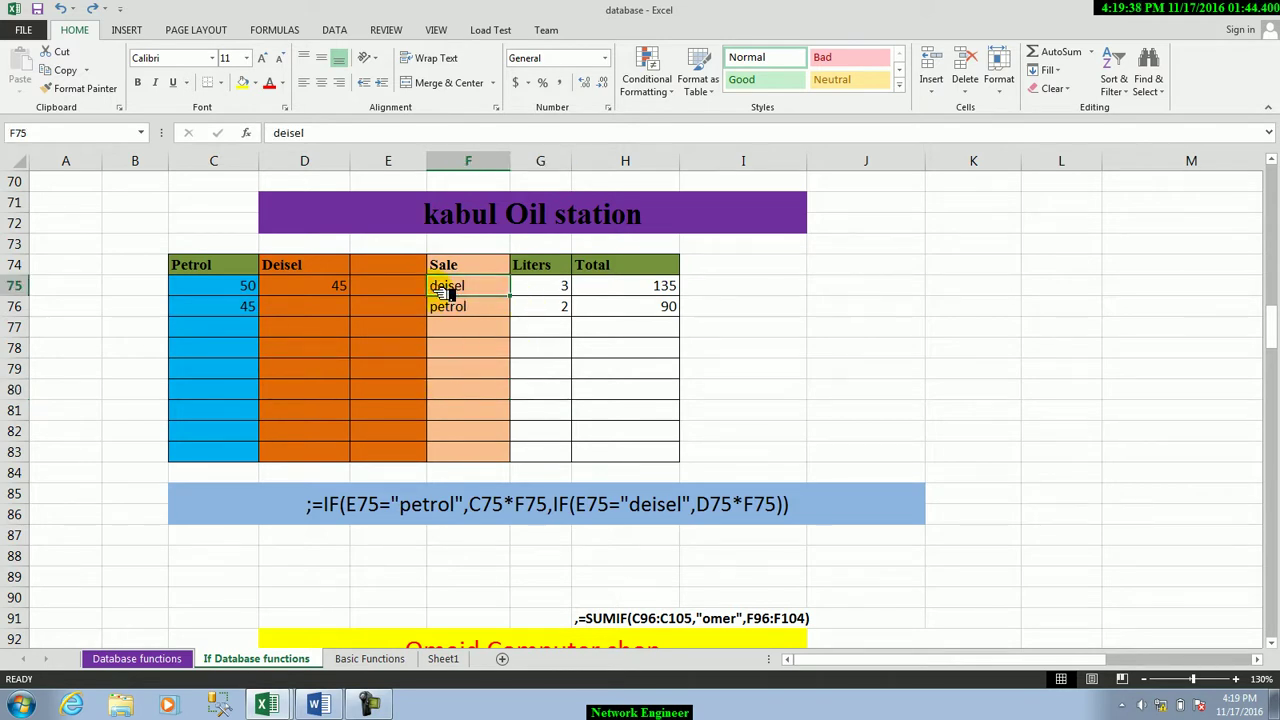
pyautogui.click(543, 289)
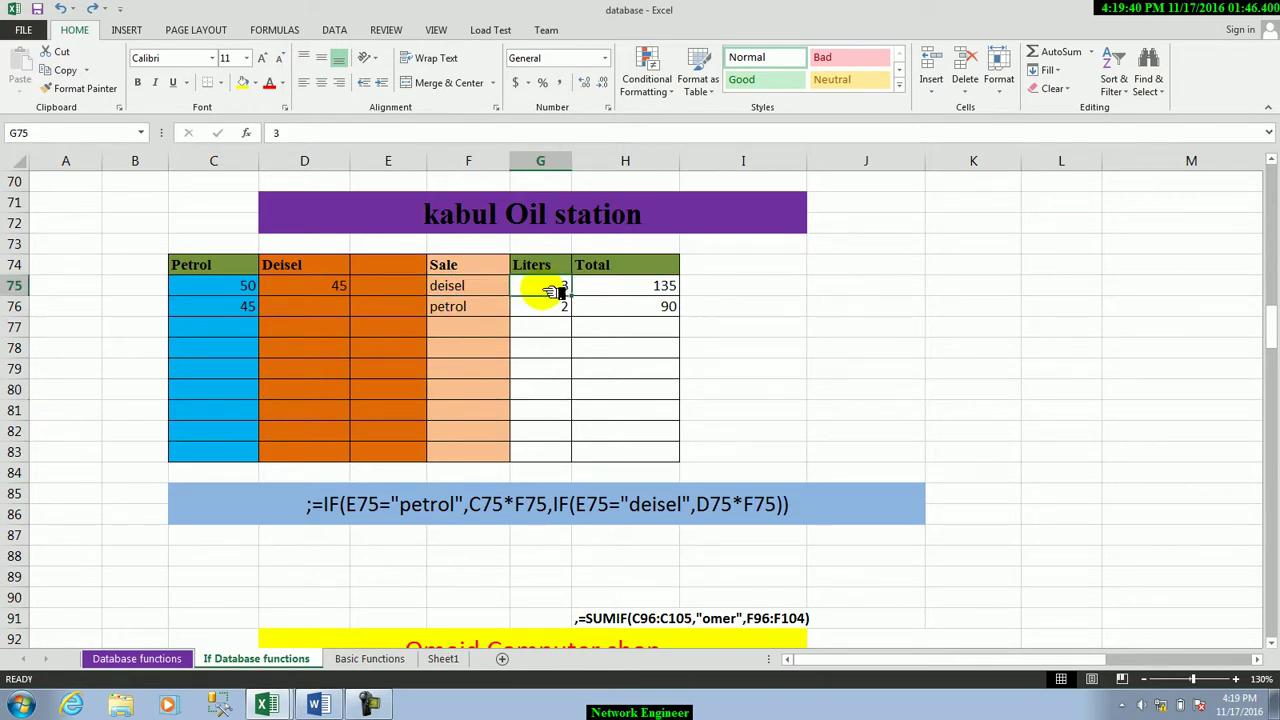
# Turn the IF formula in H75 into plain text by prefixing it.
pyautogui.click(621, 287)
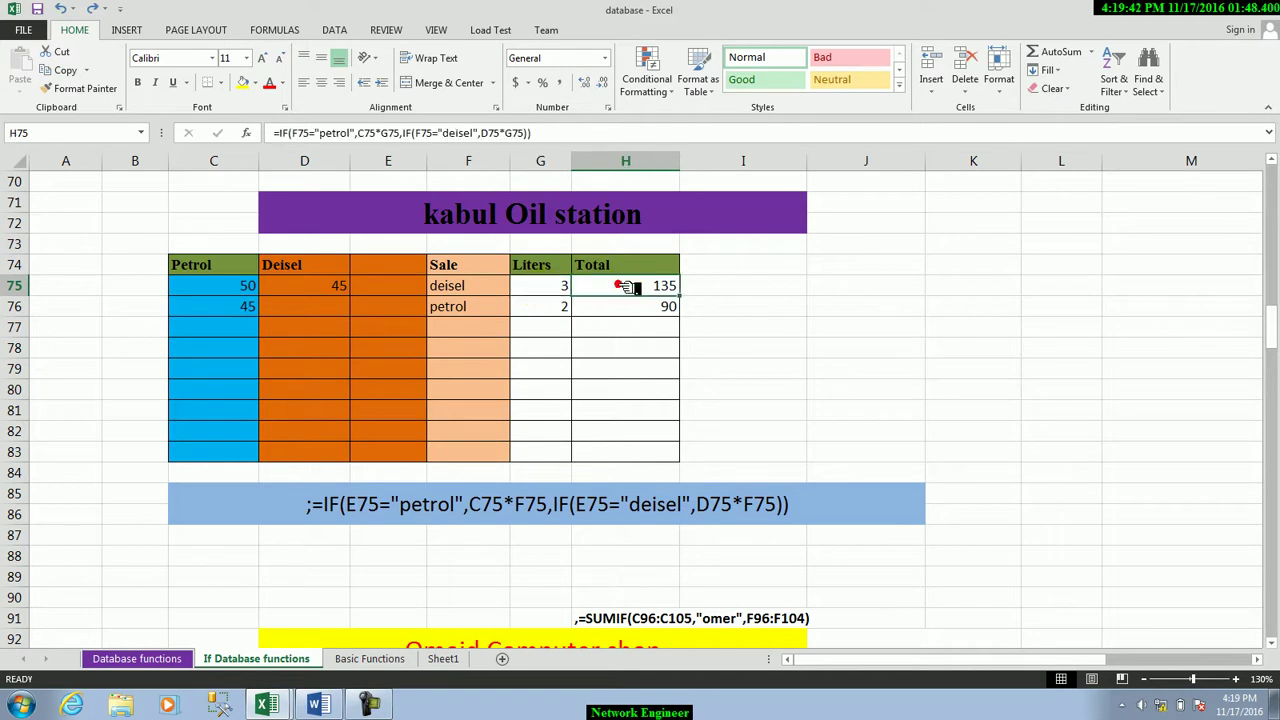
pyautogui.doubleClick(625, 287)
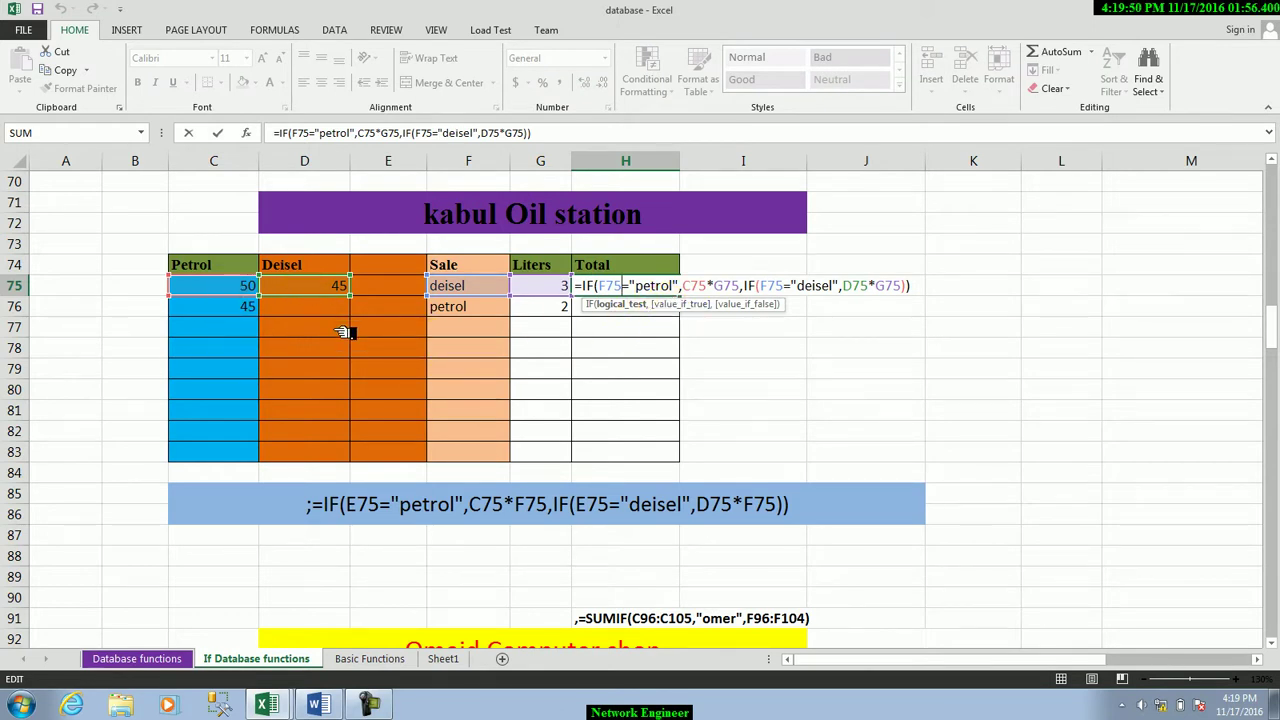
pyautogui.click(574, 286)
pyautogui.write(',')
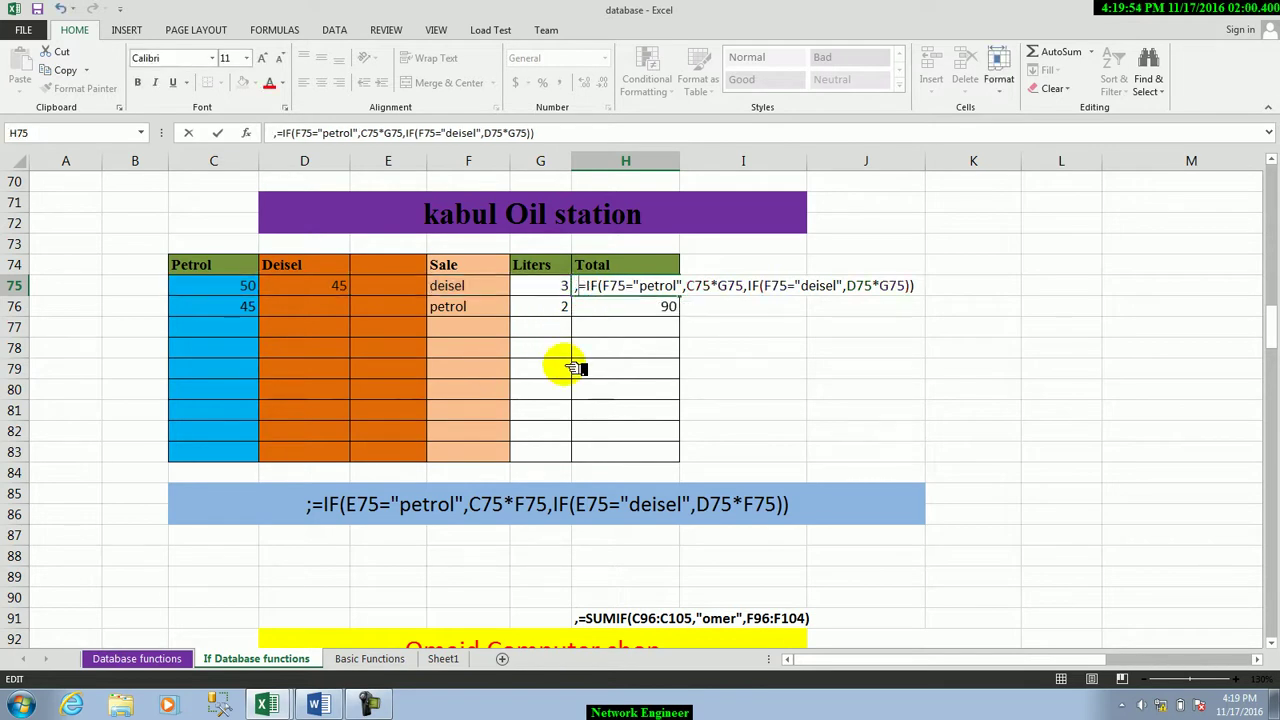
pyautogui.hotkey('ctrl', 'Return')
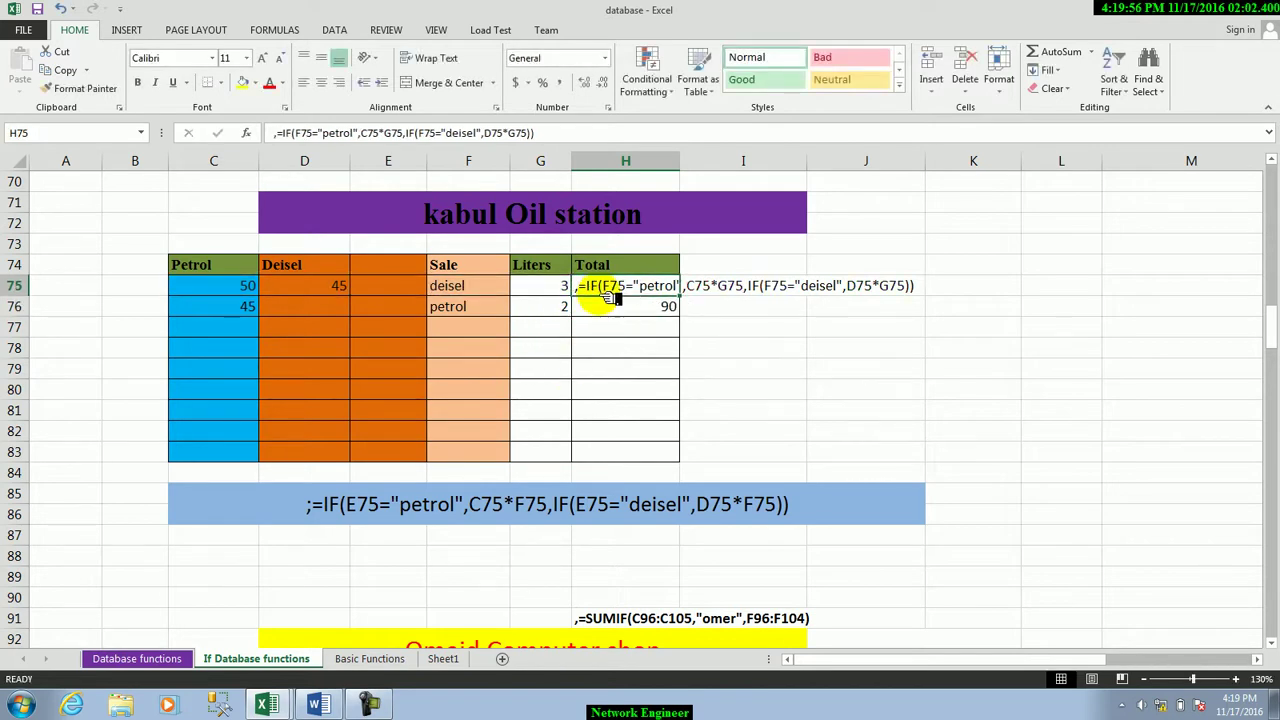
# Move the formula text to J75 and select the three sample rows C75:H77.
pyautogui.moveTo(612, 298); pyautogui.dragTo(846, 298)
pyautogui.click(855, 320)
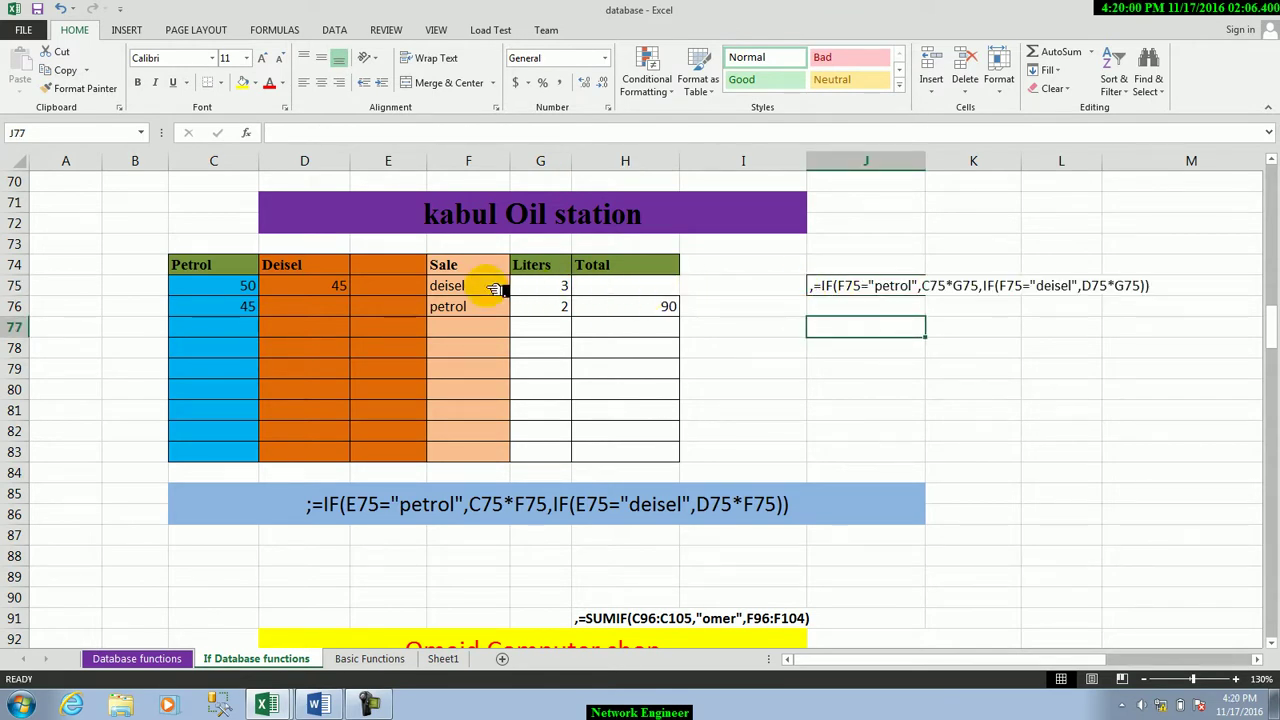
pyautogui.click(445, 287)
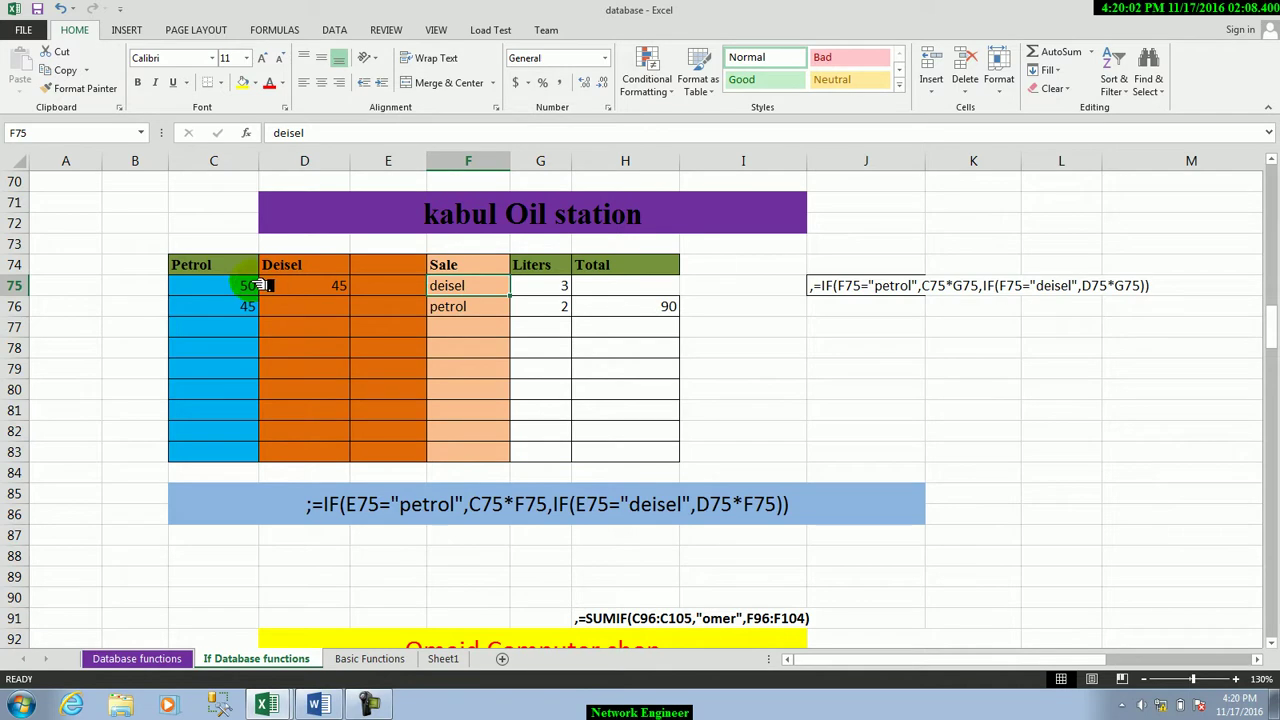
pyautogui.moveTo(248, 286); pyautogui.dragTo(610, 330)
# Clear the sample rows and begin =if( in H75, backing out a mistaken C75 condition.
pyautogui.press('Delete')
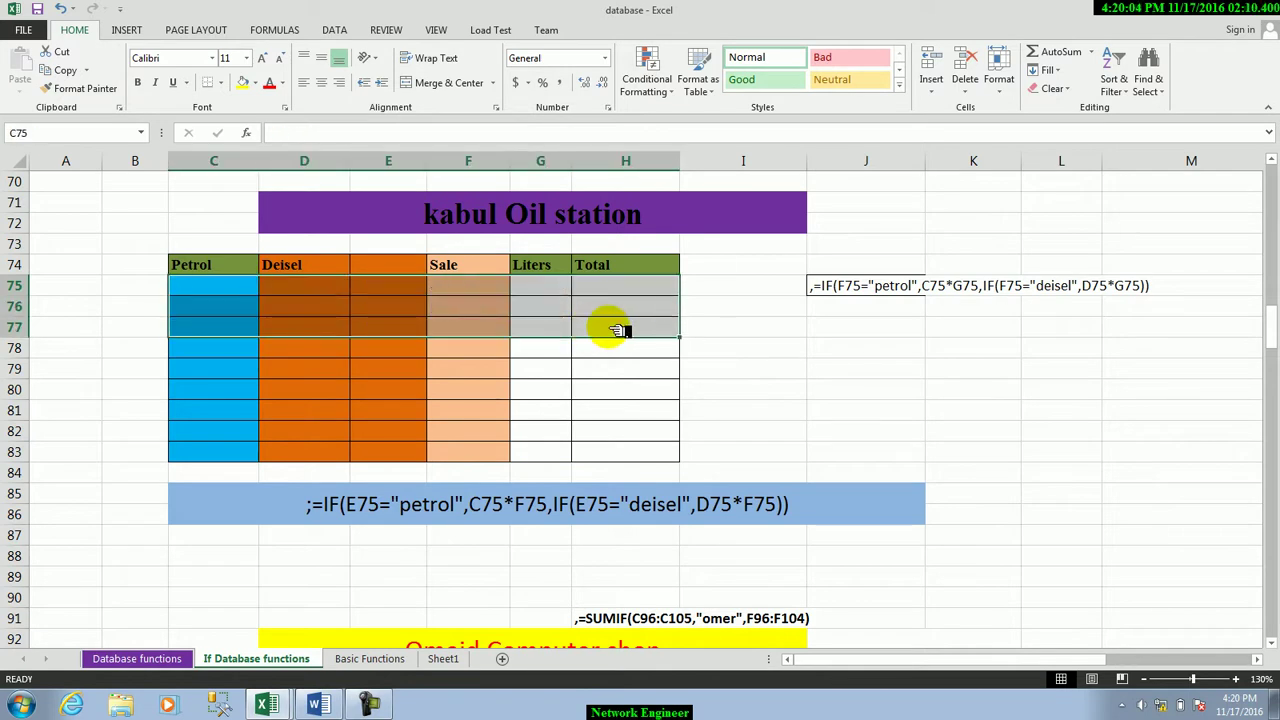
pyautogui.click(603, 288)
pyautogui.write('=if')
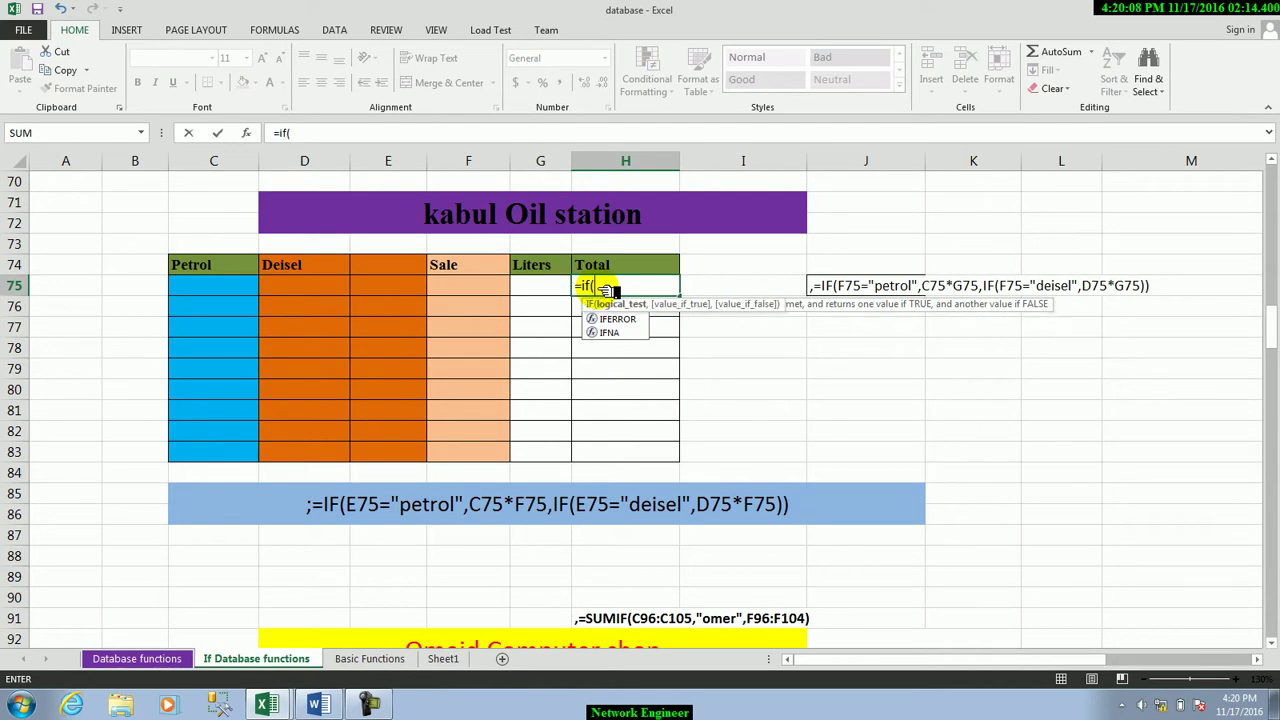
pyautogui.write('(')
pyautogui.click(220, 286)
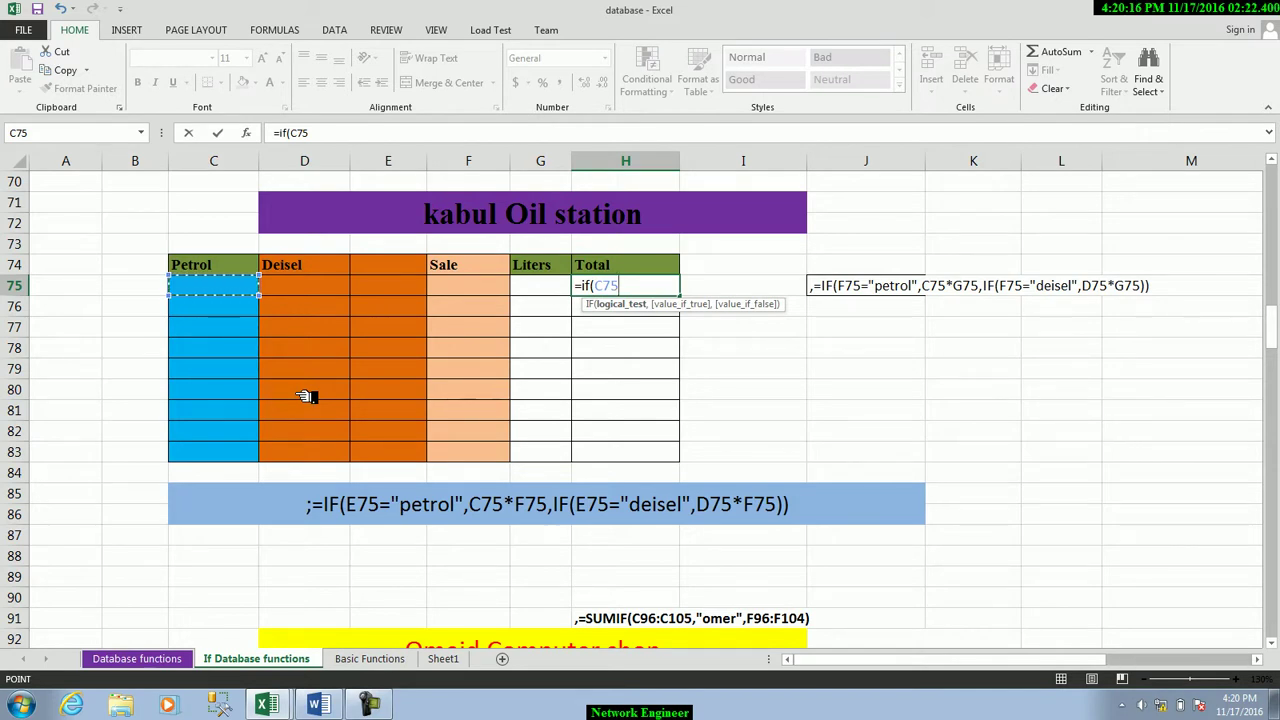
pyautogui.write('=')
pyautogui.write('des')
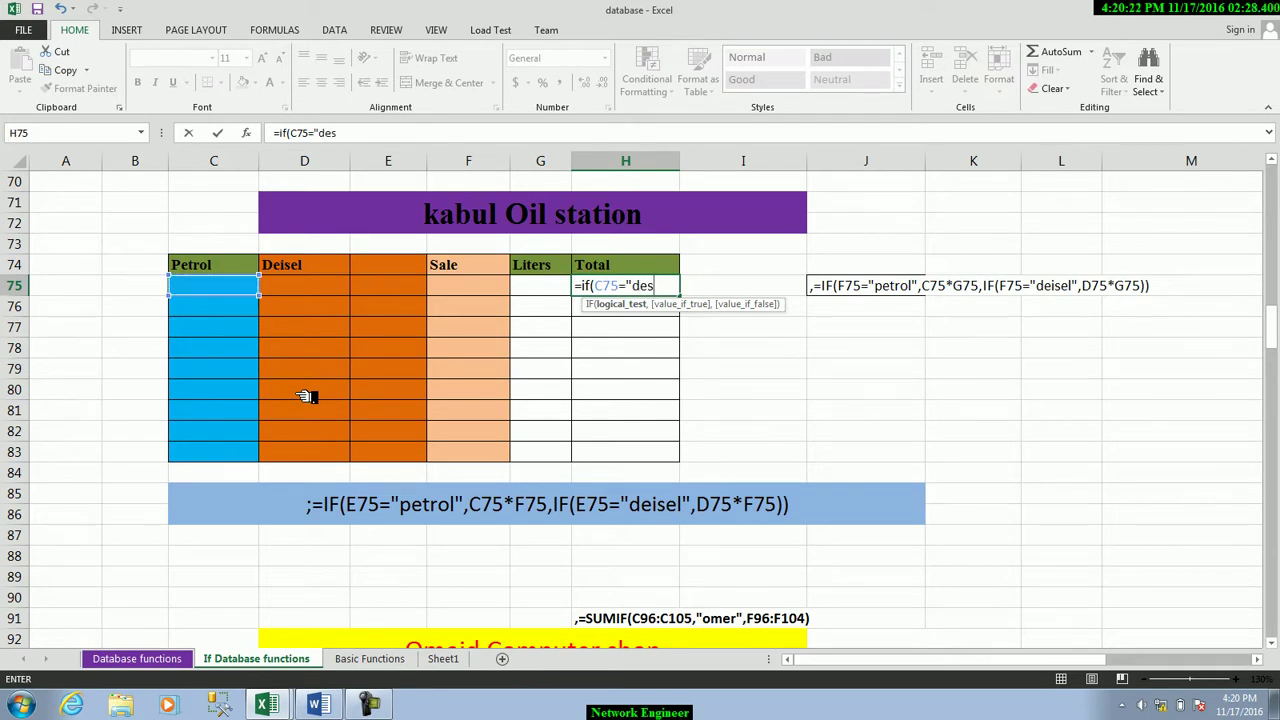
pyautogui.write('petrol')
pyautogui.write(',')
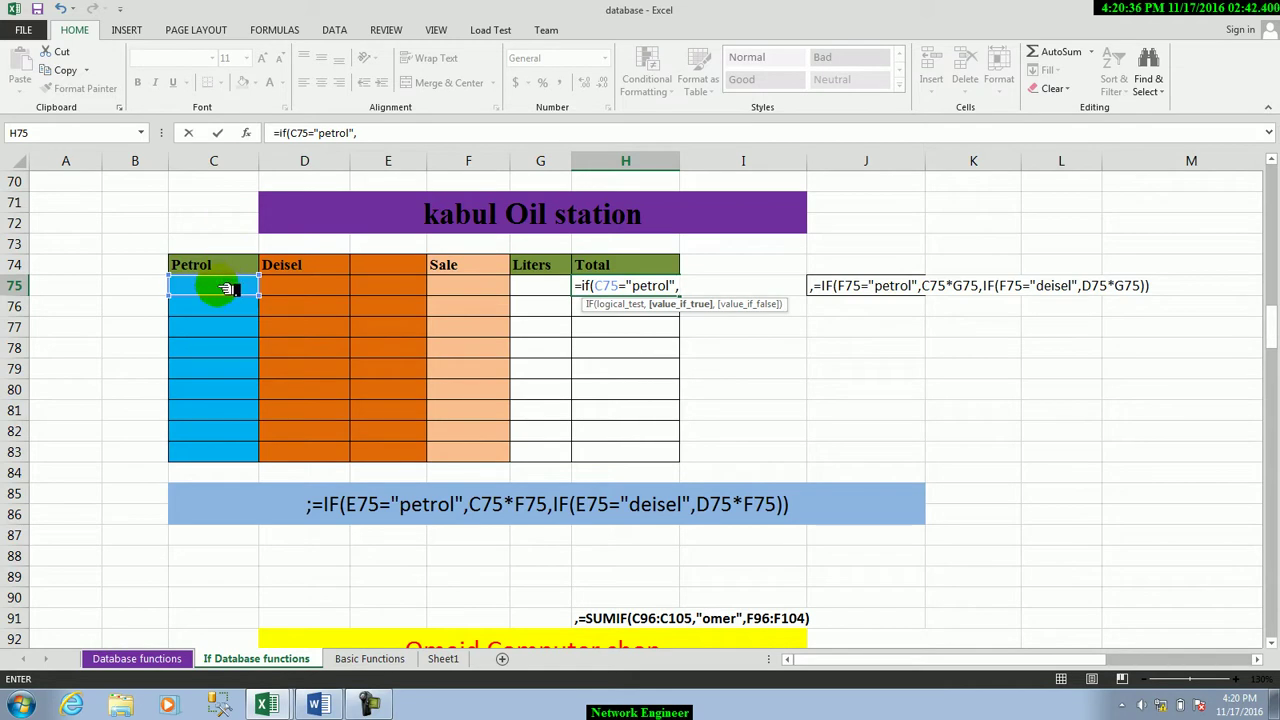
pyautogui.click(226, 289)
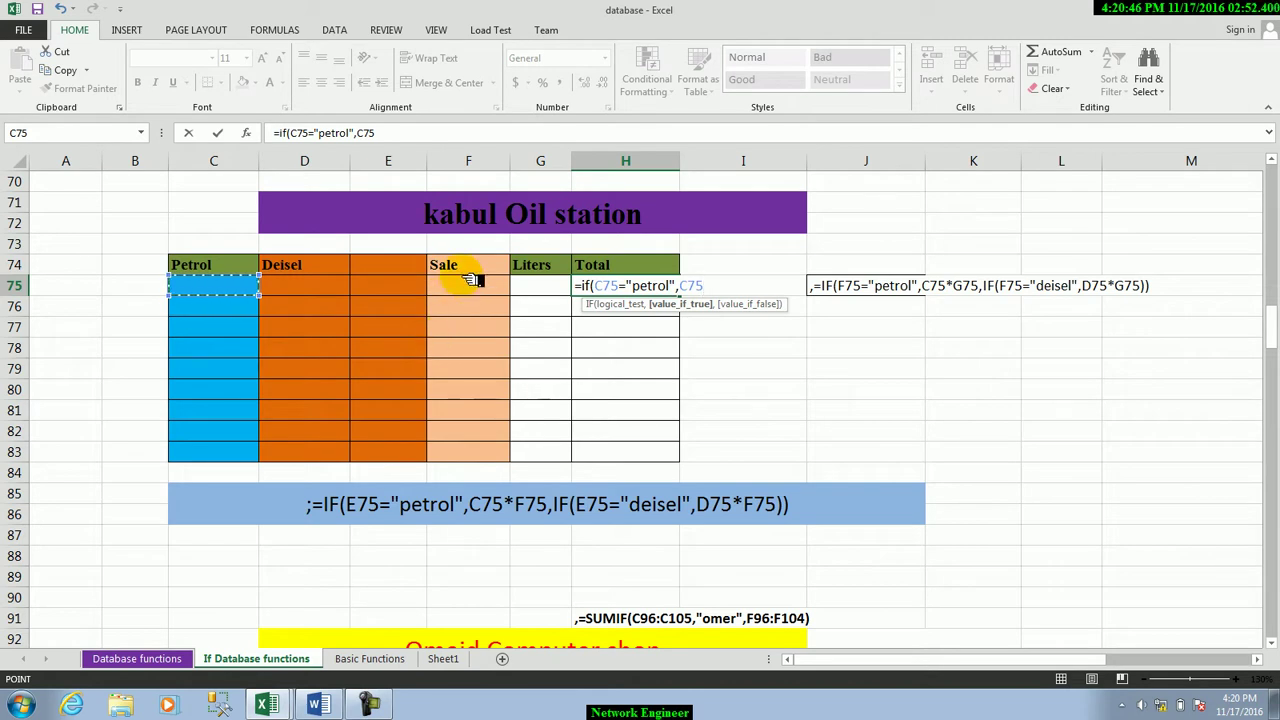
pyautogui.click(228, 289)
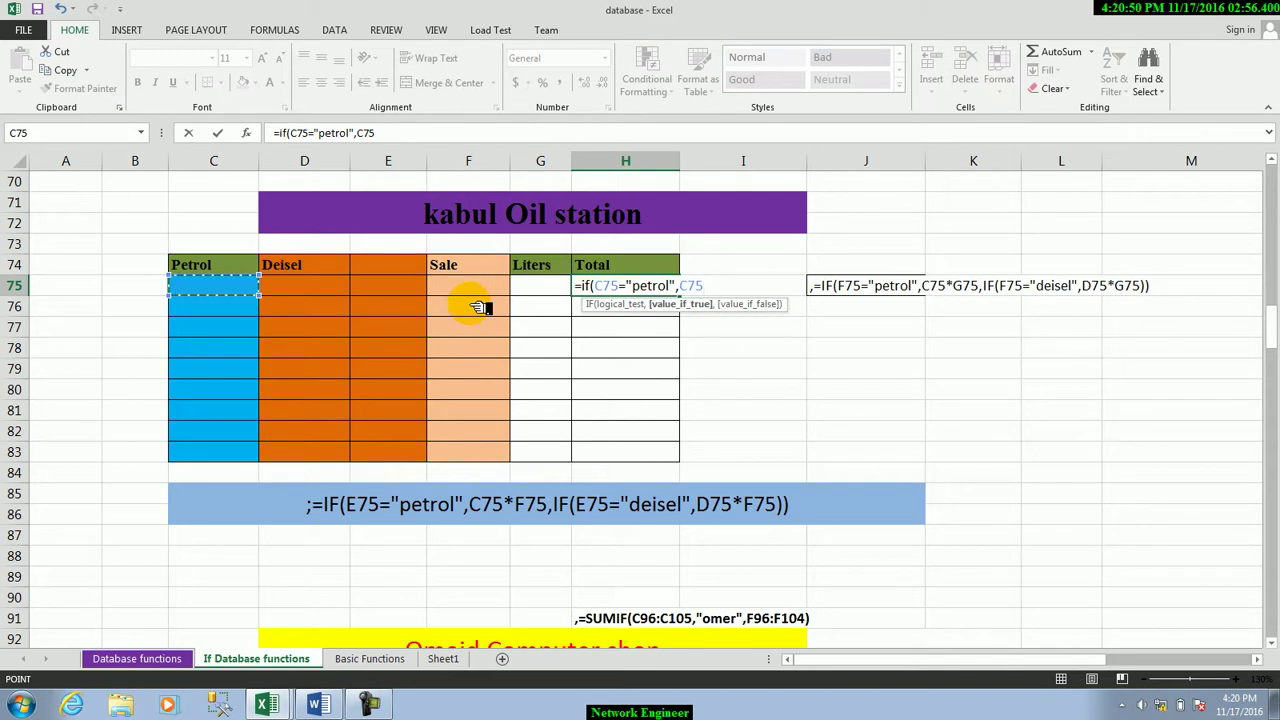
pyautogui.press('BackSpace')
pyautogui.press('BackSpace')
pyautogui.press('BackSpace')
pyautogui.press('BackSpace')
pyautogui.press('BackSpace')
pyautogui.press('BackSpace')
pyautogui.press('BackSpace')
pyautogui.press('BackSpace')
pyautogui.press('BackSpace')
pyautogui.press('BackSpace')
pyautogui.press('BackSpace')
pyautogui.press('BackSpace')
pyautogui.press('BackSpace')
pyautogui.press('BackSpace')
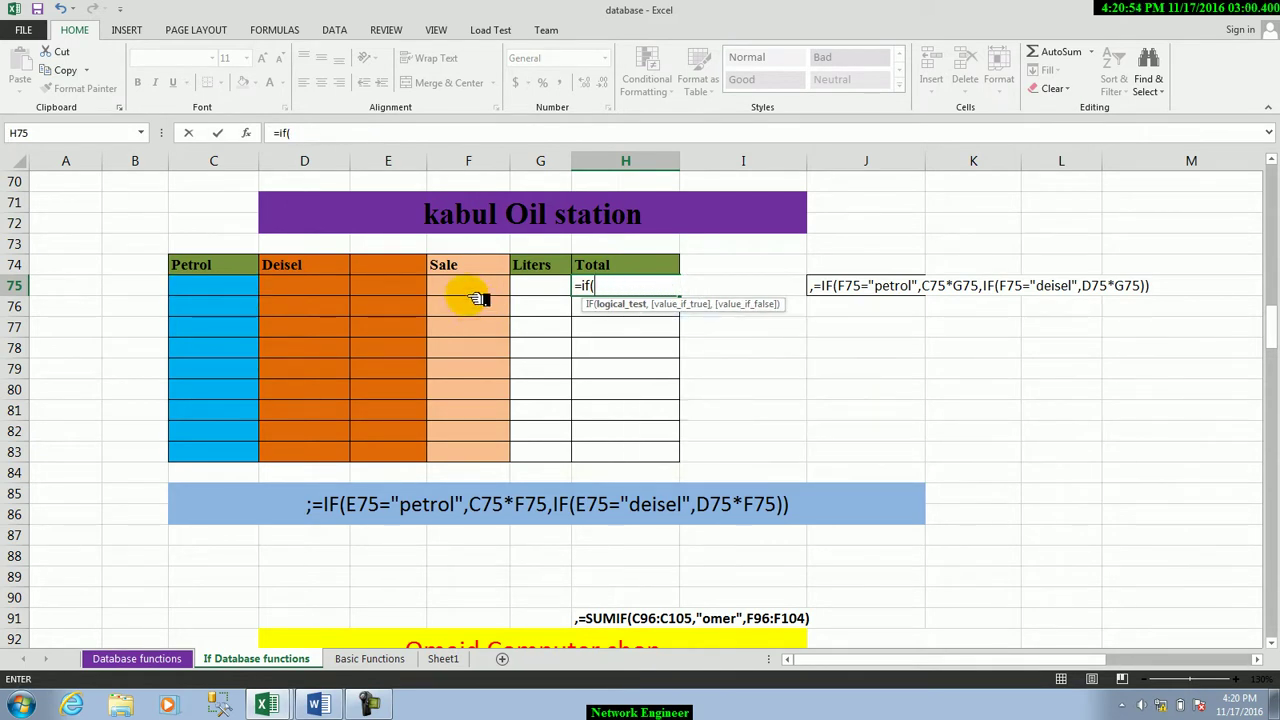
# Enter =if(F75="petrol",C75*G75,if(F75="deisel",C75*G75)) in H75.
pyautogui.click(476, 294)
pyautogui.write('="p')
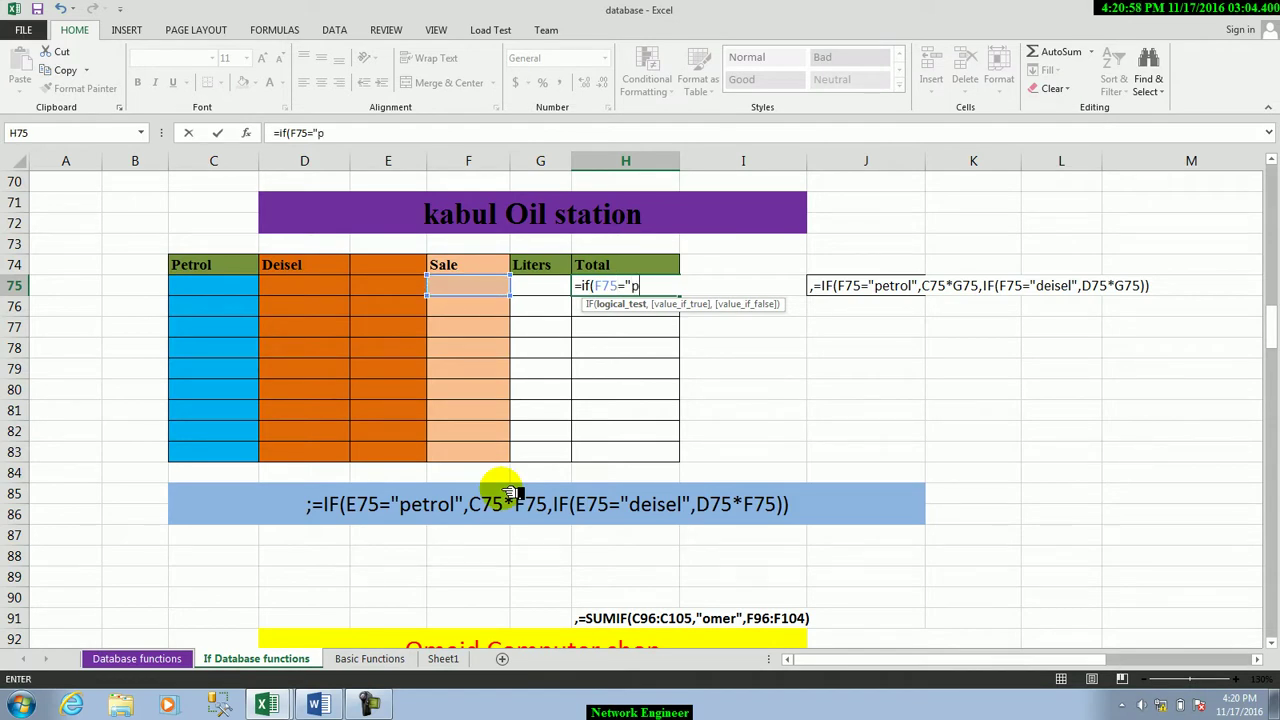
pyautogui.write('etrol",')
pyautogui.click(189, 289)
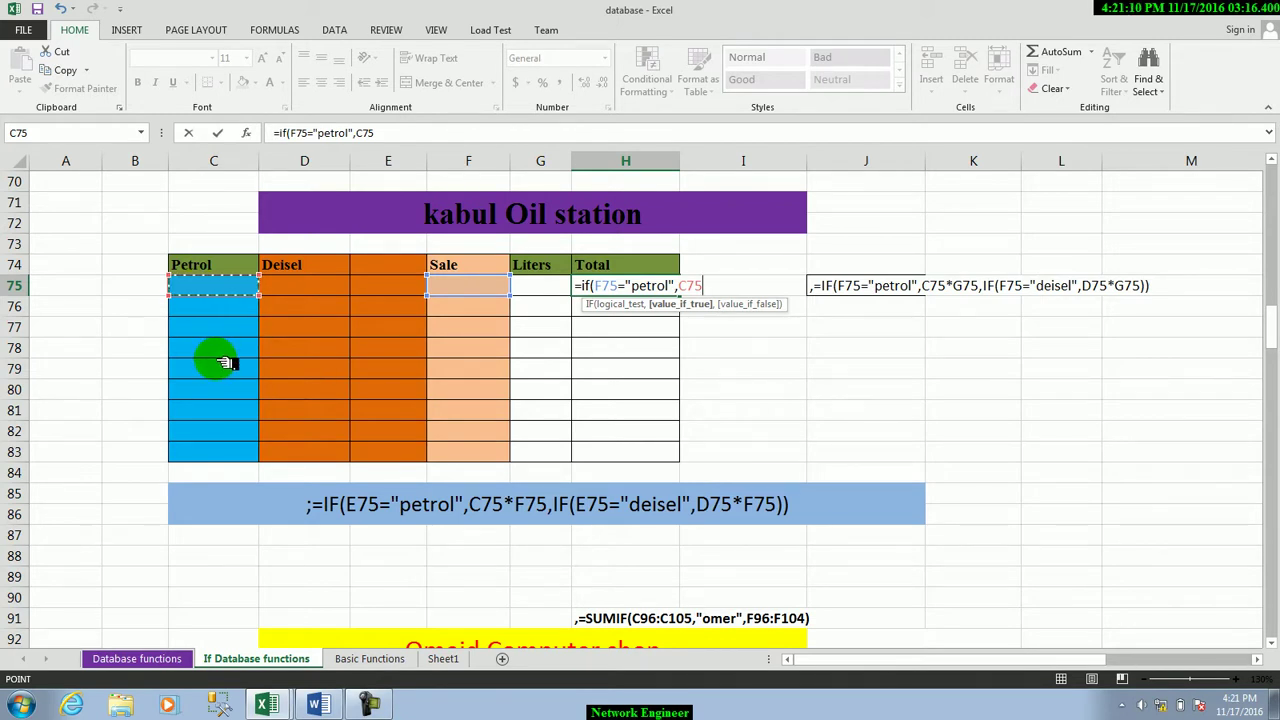
pyautogui.write('*')
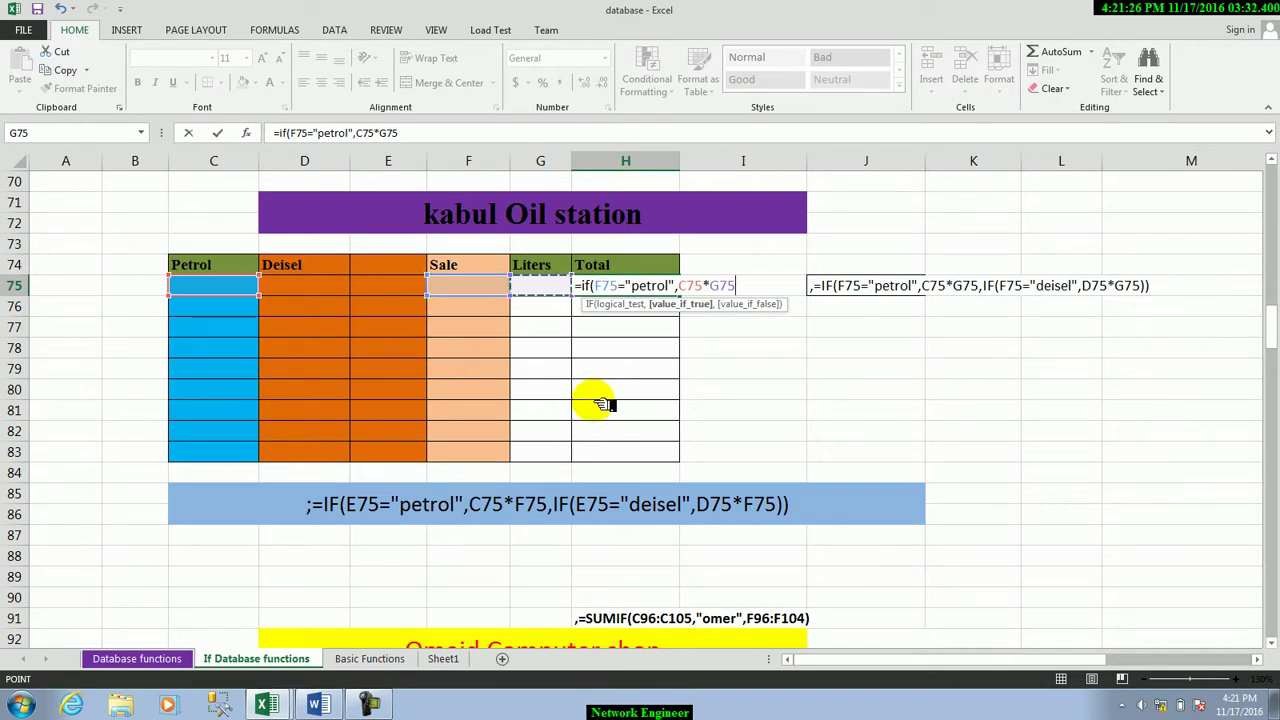
pyautogui.write(',')
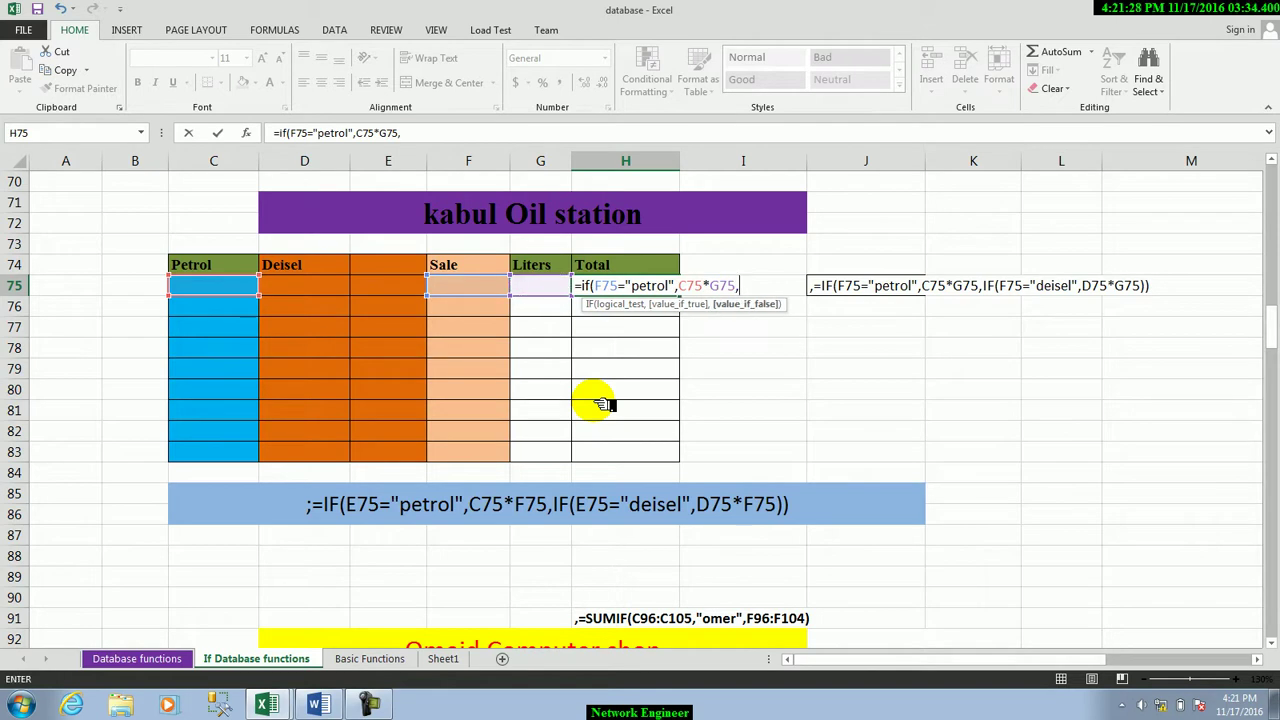
pyautogui.write('if(')
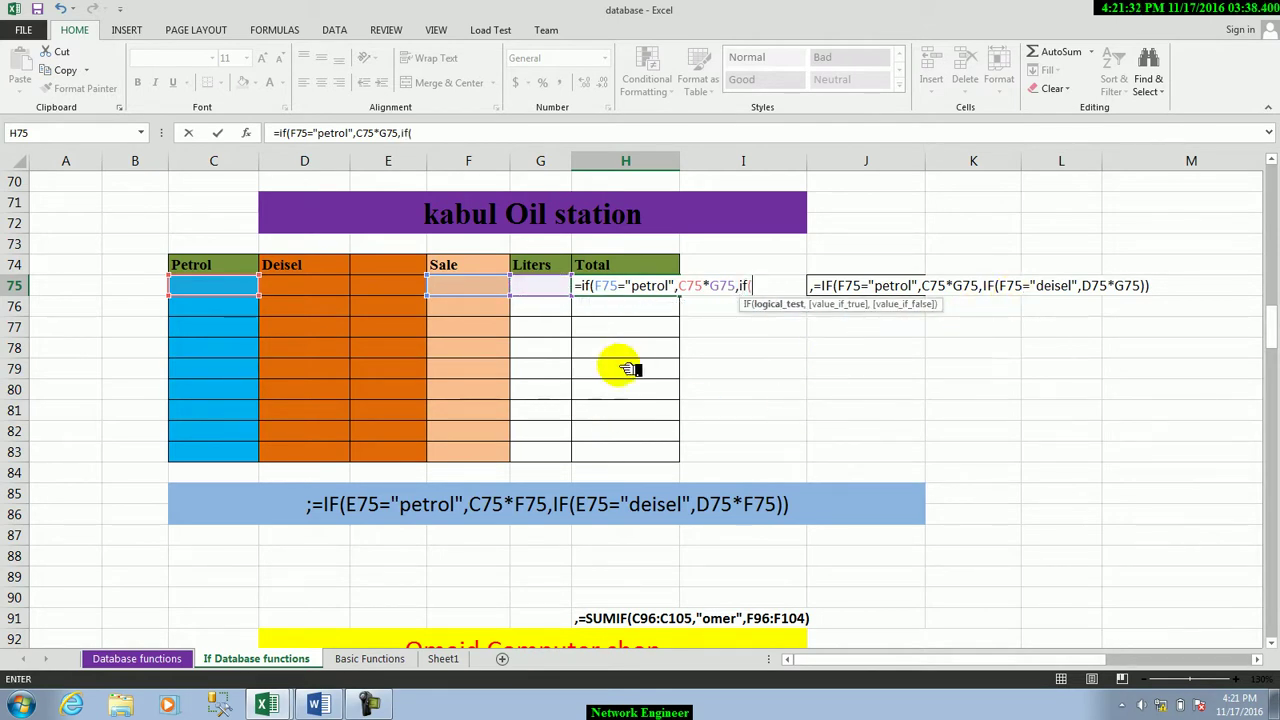
pyautogui.click(478, 290)
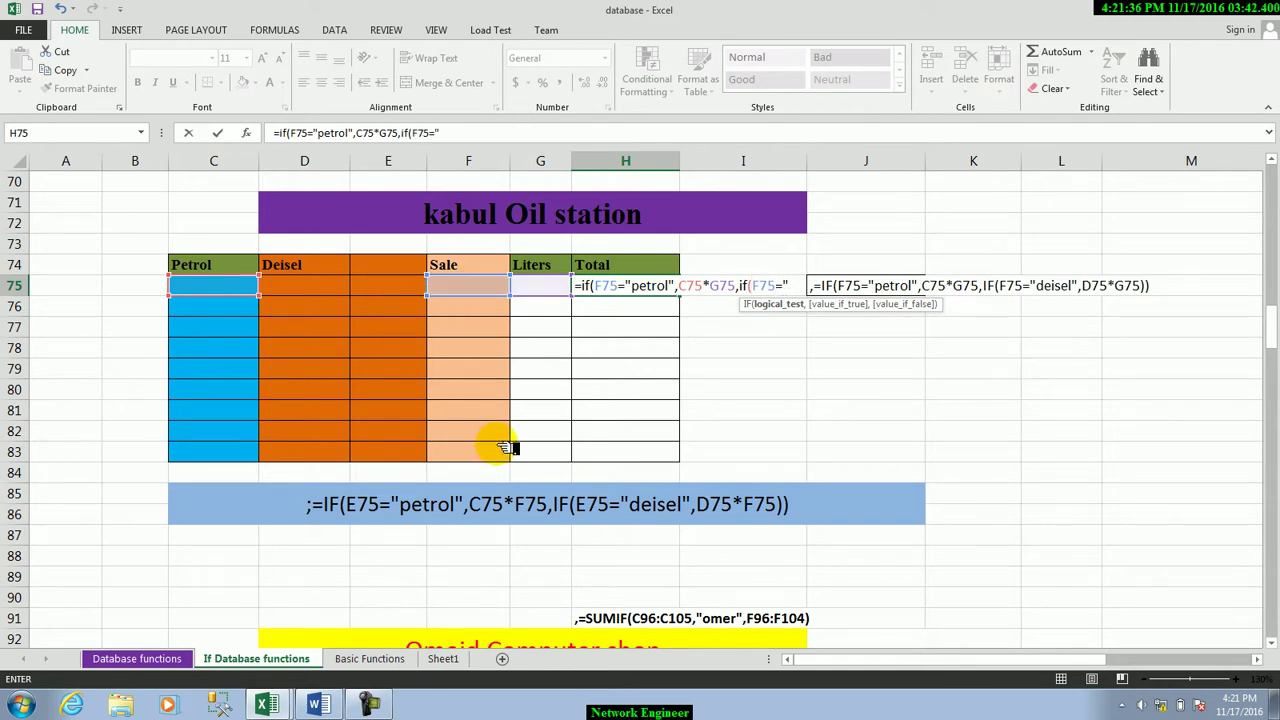
pyautogui.write('deisel')
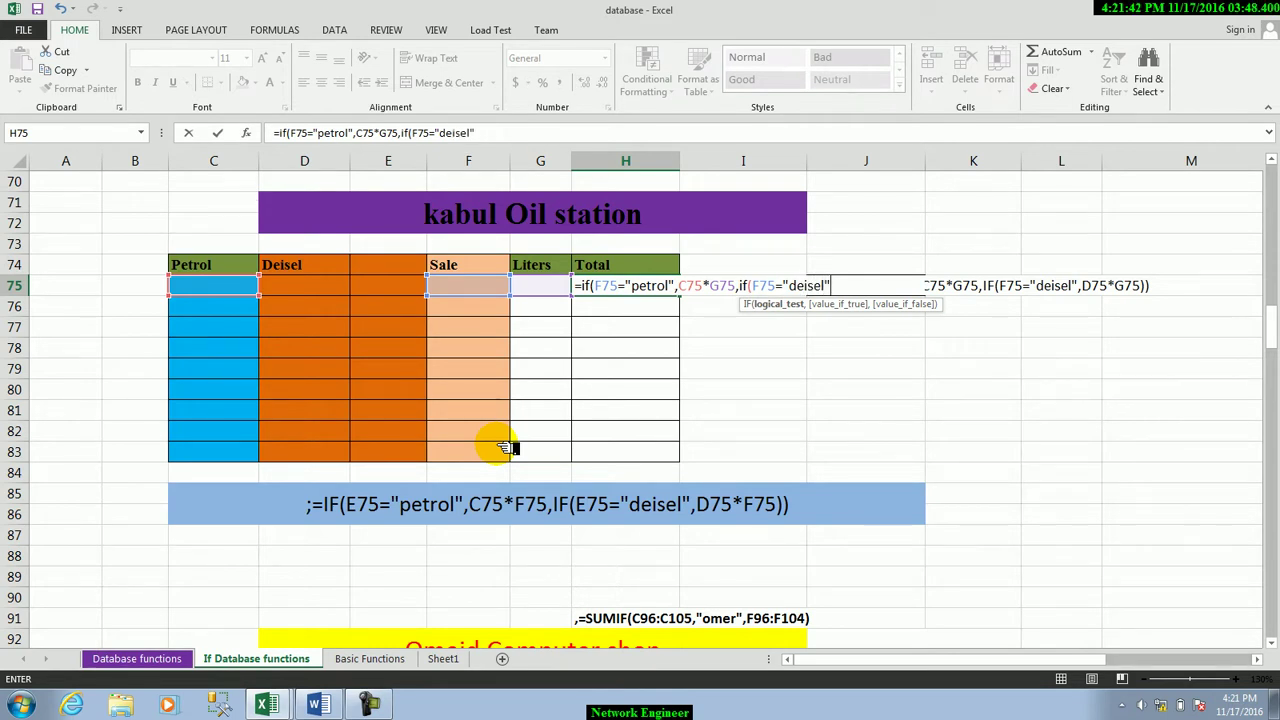
pyautogui.write(',')
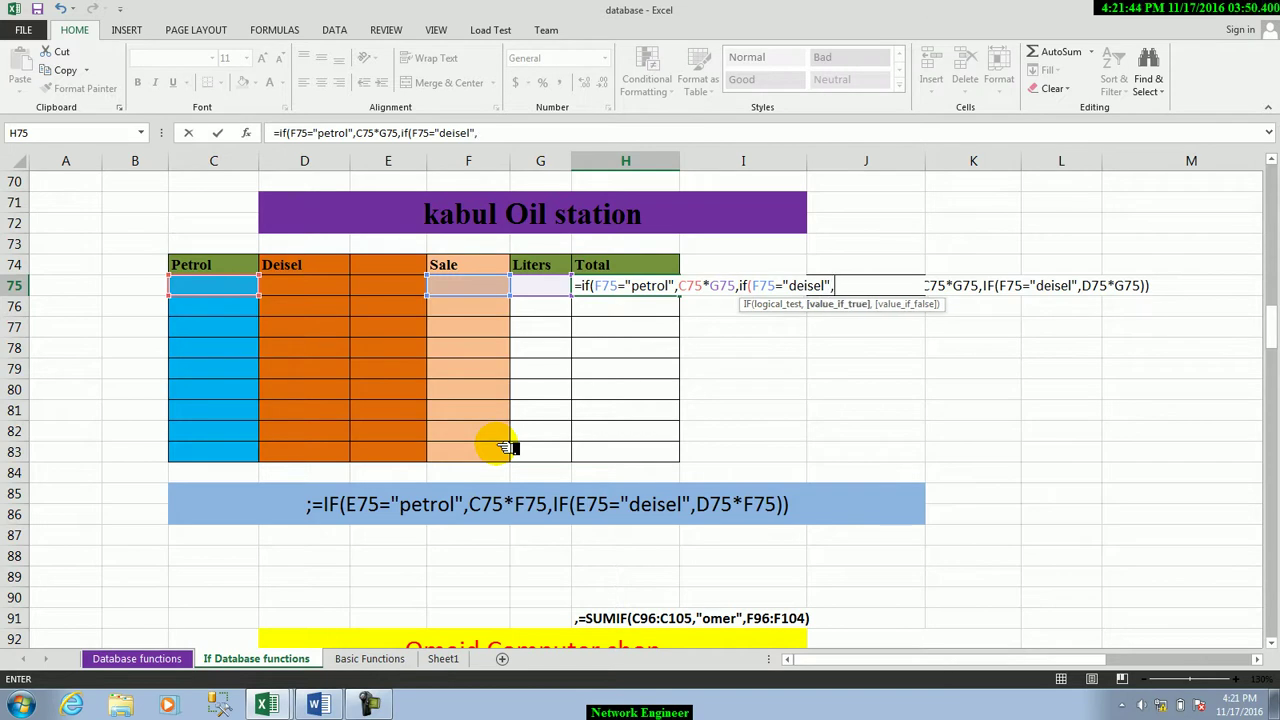
pyautogui.click(248, 290)
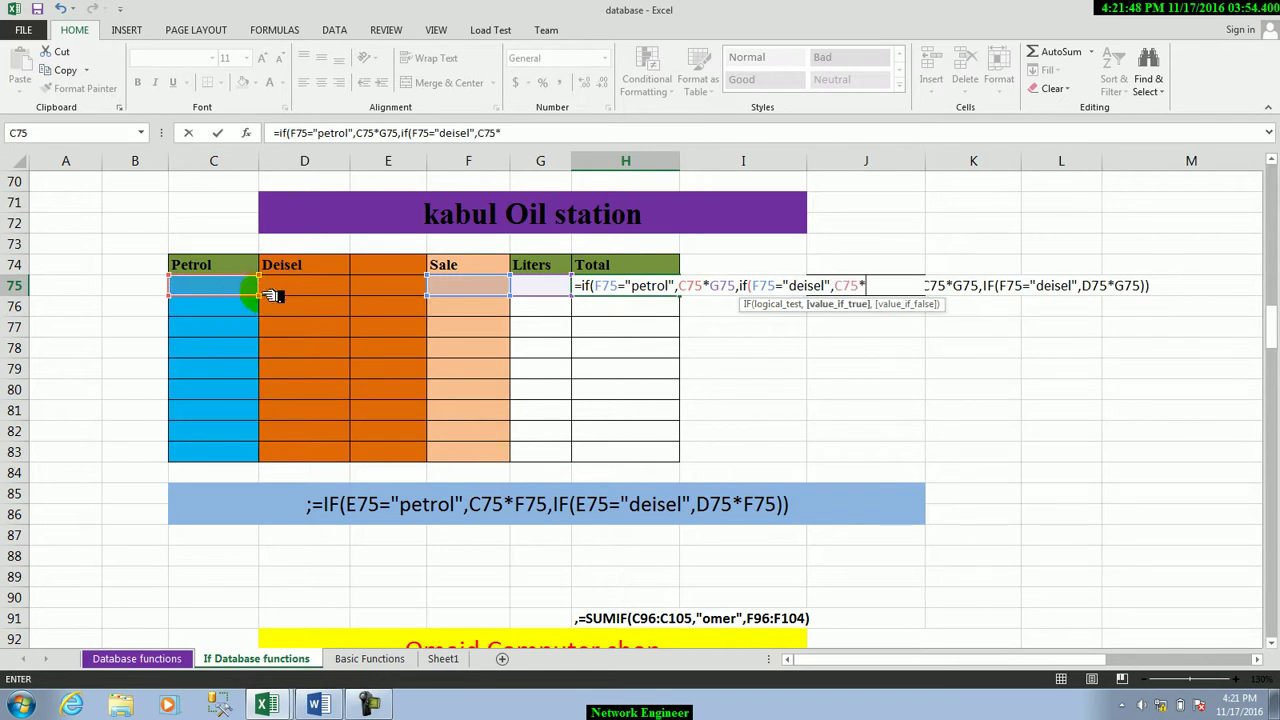
pyautogui.click(541, 286)
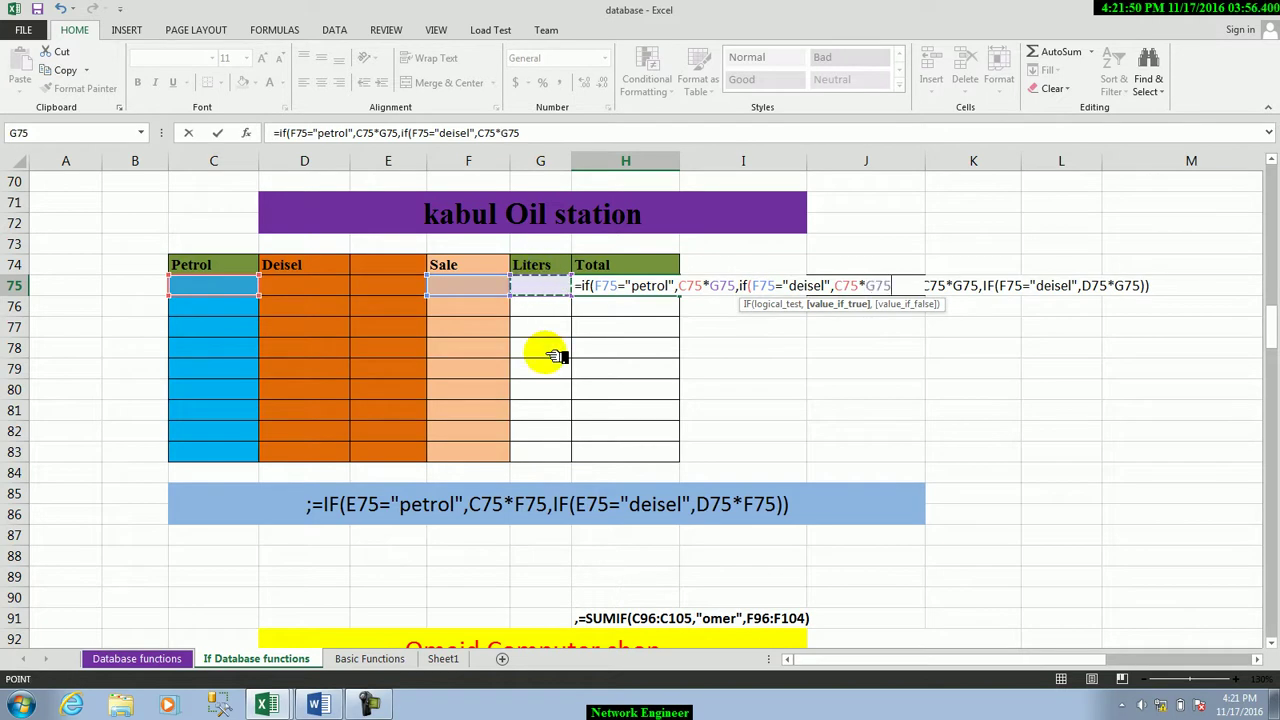
pyautogui.write('))')
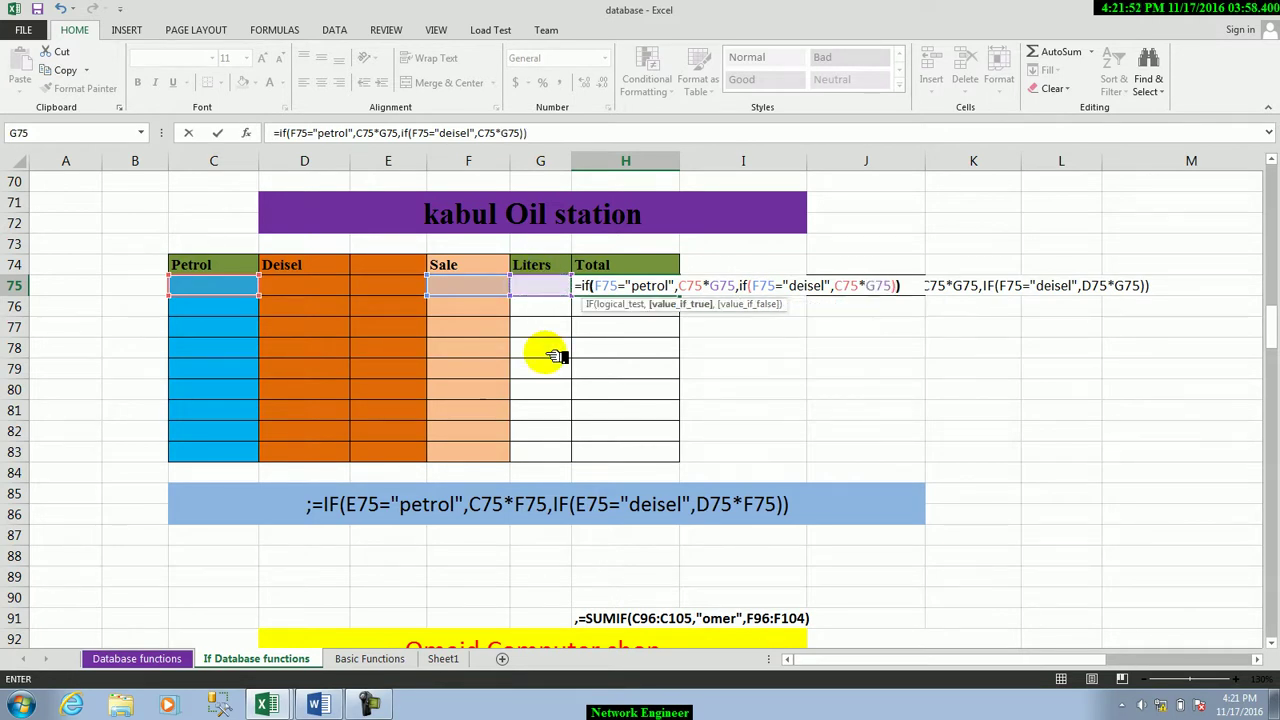
pyautogui.press('Return')
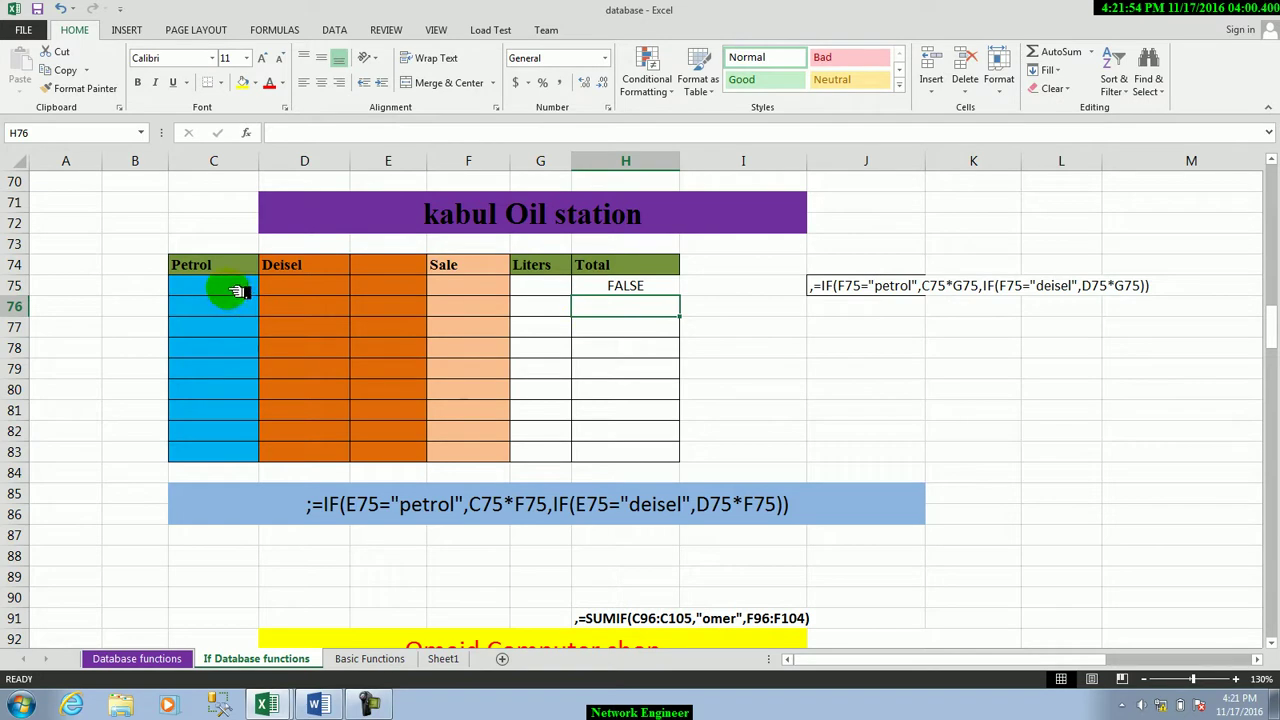
# Fill the IF formula down H75:H79 and copy the Liters cell down to G77.
pyautogui.click(657, 285)
pyautogui.moveTo(680, 296); pyautogui.dragTo(690, 375)
pyautogui.click(528, 285)
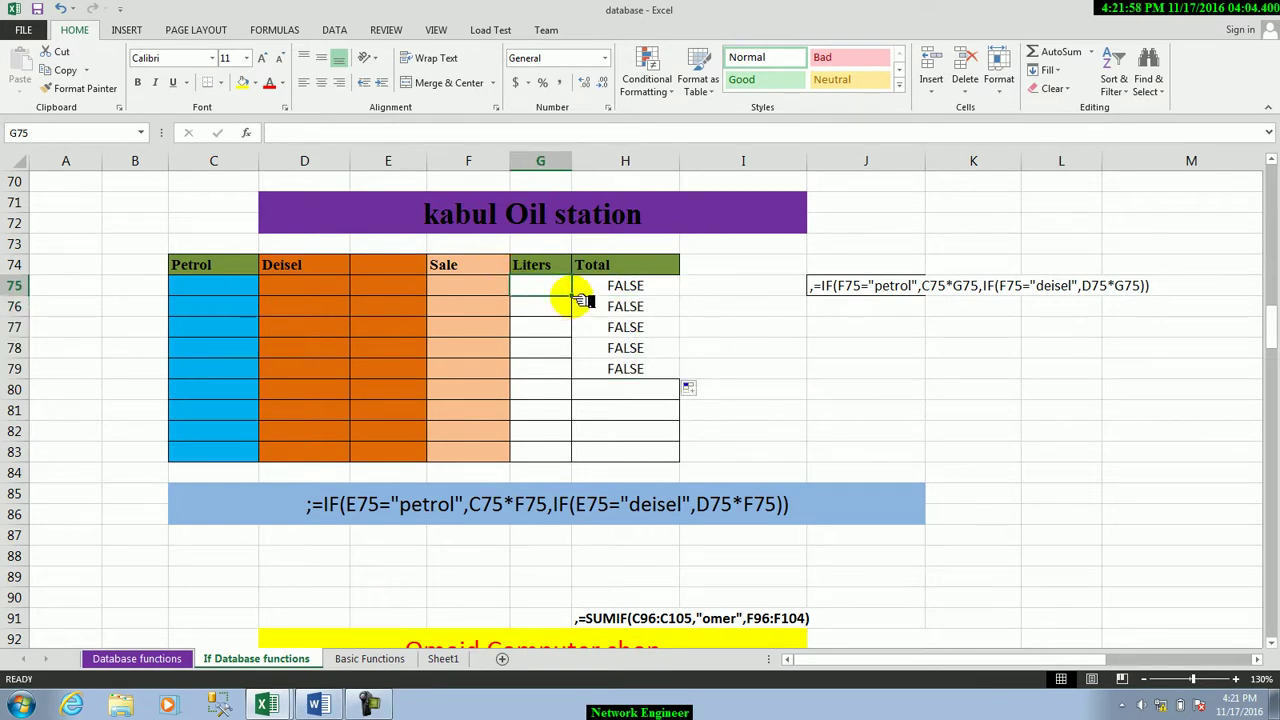
pyautogui.moveTo(578, 298); pyautogui.dragTo(586, 343)
pyautogui.click(468, 287)
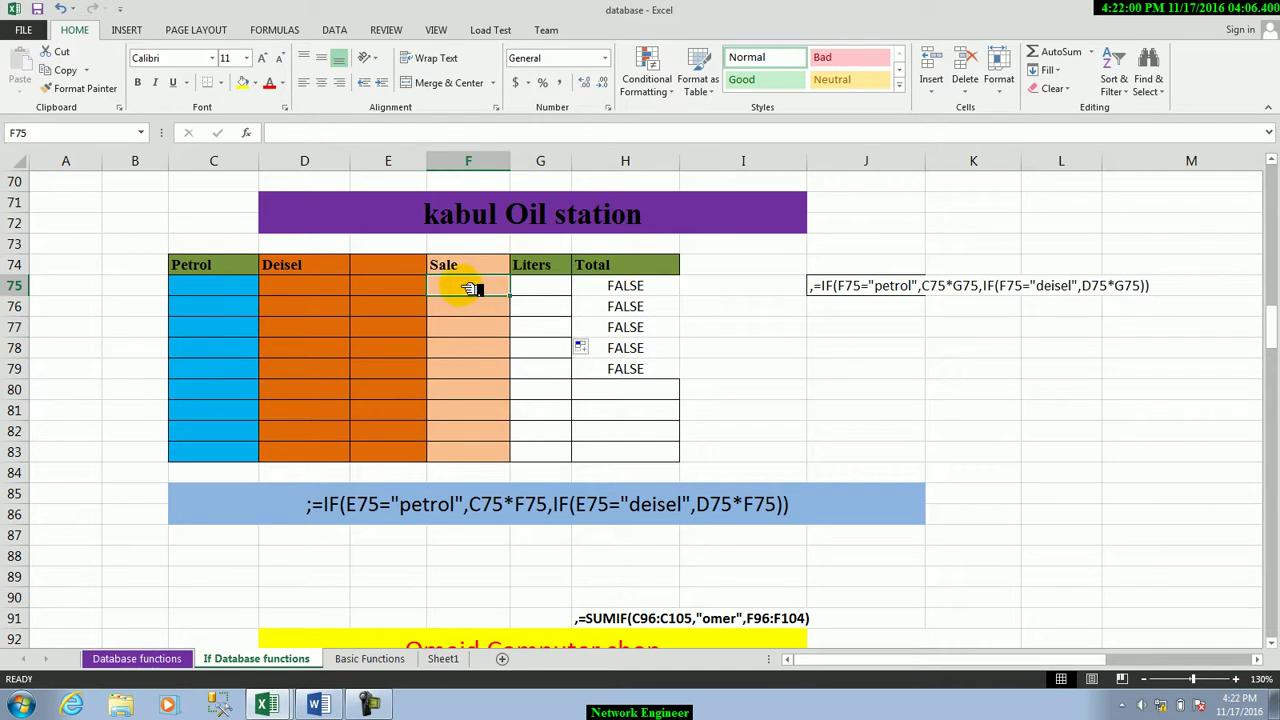
# Enter petrol and diesel prices of 40 in row 75.
pyautogui.click(213, 286)
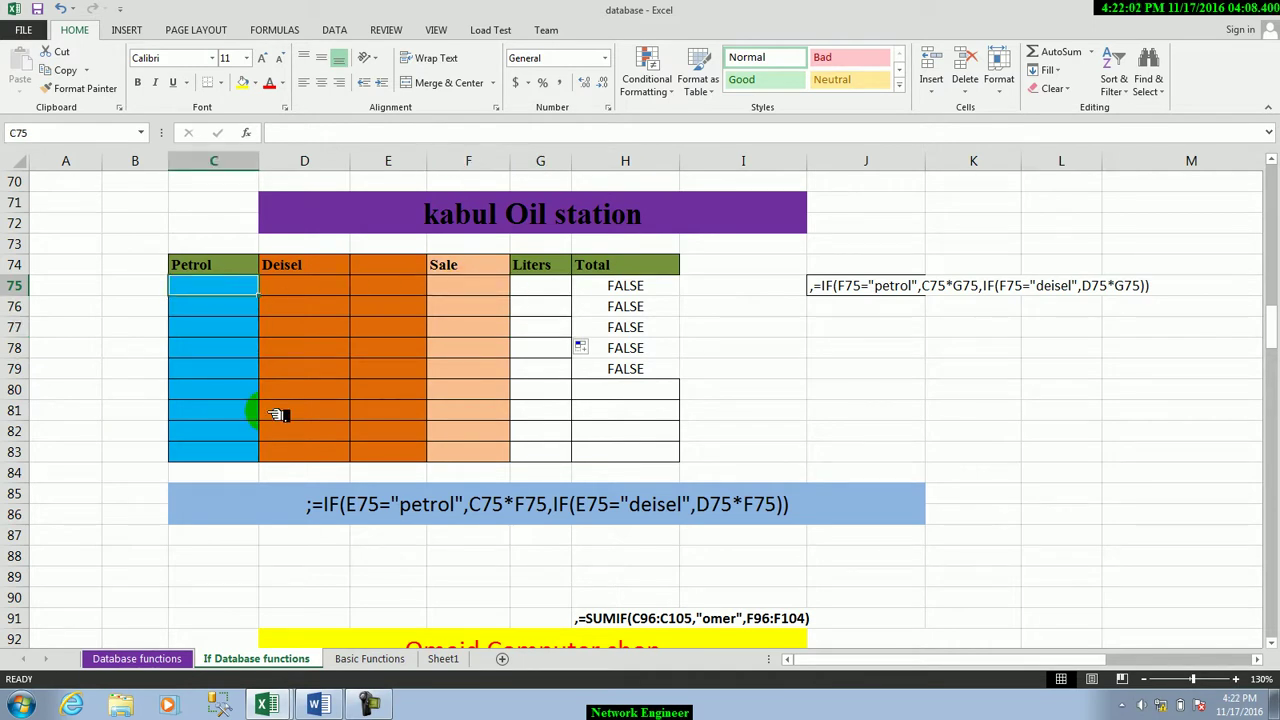
pyautogui.write('4')
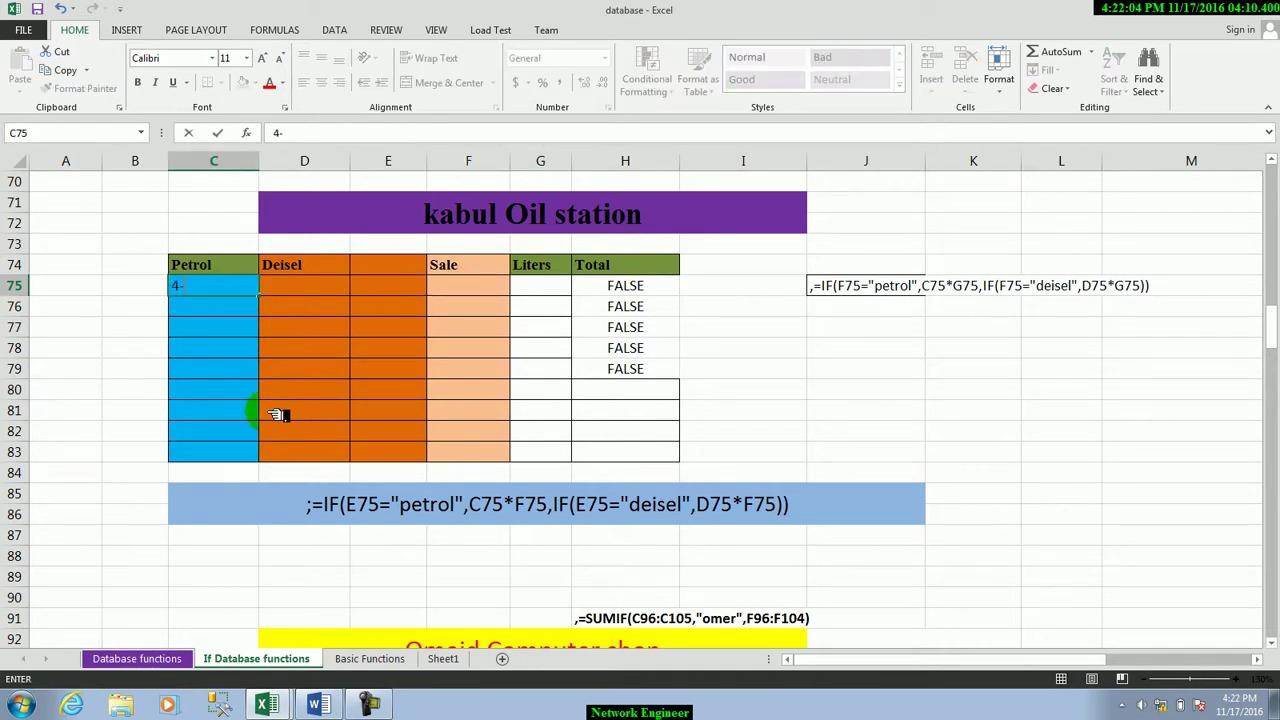
pyautogui.write('0')
pyautogui.press('Tab')
pyautogui.write('40')
pyautogui.click(341, 399)
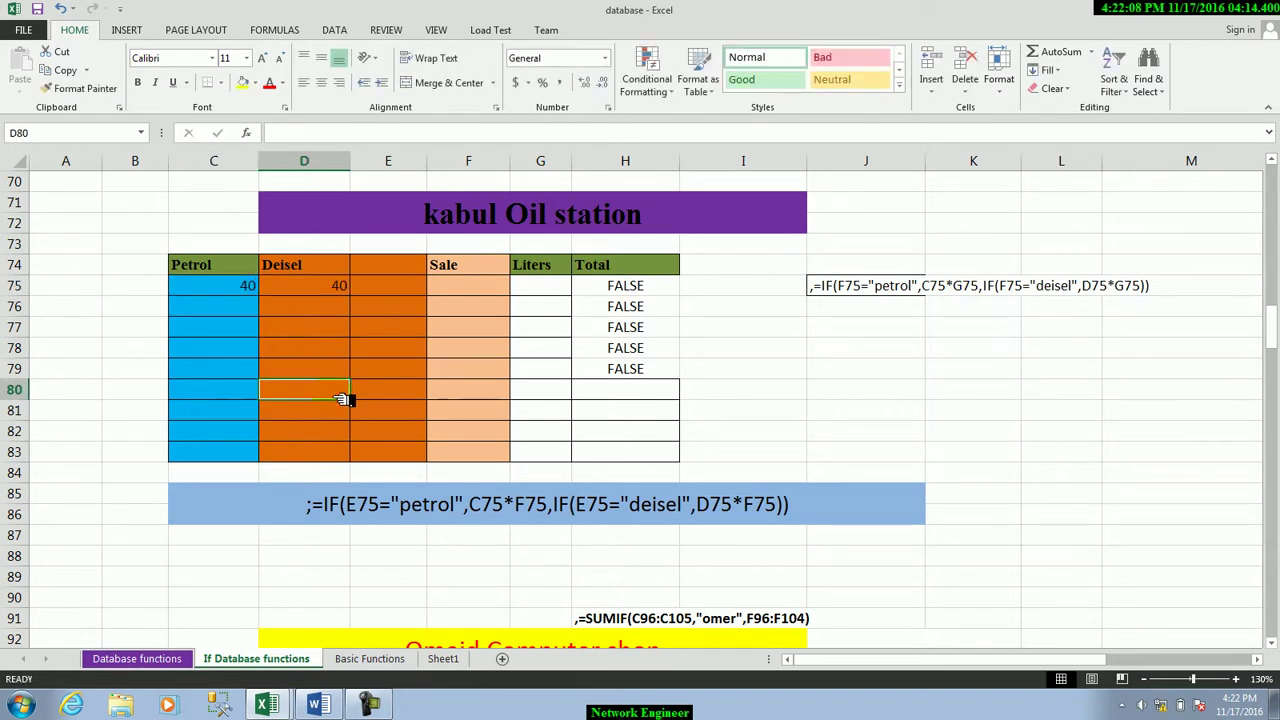
# Record a petrol sale of 10 liters in row 75, giving a Total of 400.
pyautogui.click(465, 289)
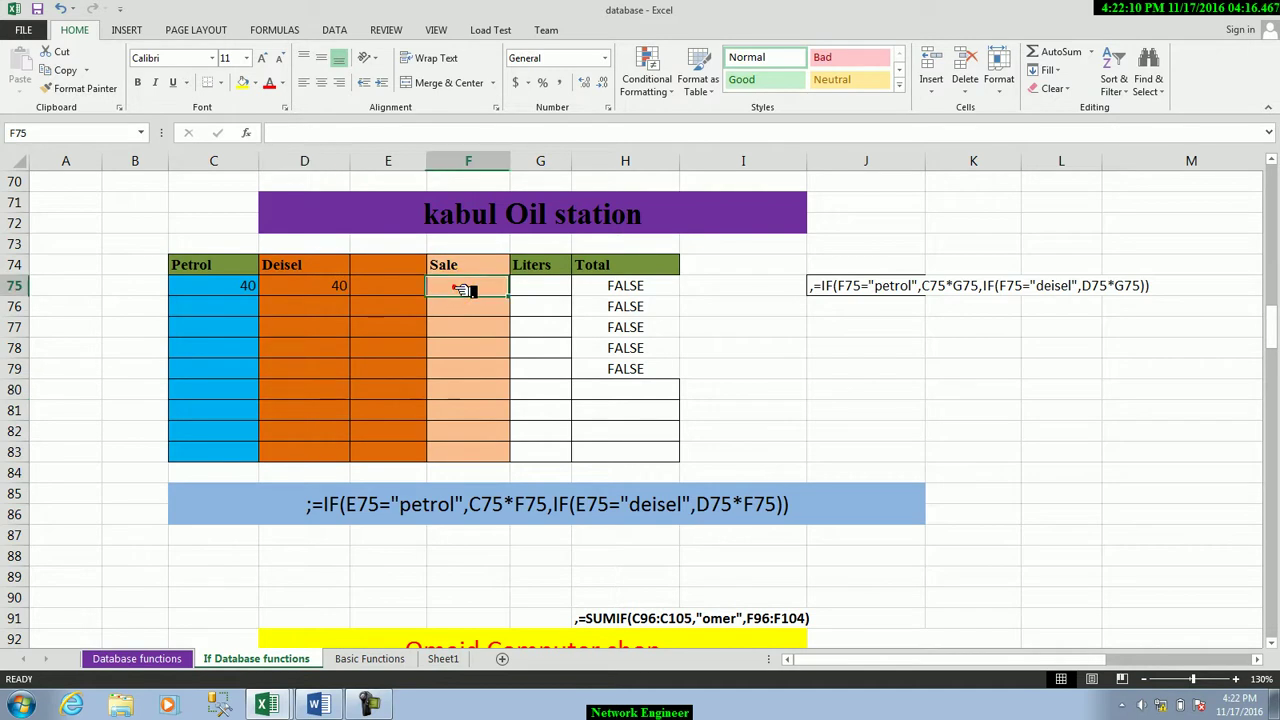
pyautogui.write('petrol')
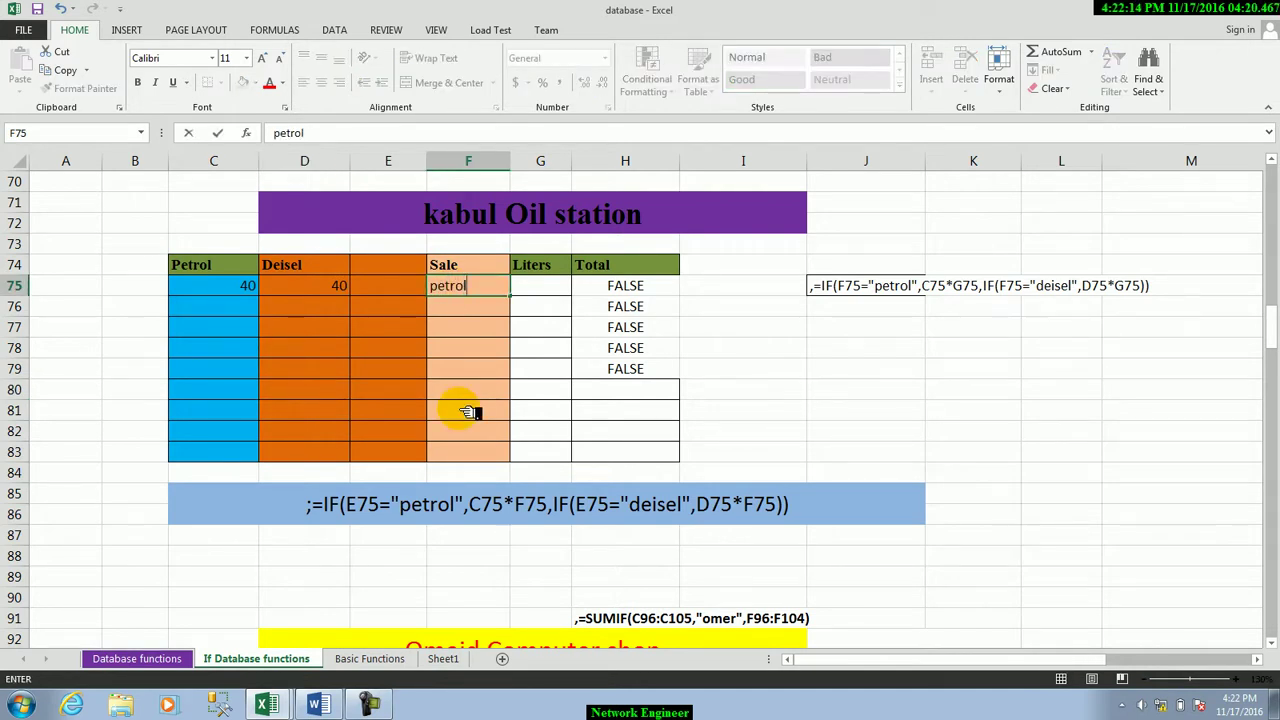
pyautogui.press('Return')
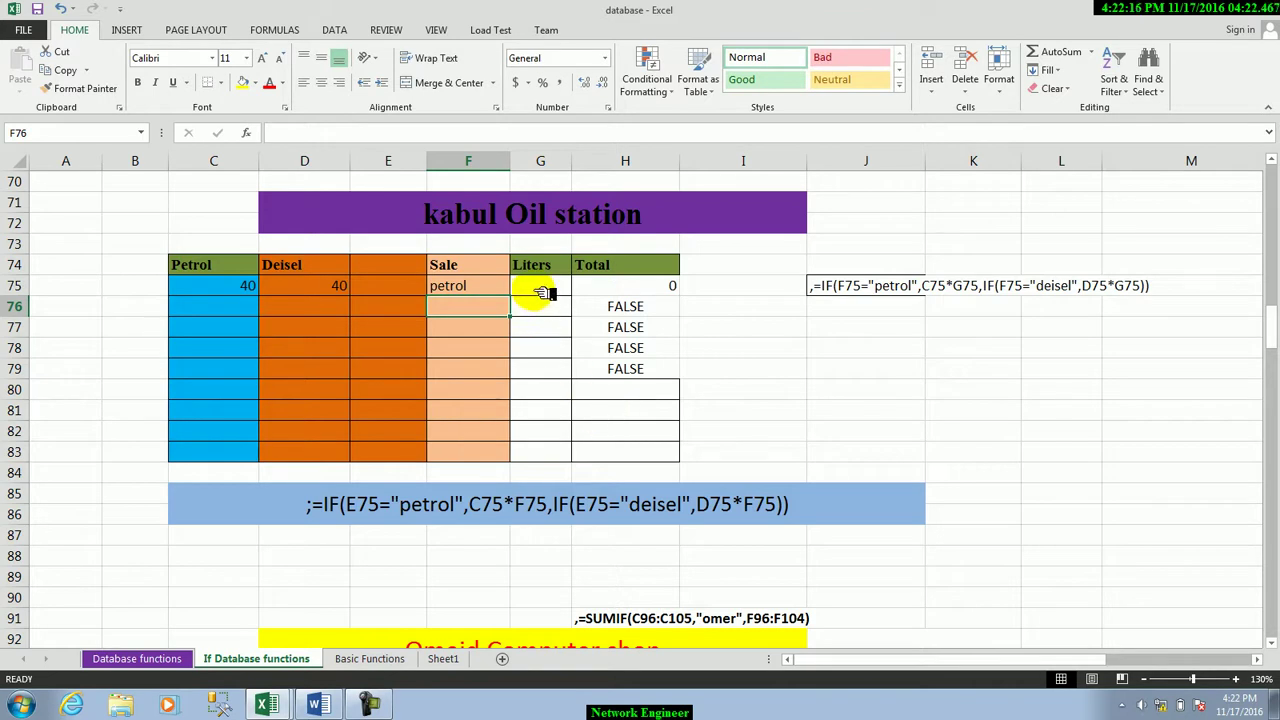
pyautogui.click(543, 291)
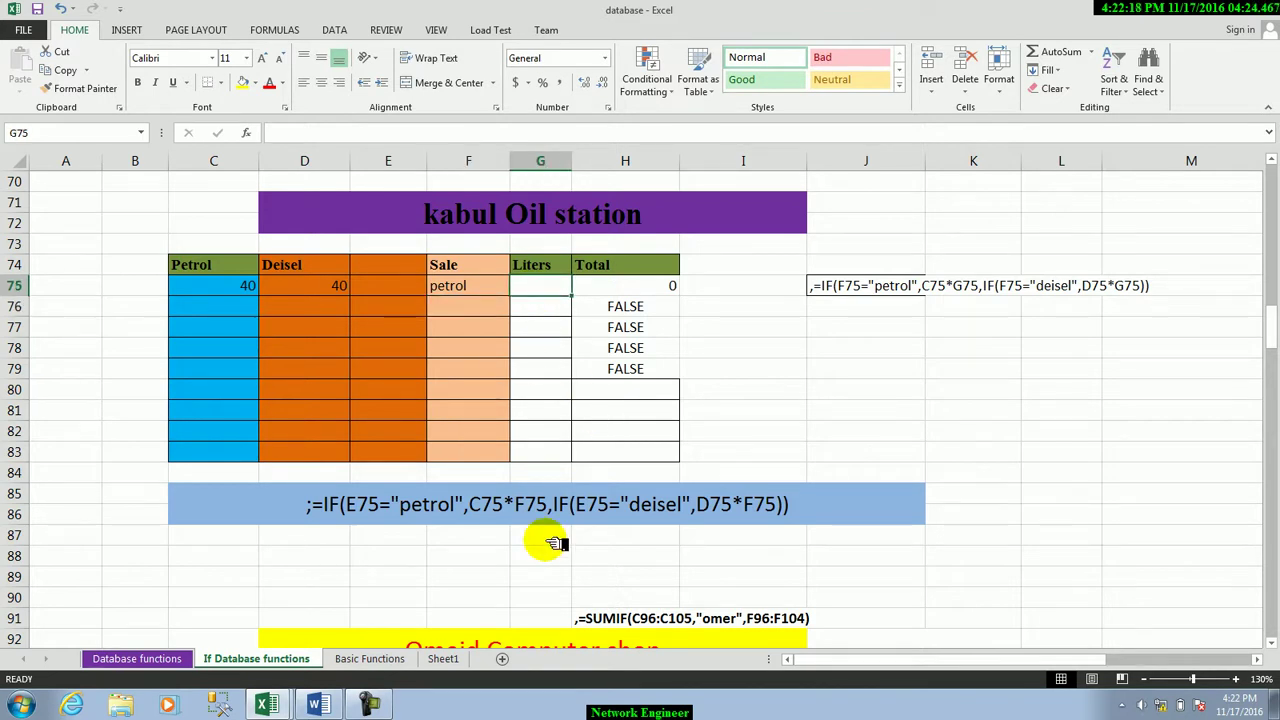
pyautogui.write('10')
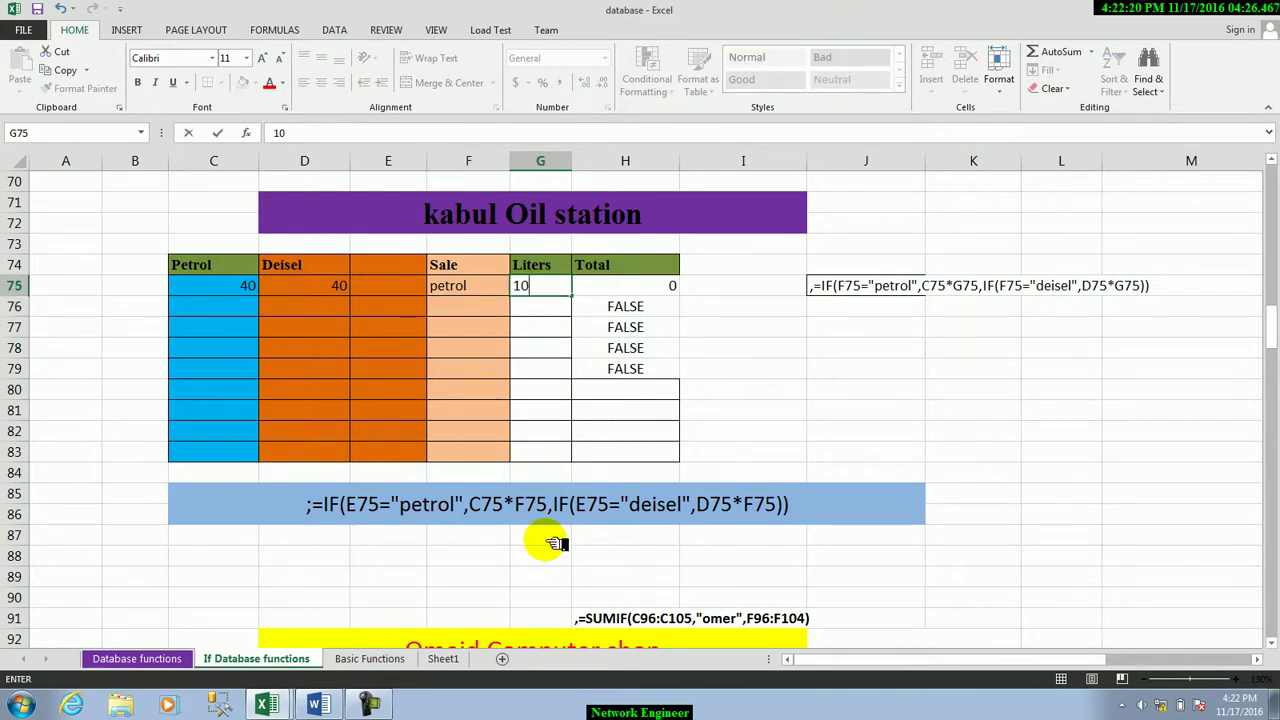
pyautogui.press('Return')
pyautogui.click(648, 306)
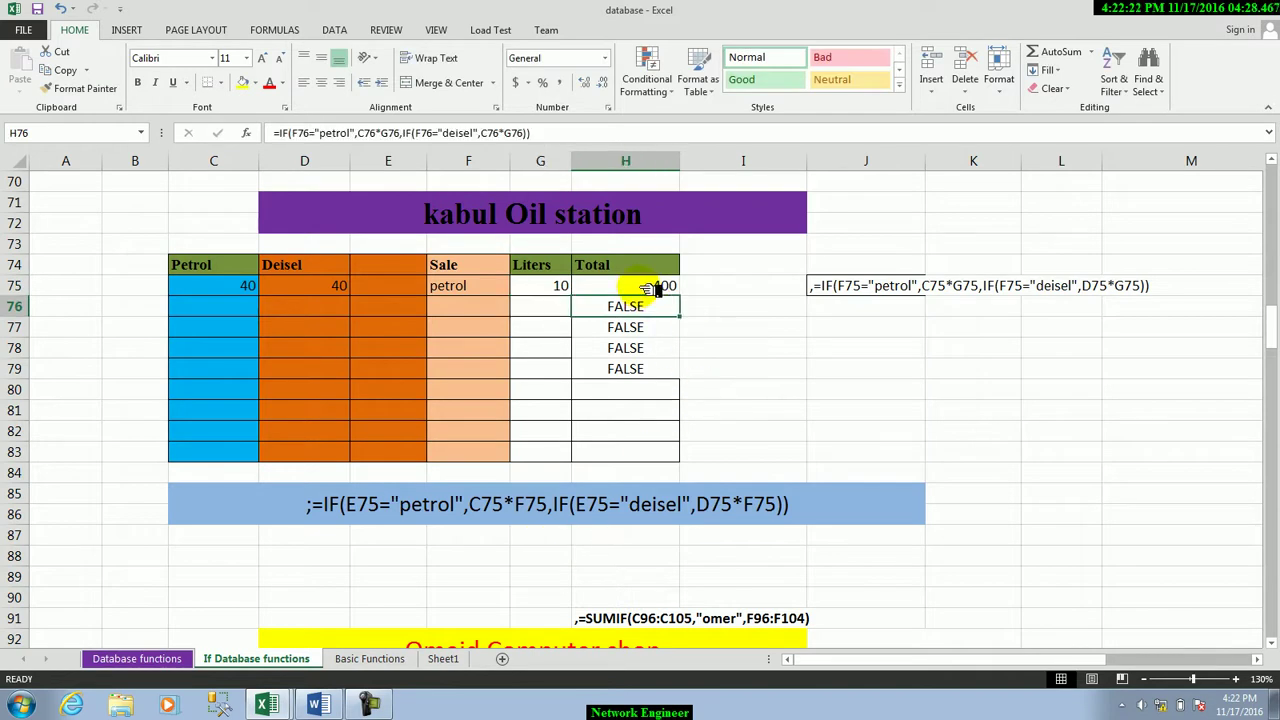
# Check row 75's formula and price, then enter a deisel sale of 5 liters in row 76.
pyautogui.click(650, 289)
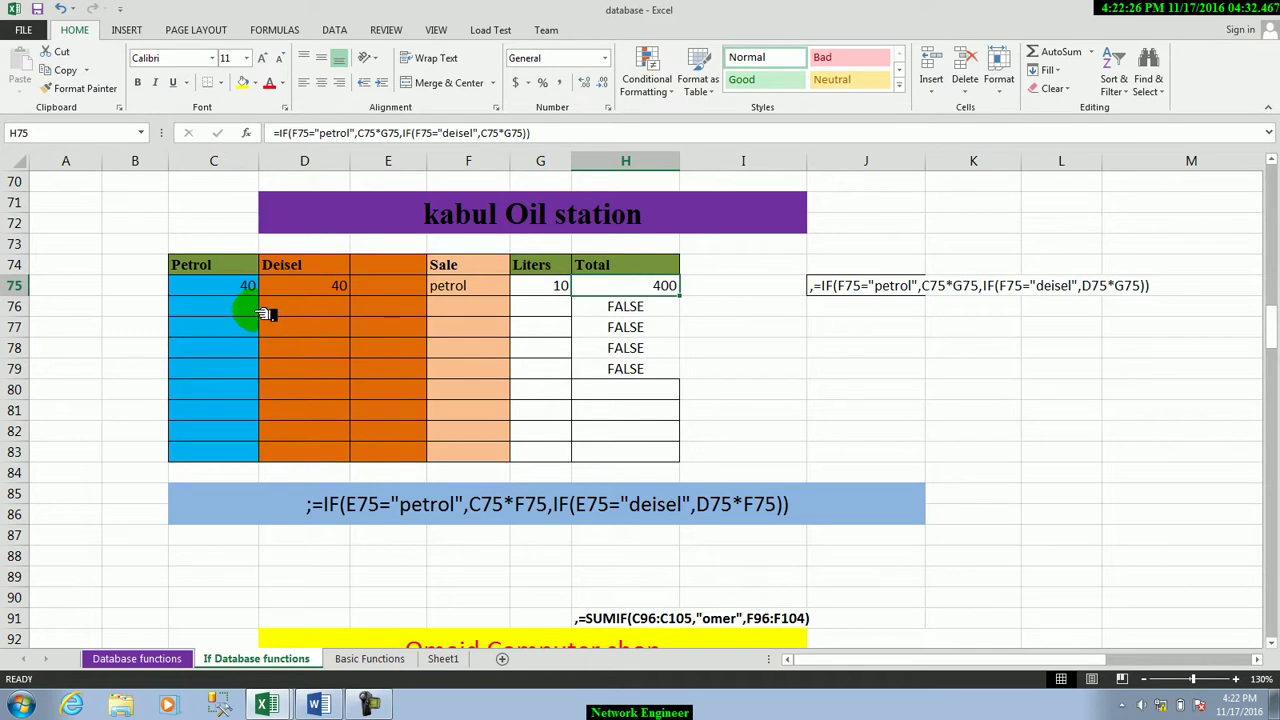
pyautogui.click(320, 287)
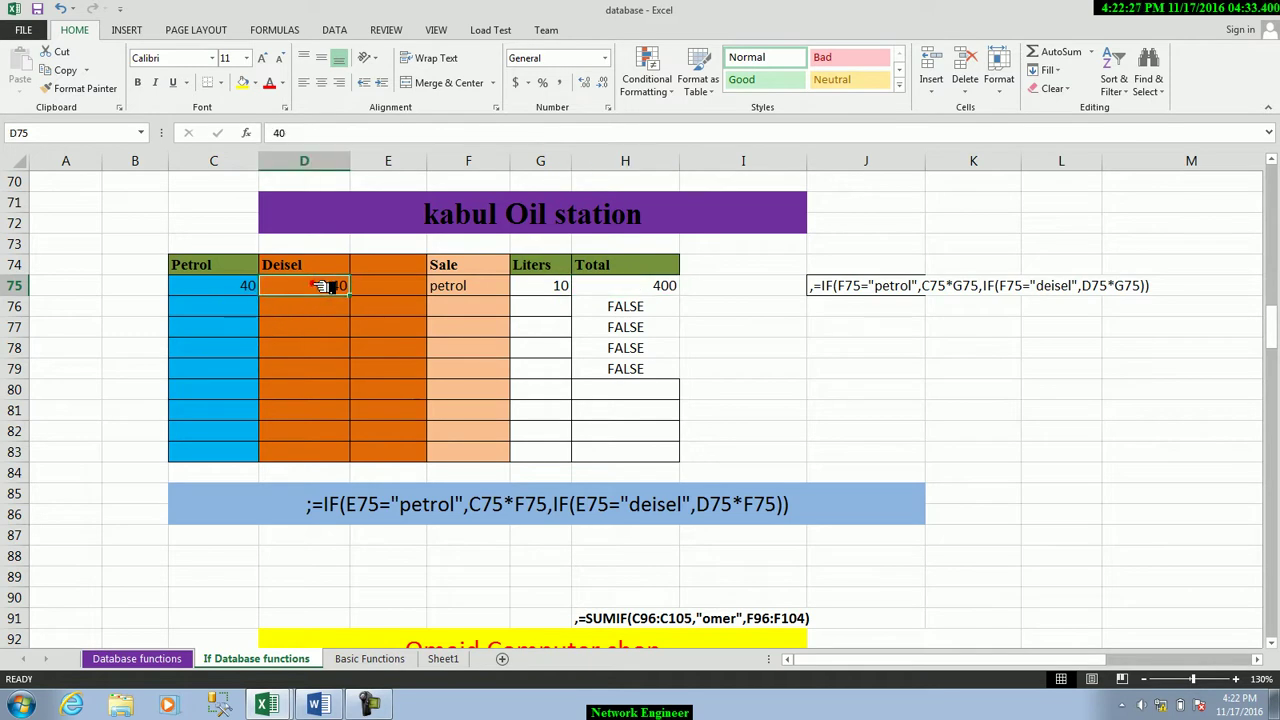
pyautogui.click(443, 306)
pyautogui.write('dei')
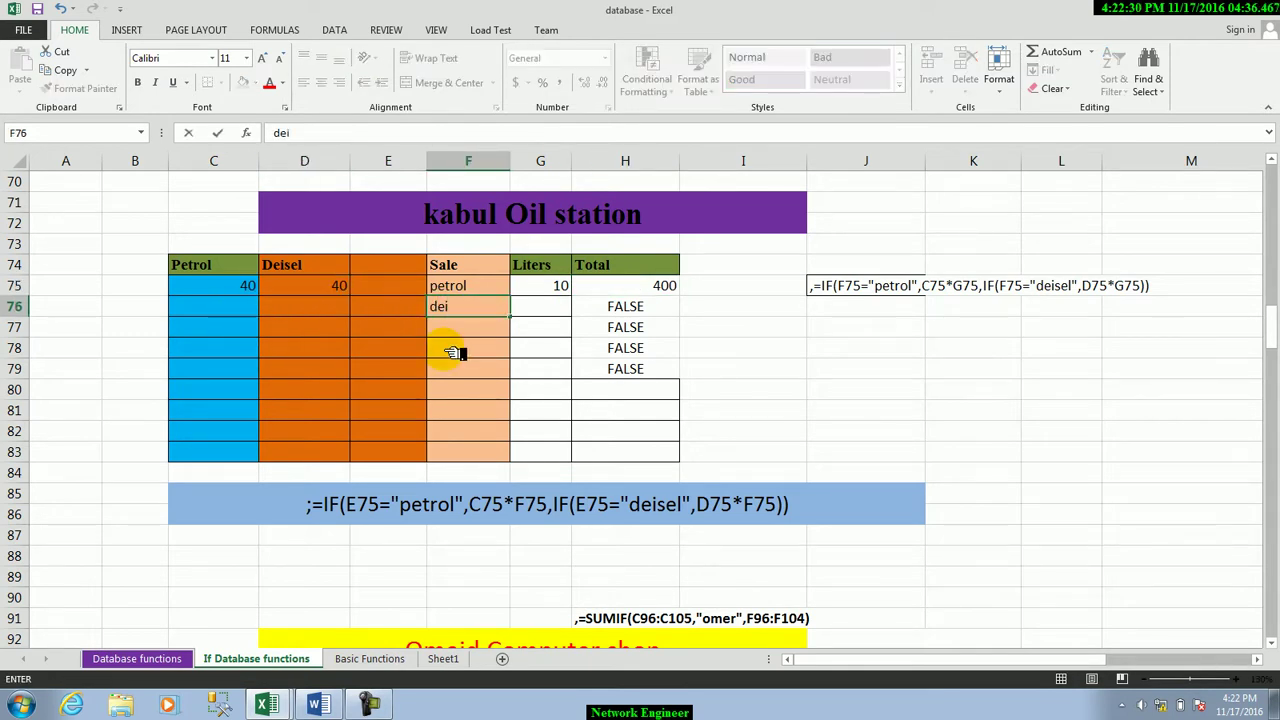
pyautogui.press('Return')
pyautogui.click(559, 313)
pyautogui.write('5')
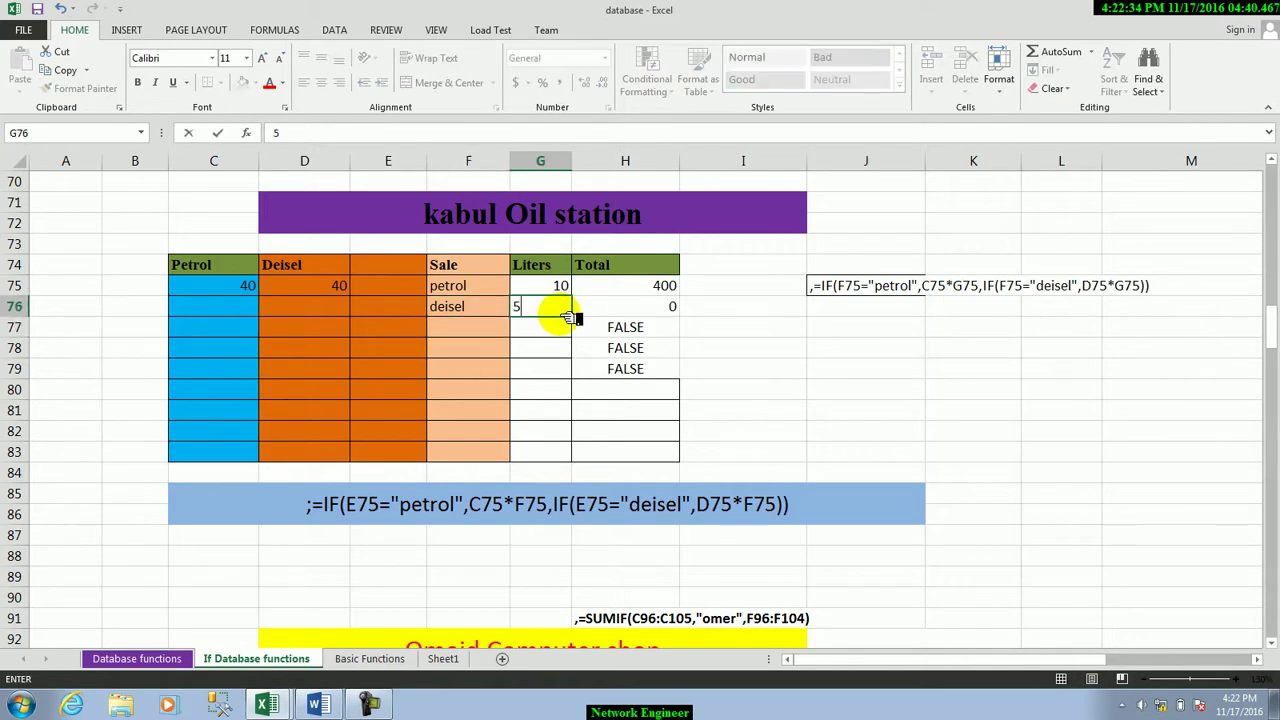
pyautogui.press('Return')
# Inspect row 76's Total formula and edit the deisel entry in F76.
pyautogui.click(615, 307)
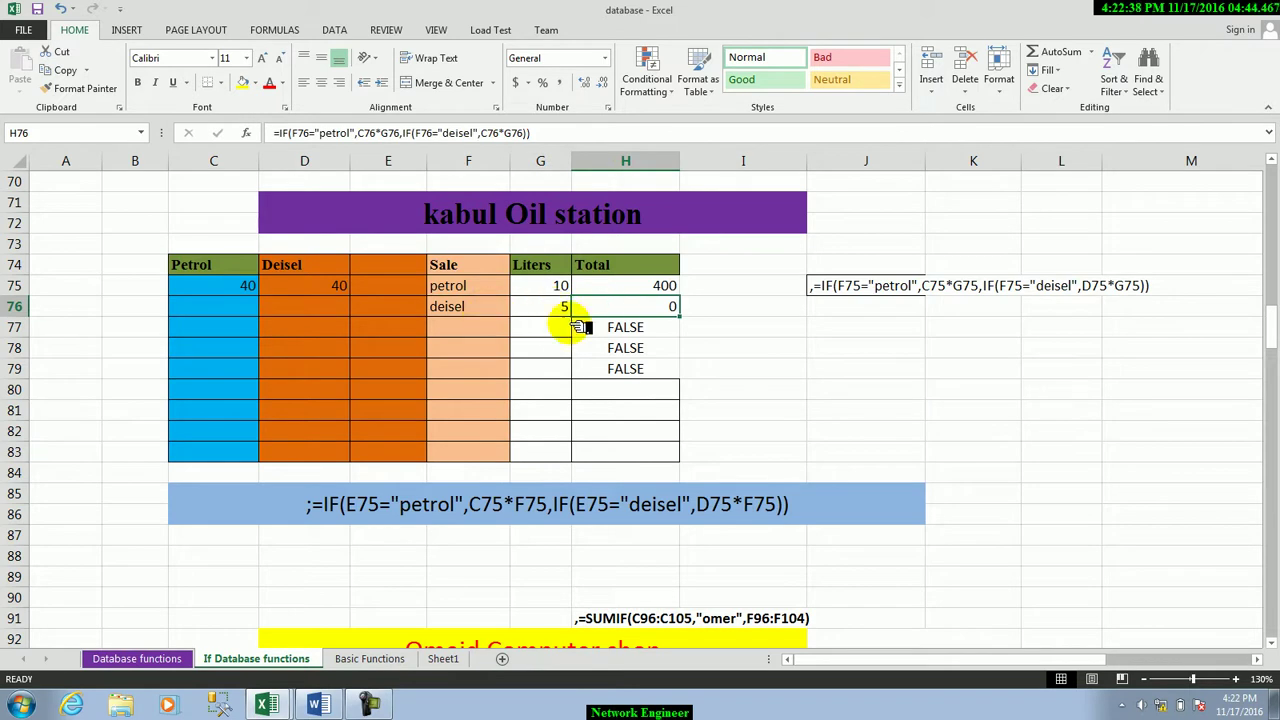
pyautogui.doubleClick(627, 312)
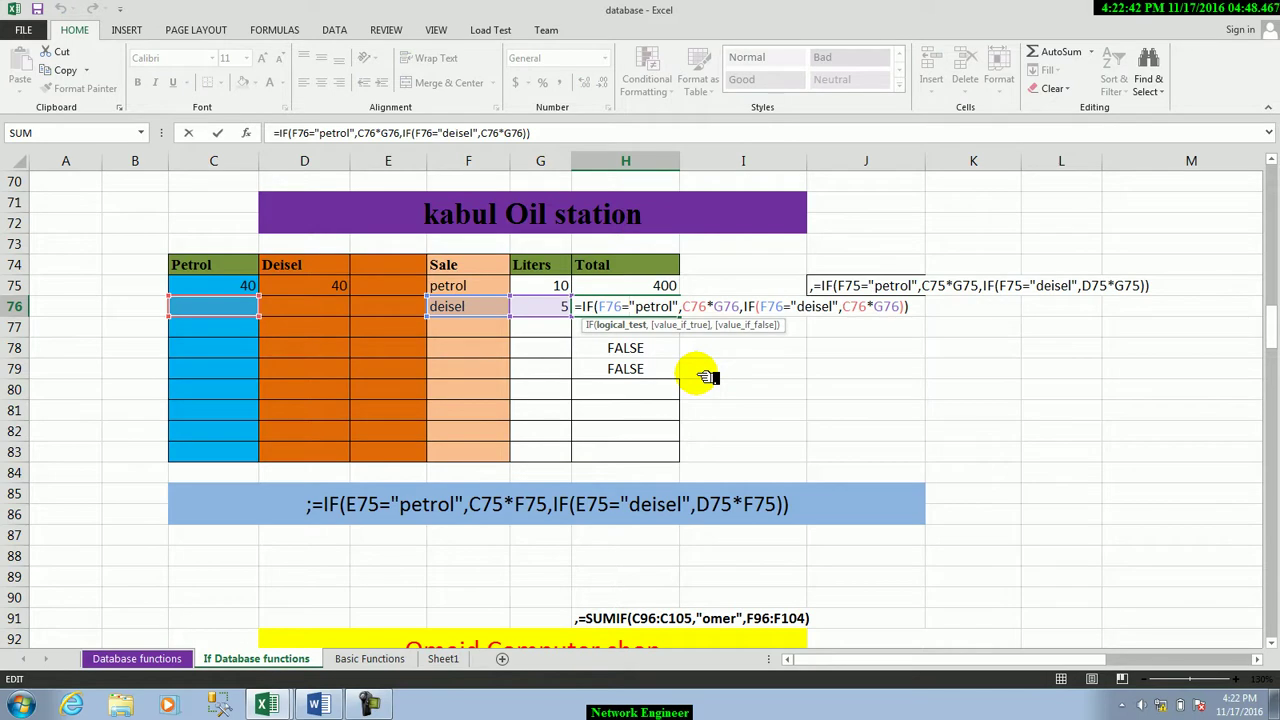
pyautogui.press('Return')
pyautogui.click(497, 314)
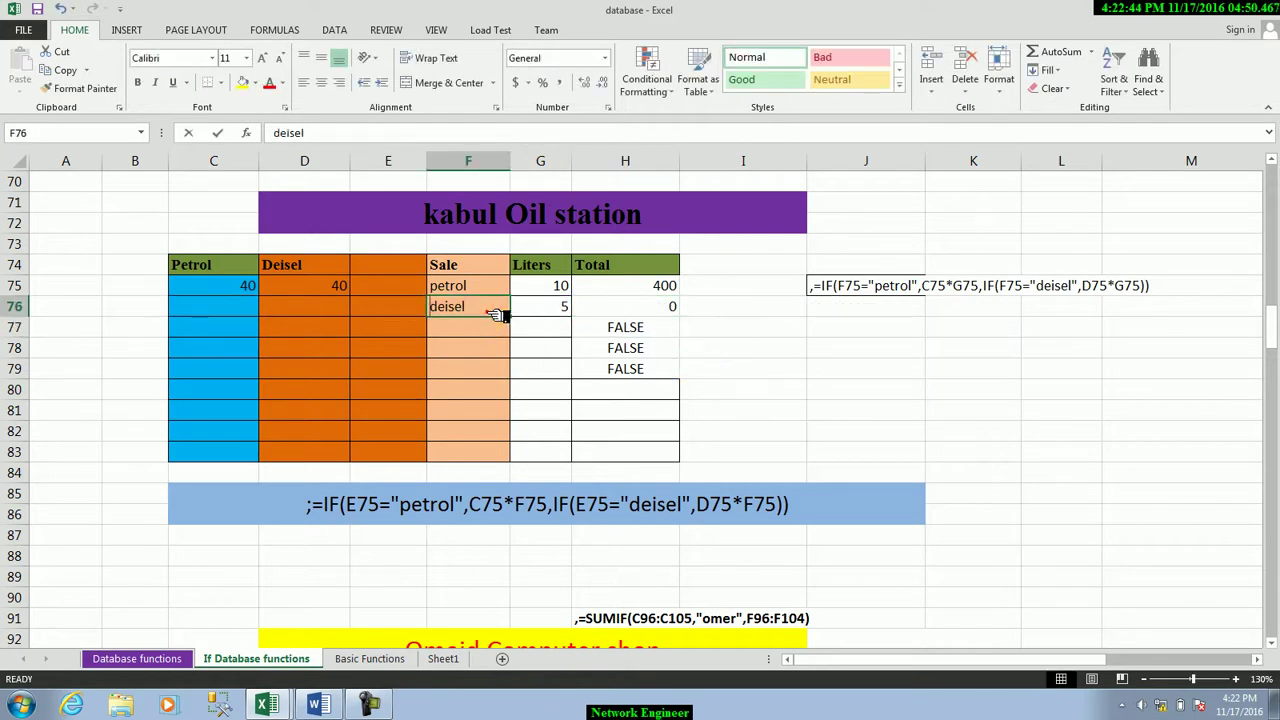
pyautogui.doubleClick(497, 314)
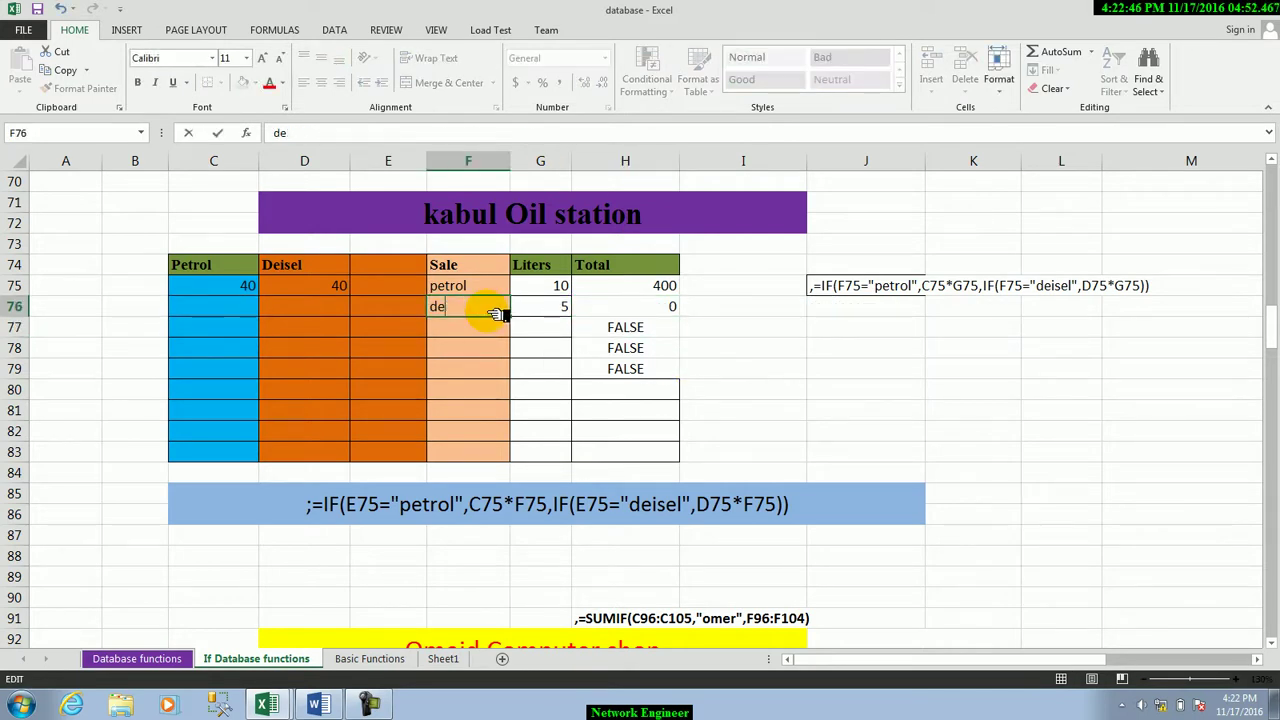
pyautogui.click(457, 368)
pyautogui.doubleClick(457, 368)
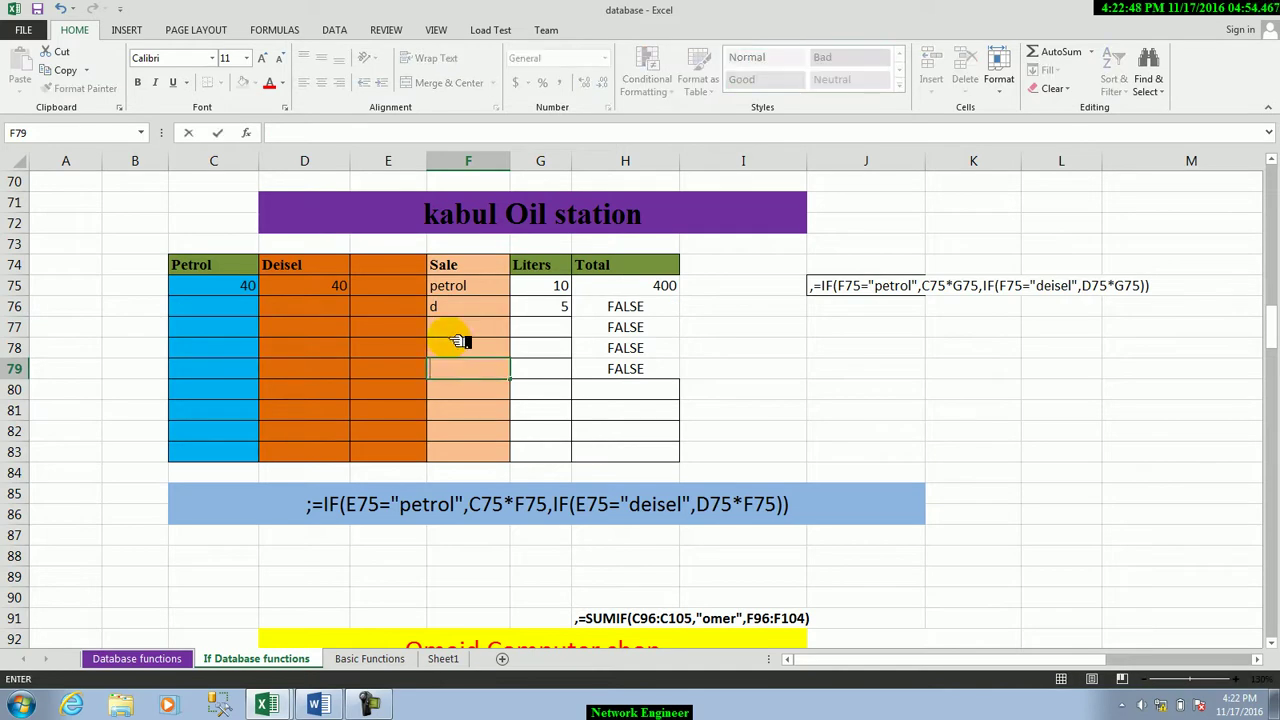
# Fill petrol down to F78, retype deisel in F76, and check row 76's Total formula.
pyautogui.click(480, 288)
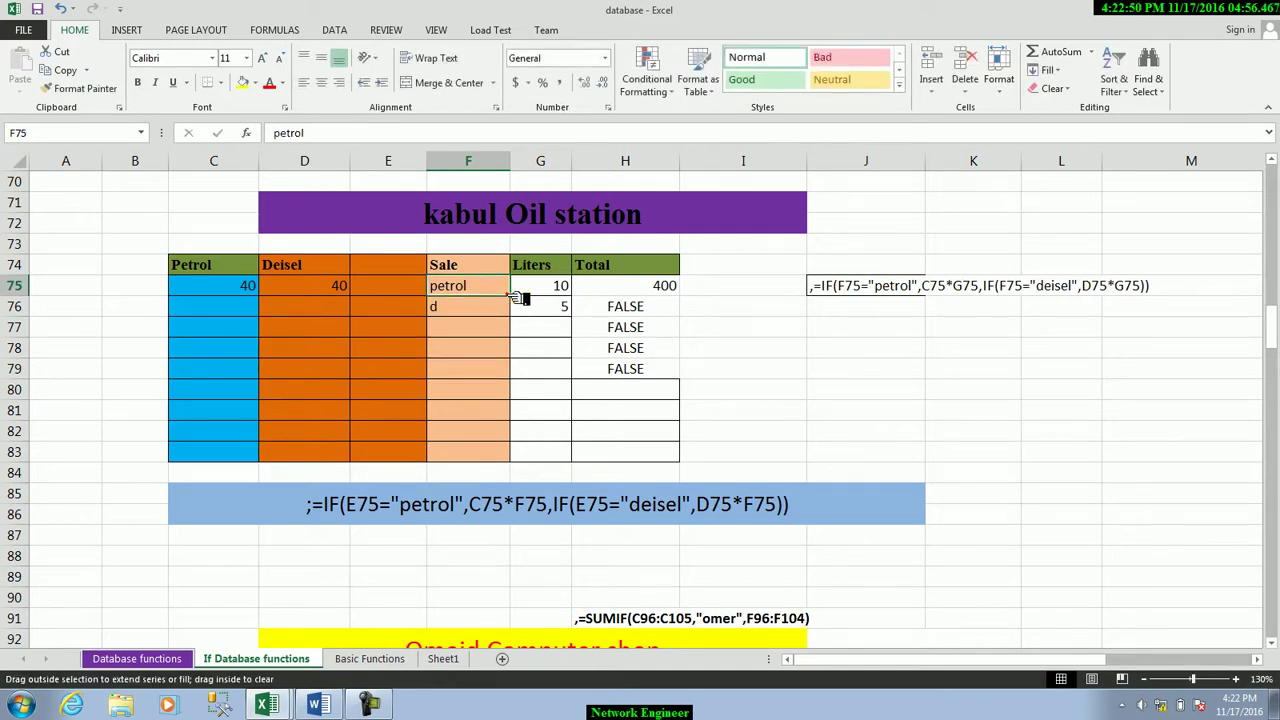
pyautogui.moveTo(510, 296); pyautogui.dragTo(503, 350)
pyautogui.click(458, 306)
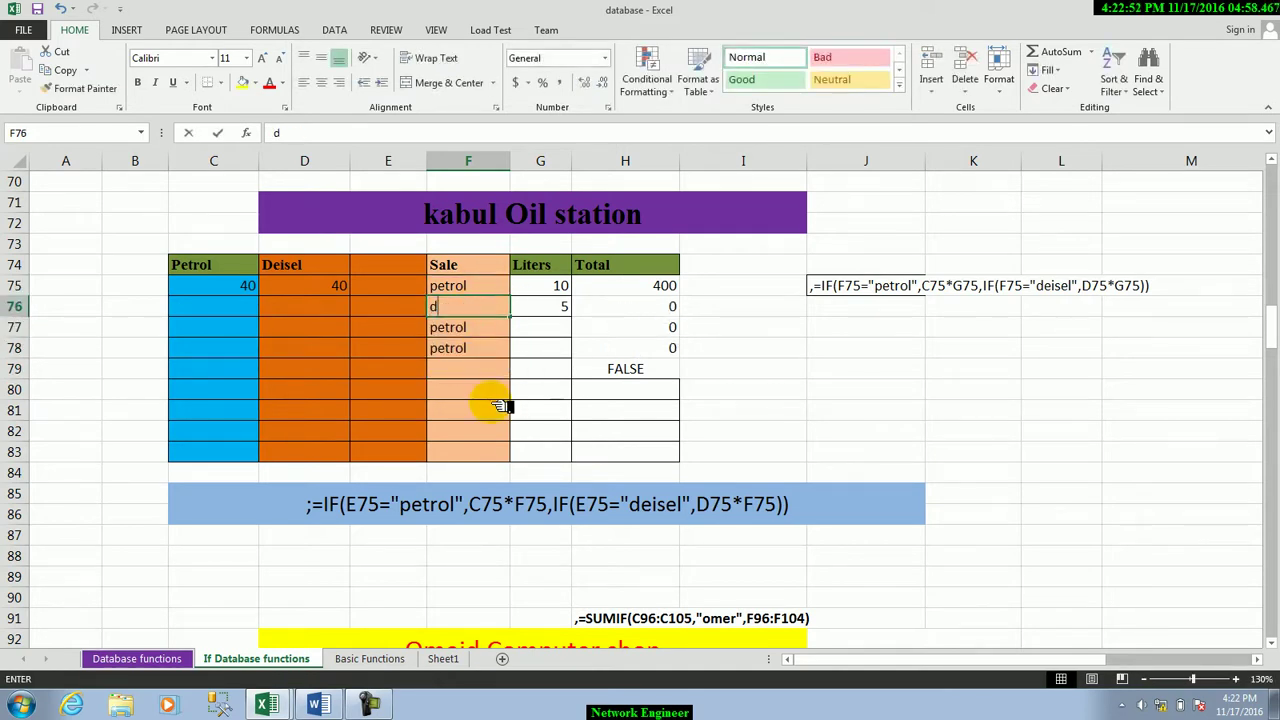
pyautogui.write('deisel')
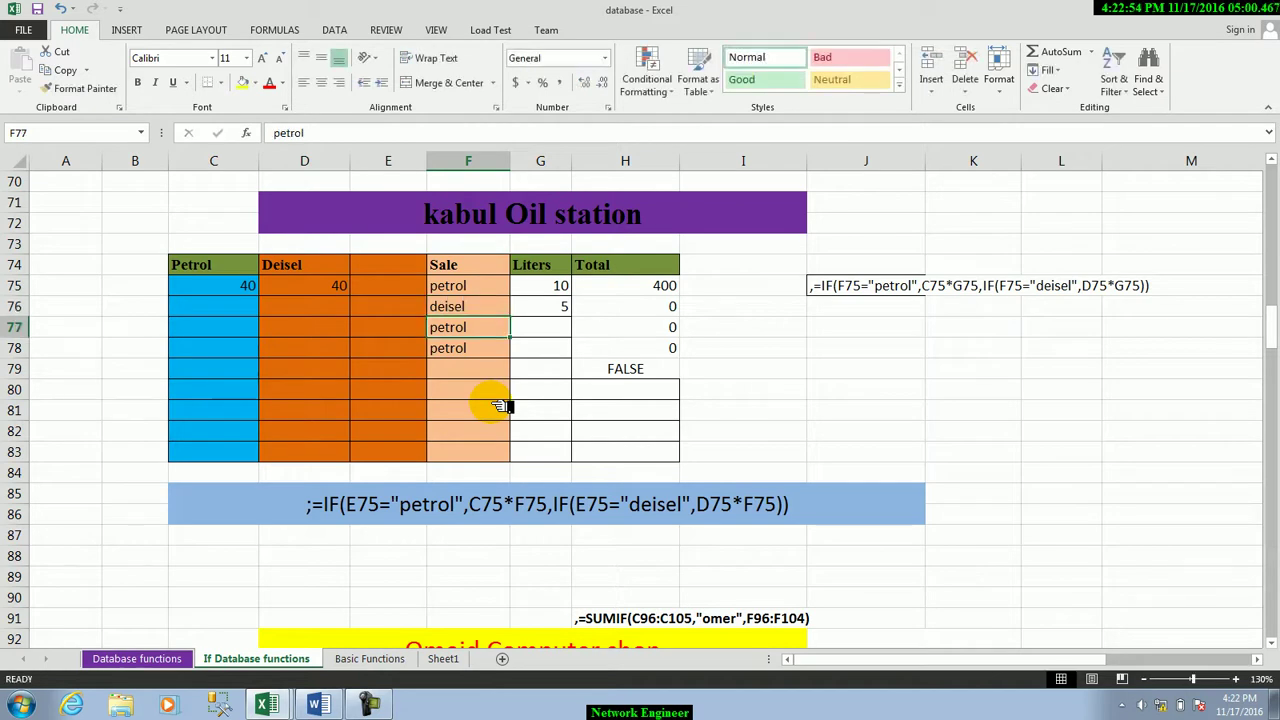
pyautogui.click(548, 305)
pyautogui.click(638, 303)
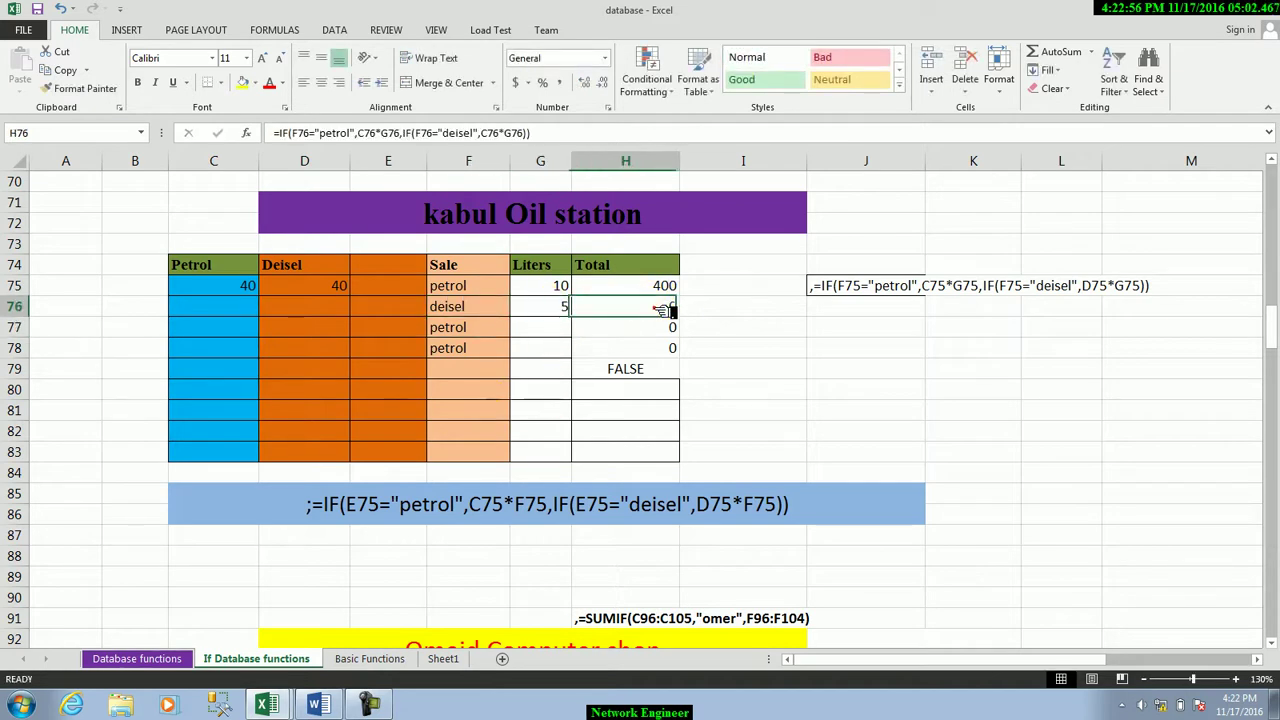
pyautogui.doubleClick(630, 305)
pyautogui.press('Escape')
# Switch to the other workbook and then return to the database workbook.
pyautogui.hotkey('alt', 'Tab')
pyautogui.hotkey('ctrl', 'v')
pyautogui.moveTo(266, 705)
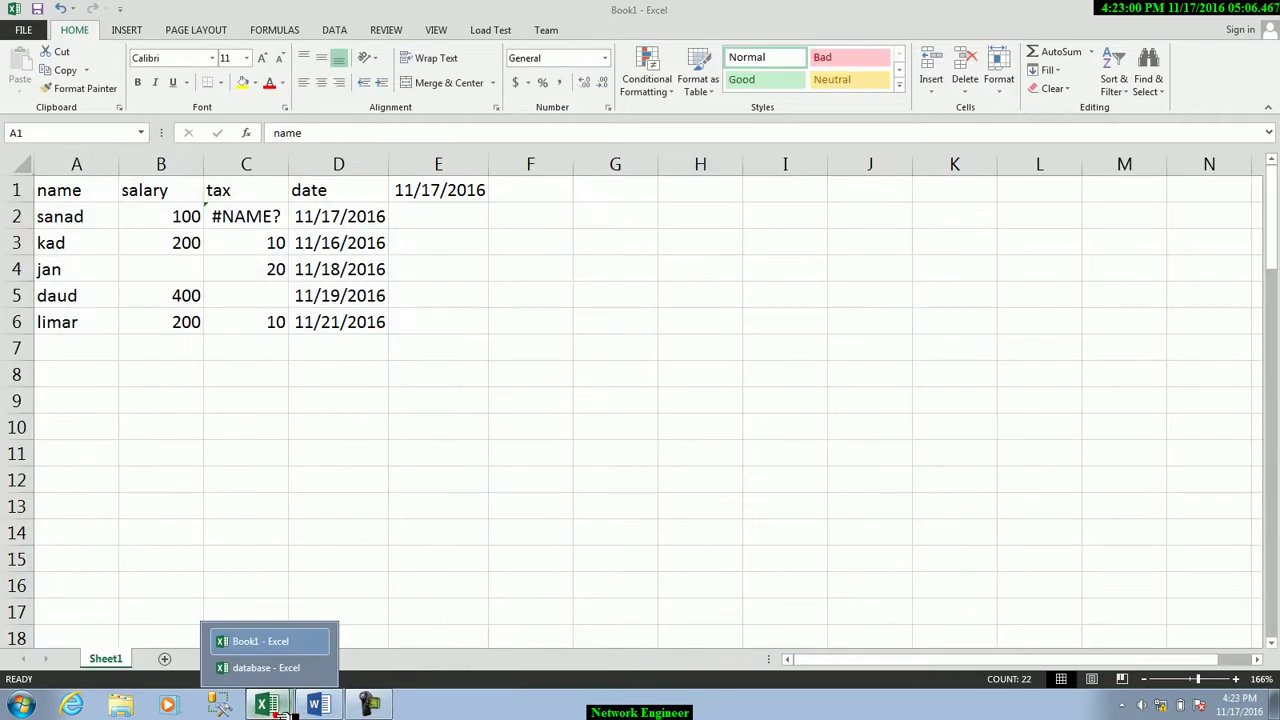
pyautogui.click(289, 668)
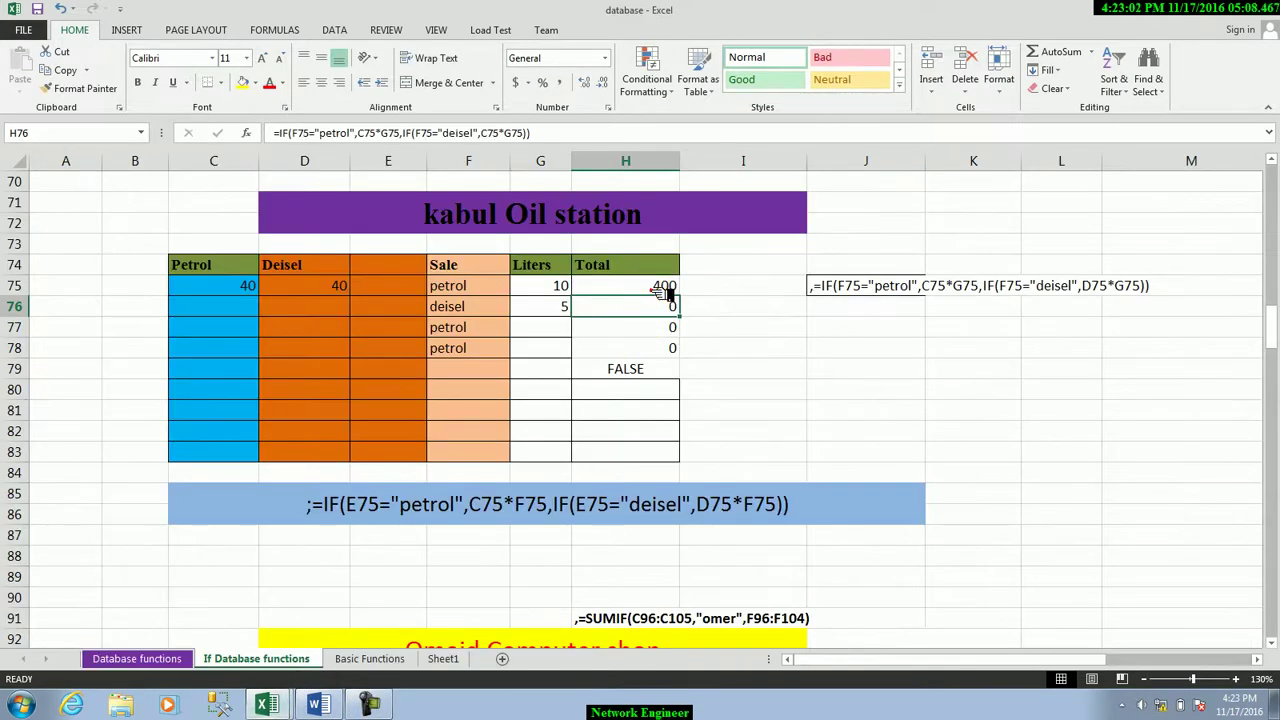
# Change row 76's sale type to petrol and enter 4 as its petrol price.
pyautogui.moveTo(664, 287); pyautogui.dragTo(688, 358)
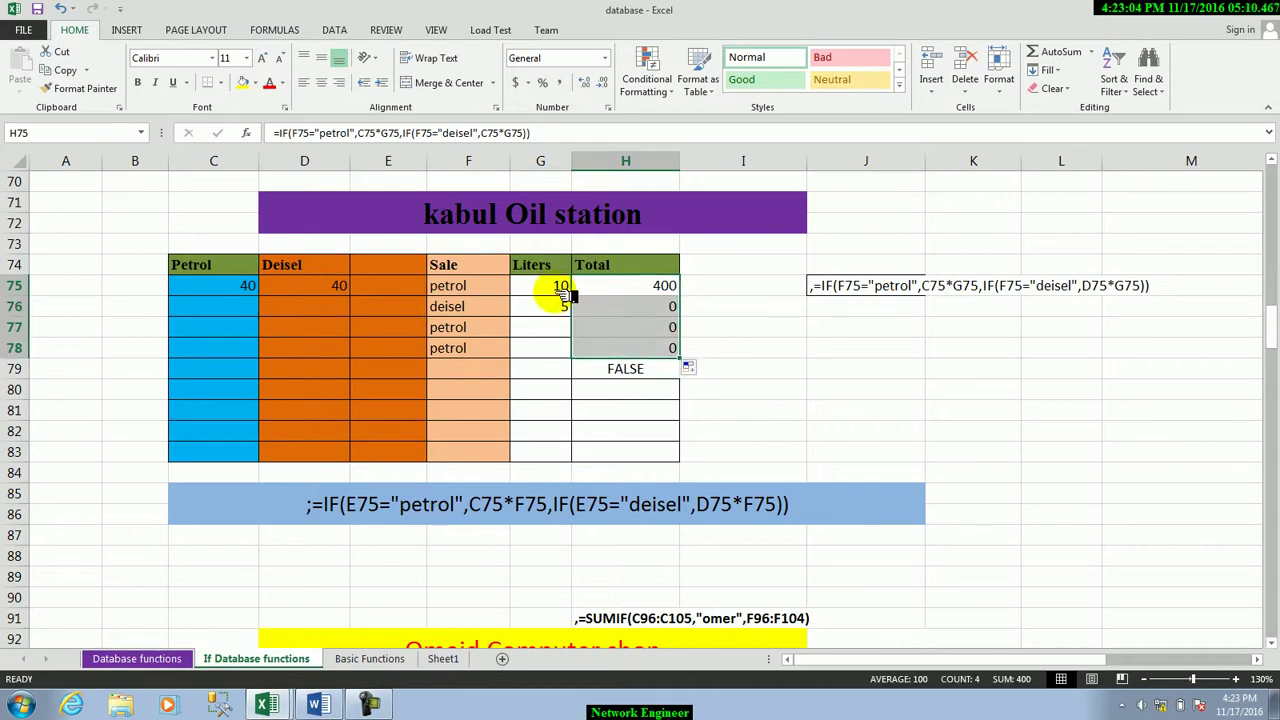
pyautogui.click(474, 313)
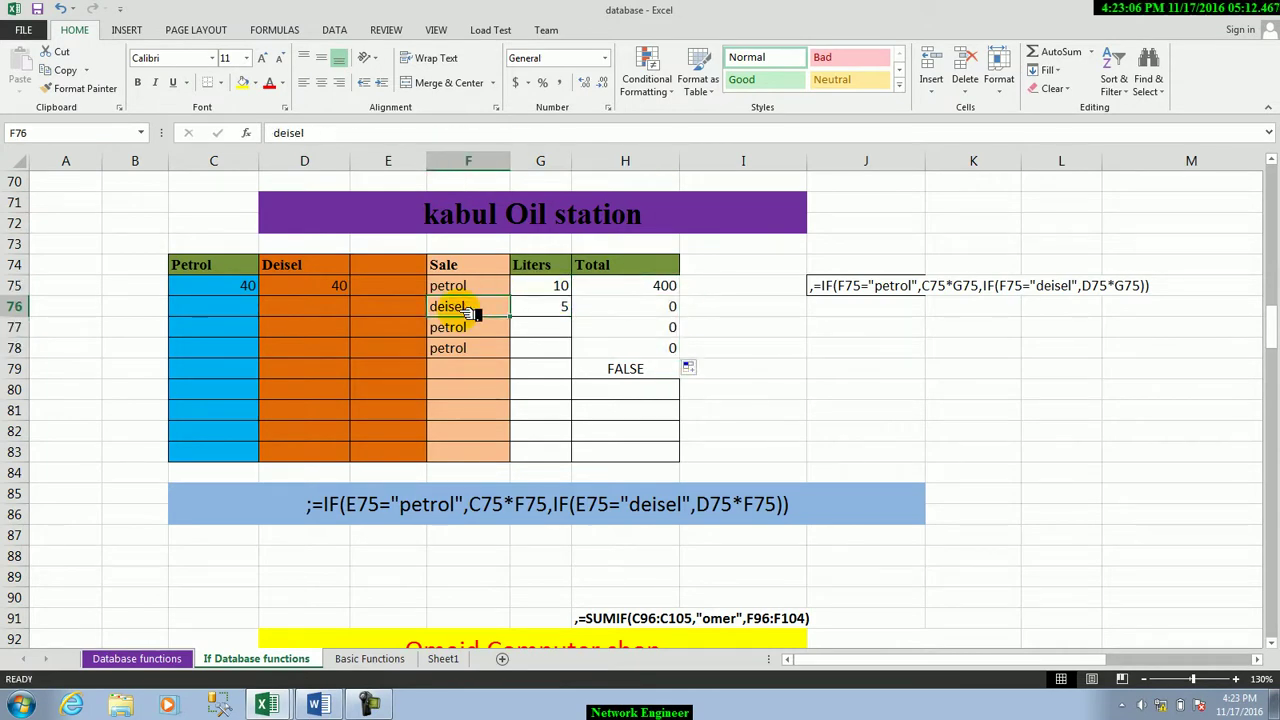
pyautogui.write('petrol')
pyautogui.press('Return')
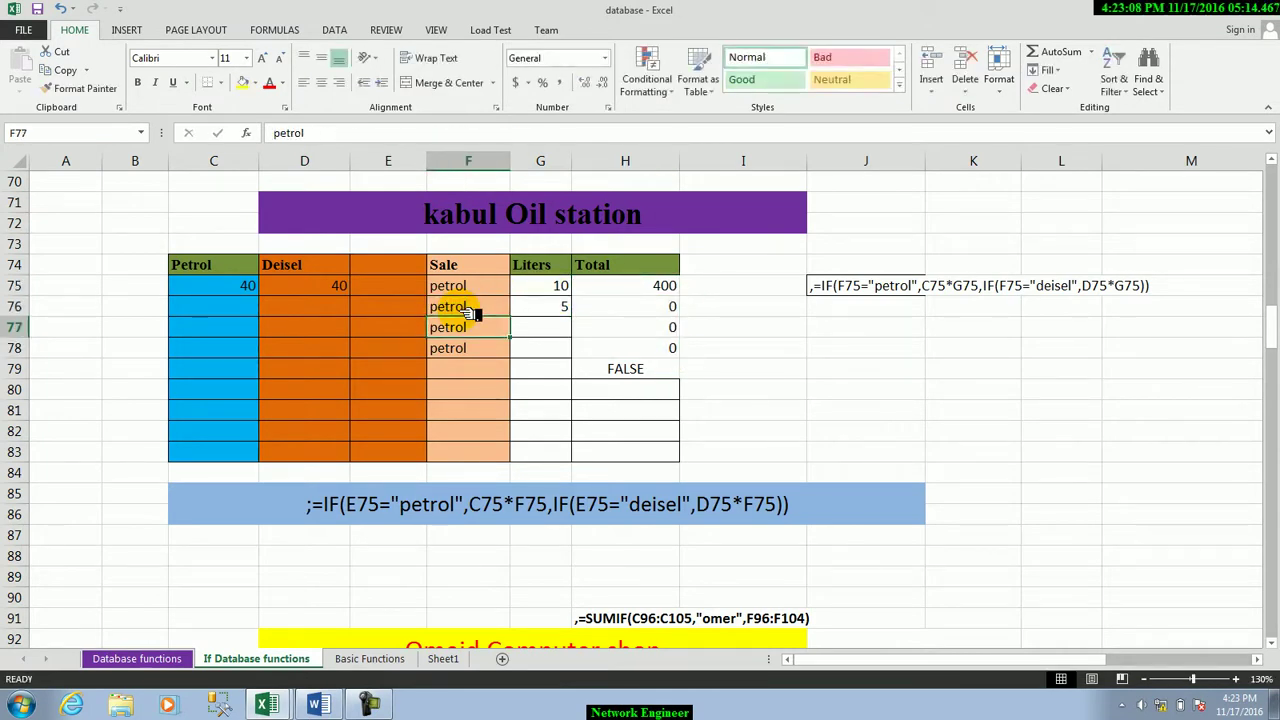
pyautogui.click(541, 307)
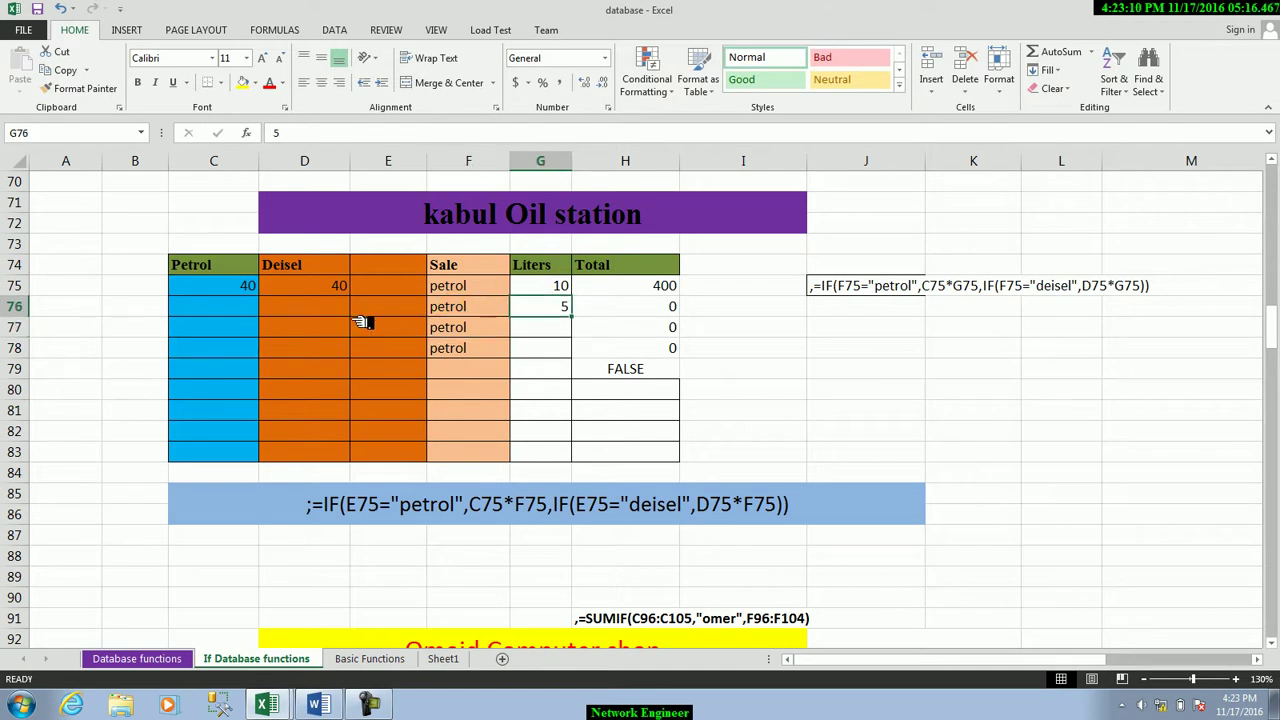
pyautogui.click(248, 311)
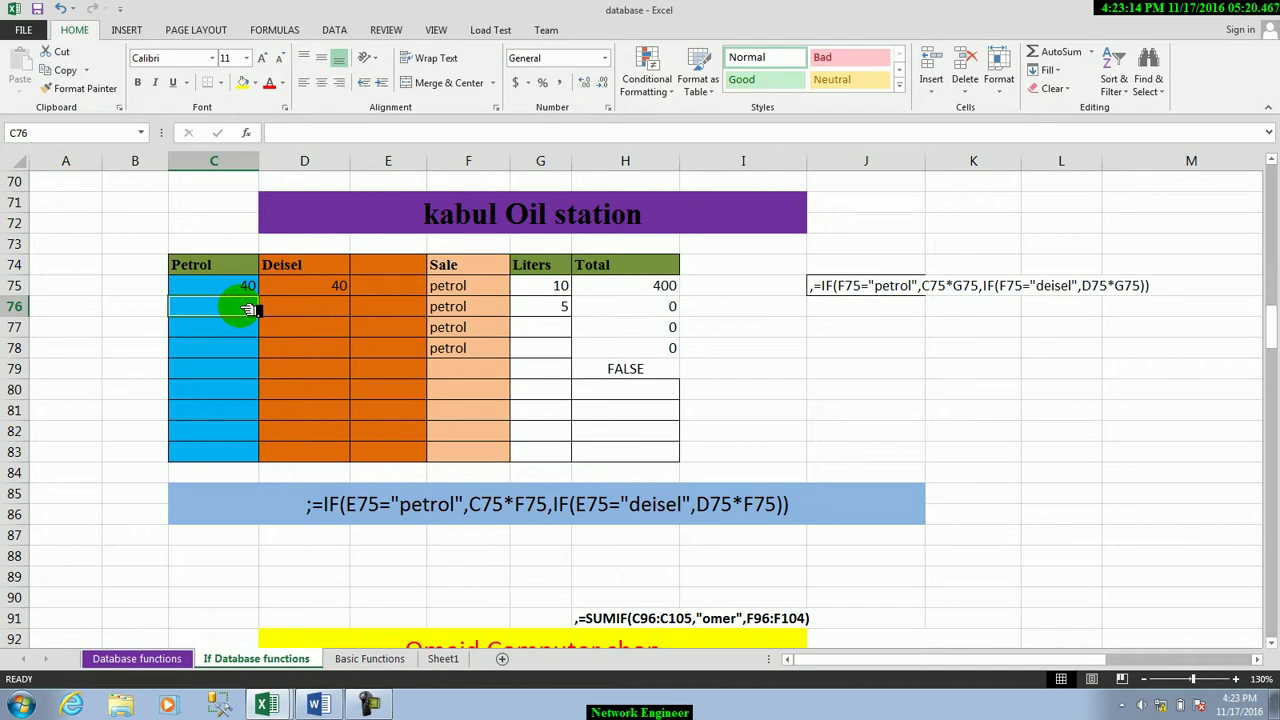
pyautogui.write('4')
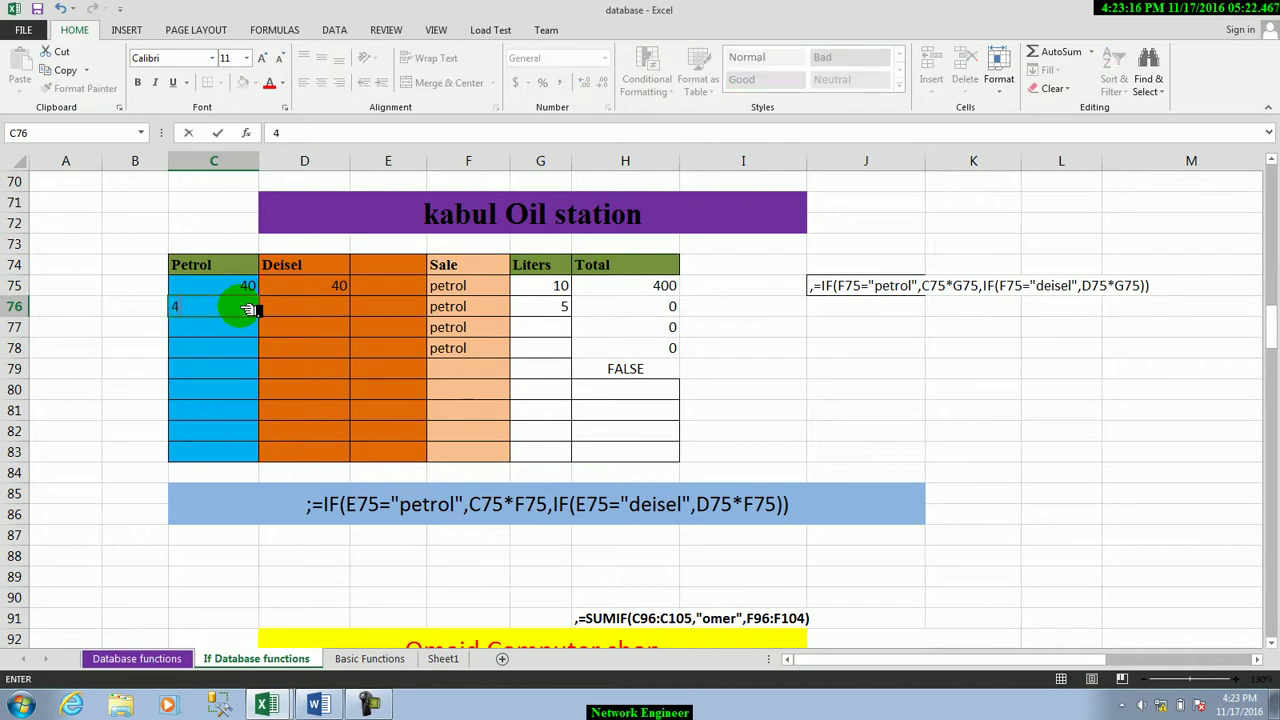
# Set D75's diesel price to 50, change F75 to deisel, and open H75's formula.
pyautogui.click(340, 285)
pyautogui.write('5')
pyautogui.press('Return')
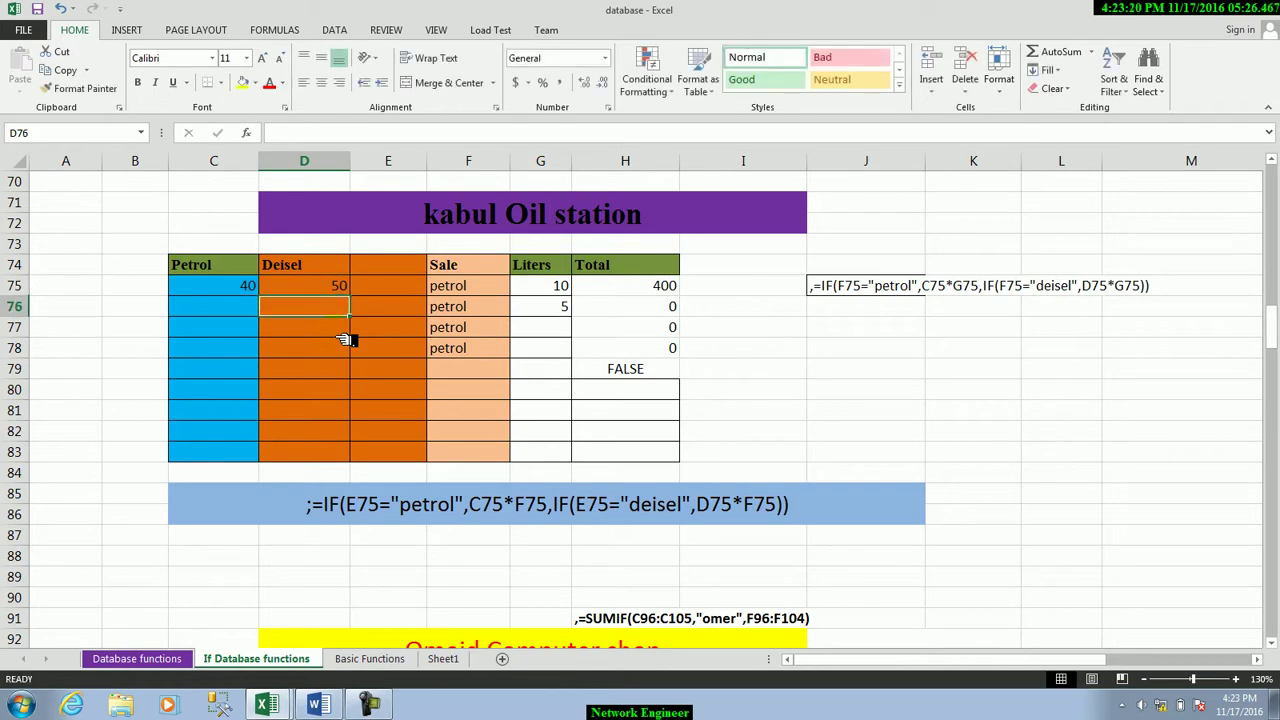
pyautogui.click(470, 288)
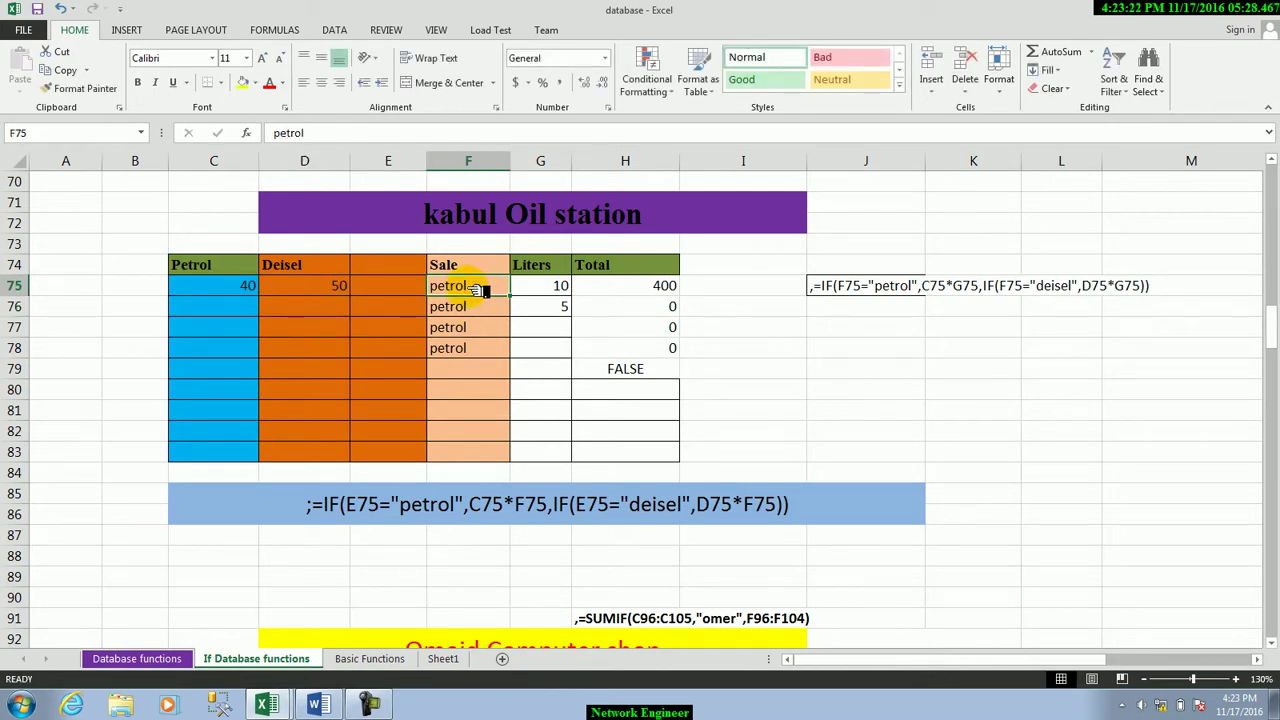
pyautogui.write('deisel')
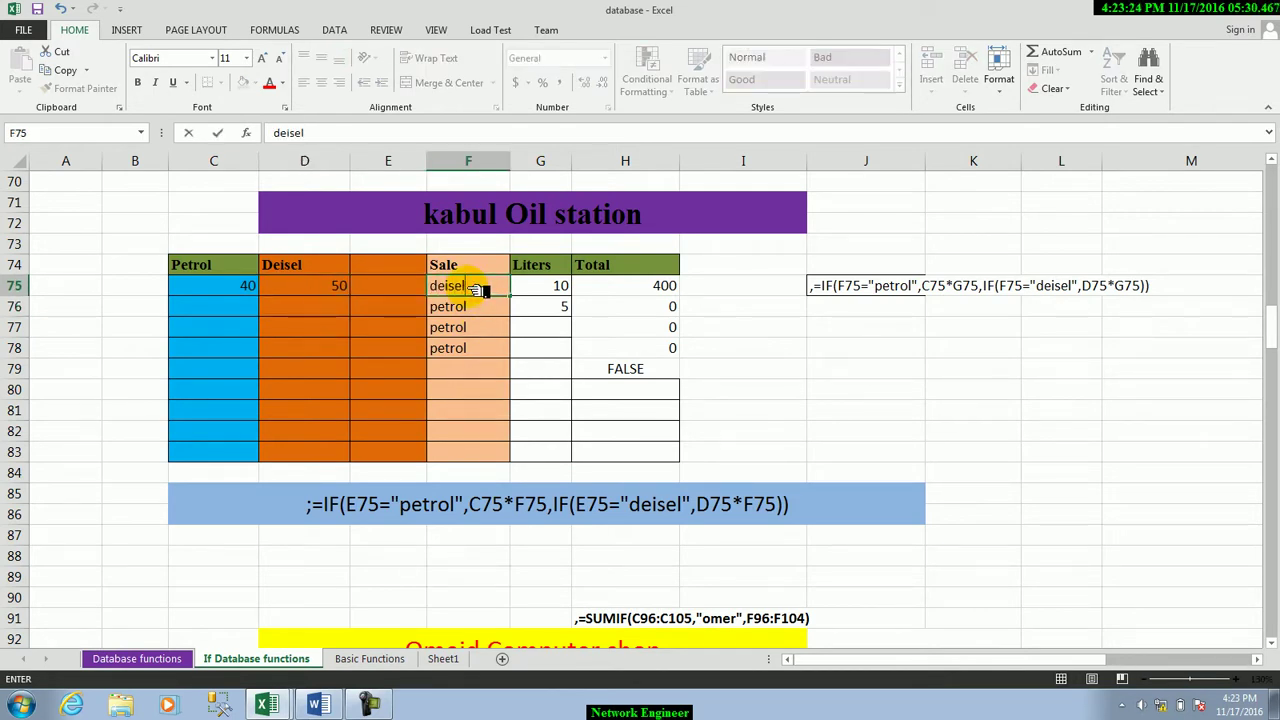
pyautogui.press('Return')
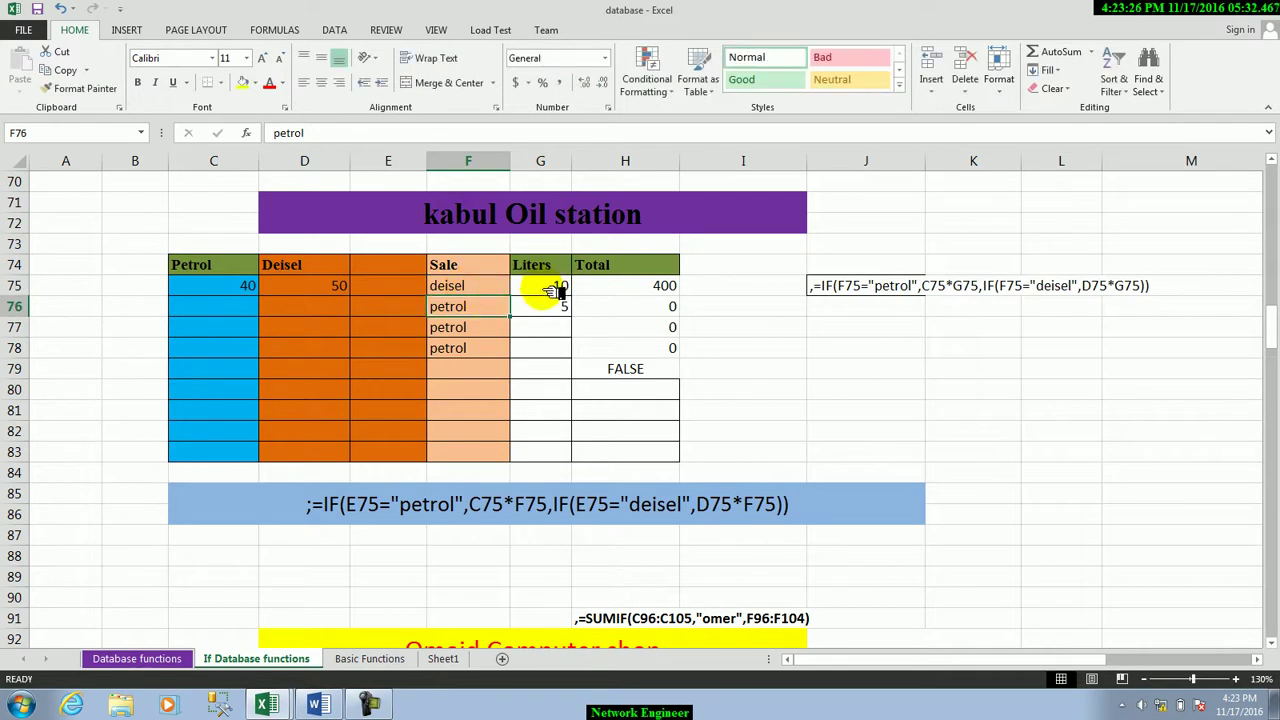
pyautogui.click(553, 291)
pyautogui.doubleClick(618, 286)
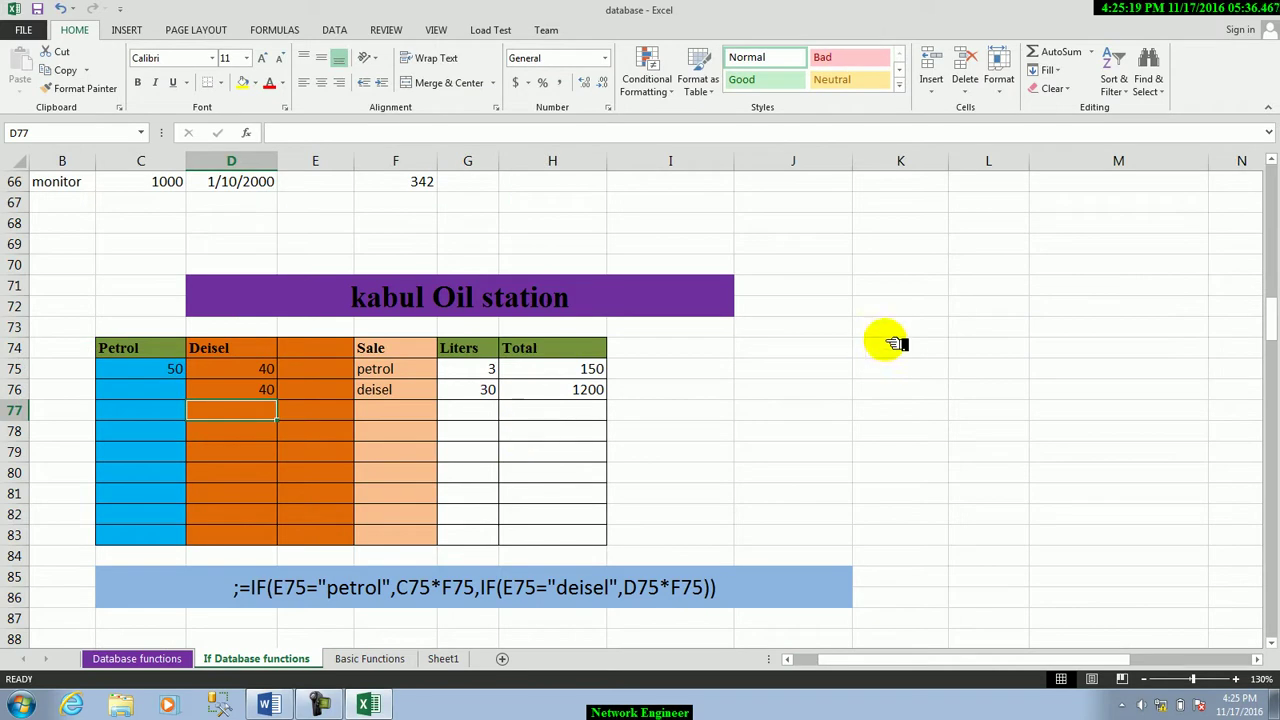
# Enter a petrol price of 50 in C76, C77 and C78.
pyautogui.click(224, 369)
pyautogui.click(180, 399)
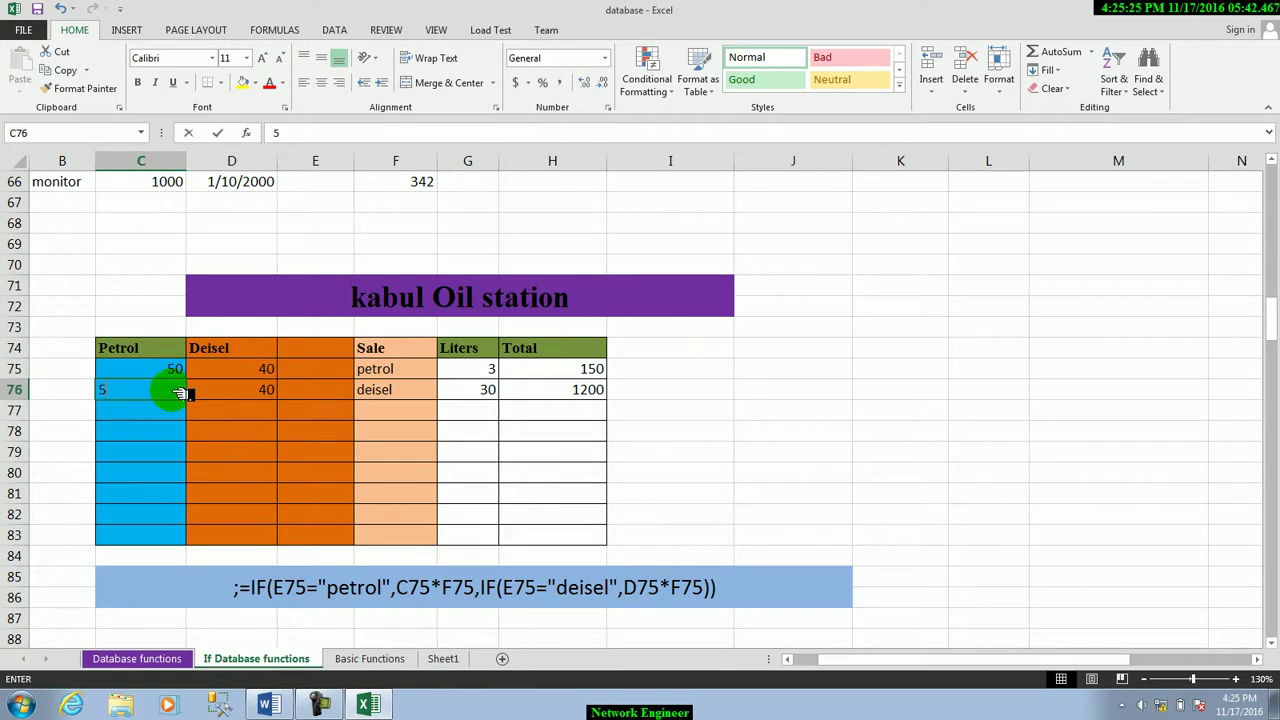
pyautogui.write('50')
pyautogui.press('Return')
pyautogui.write('50')
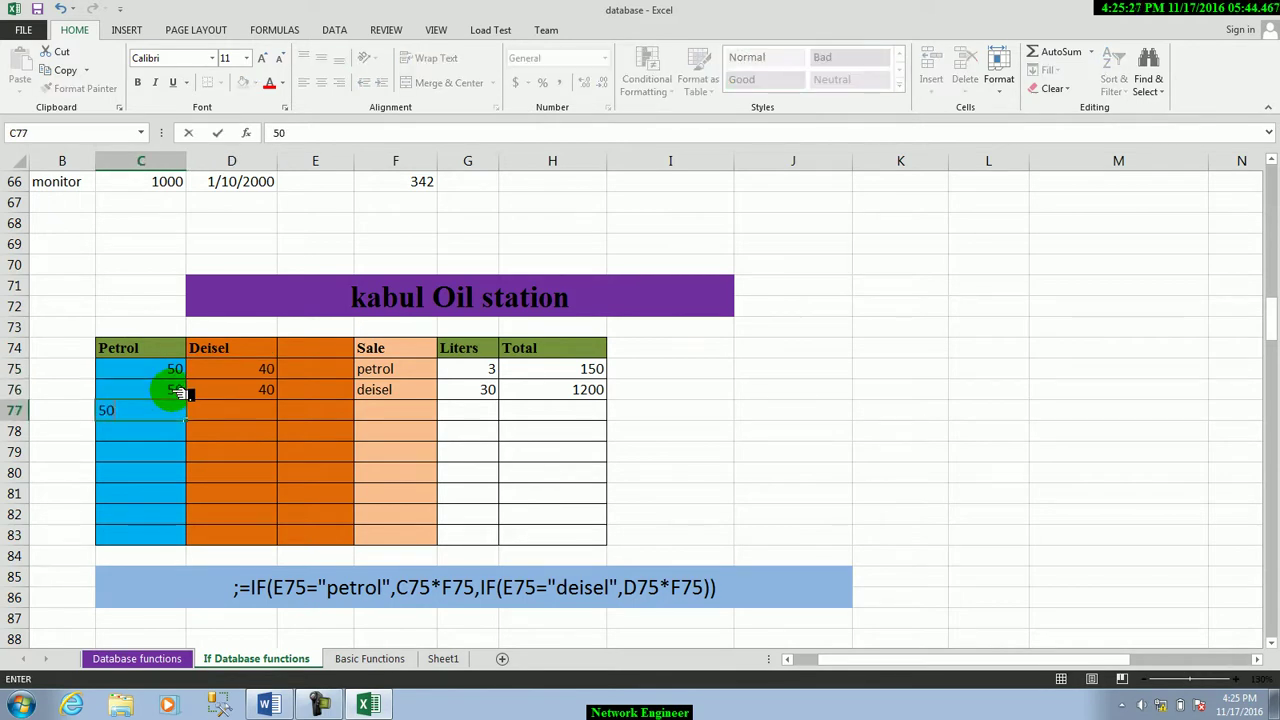
pyautogui.press('Return')
pyautogui.write('50')
pyautogui.press('Tab')
# Enter a diesel price of 40 in D77 and D78, and record petrol as row 77's sale.
pyautogui.press('Up')
pyautogui.write('40')
pyautogui.press('Return')
pyautogui.write('40')
pyautogui.press('Return')
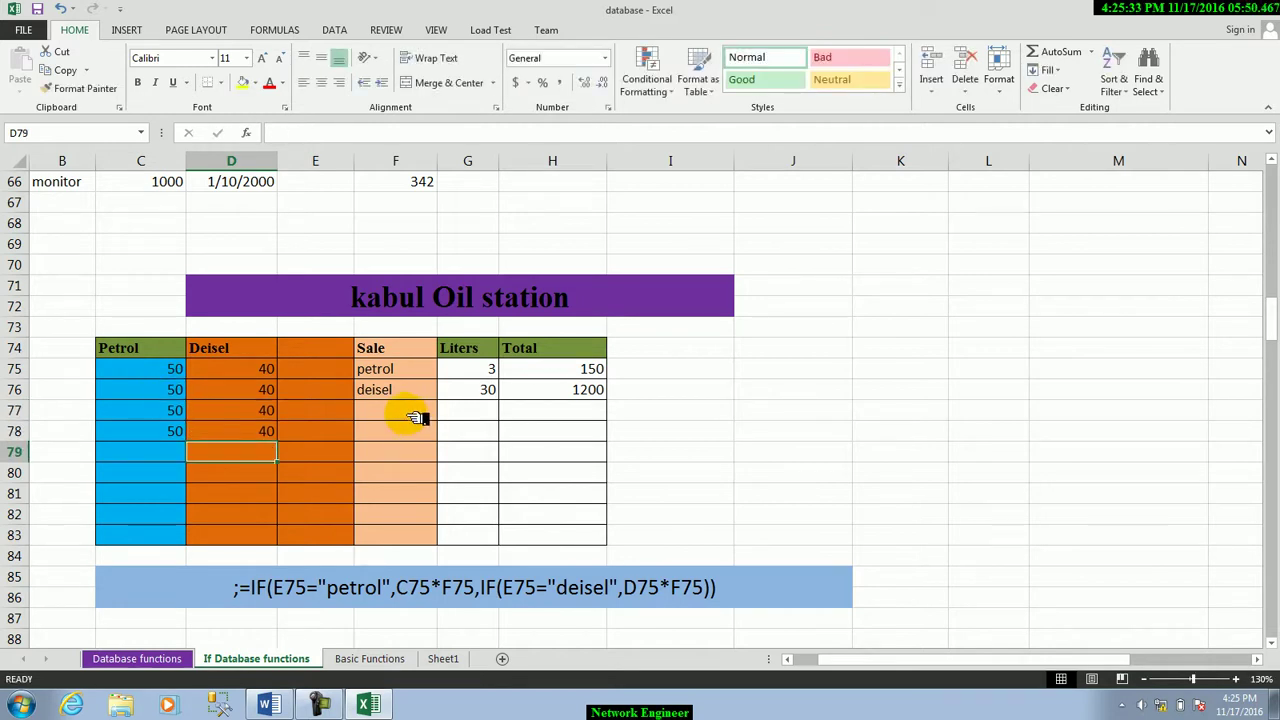
pyautogui.click(411, 413)
pyautogui.write('petrol')
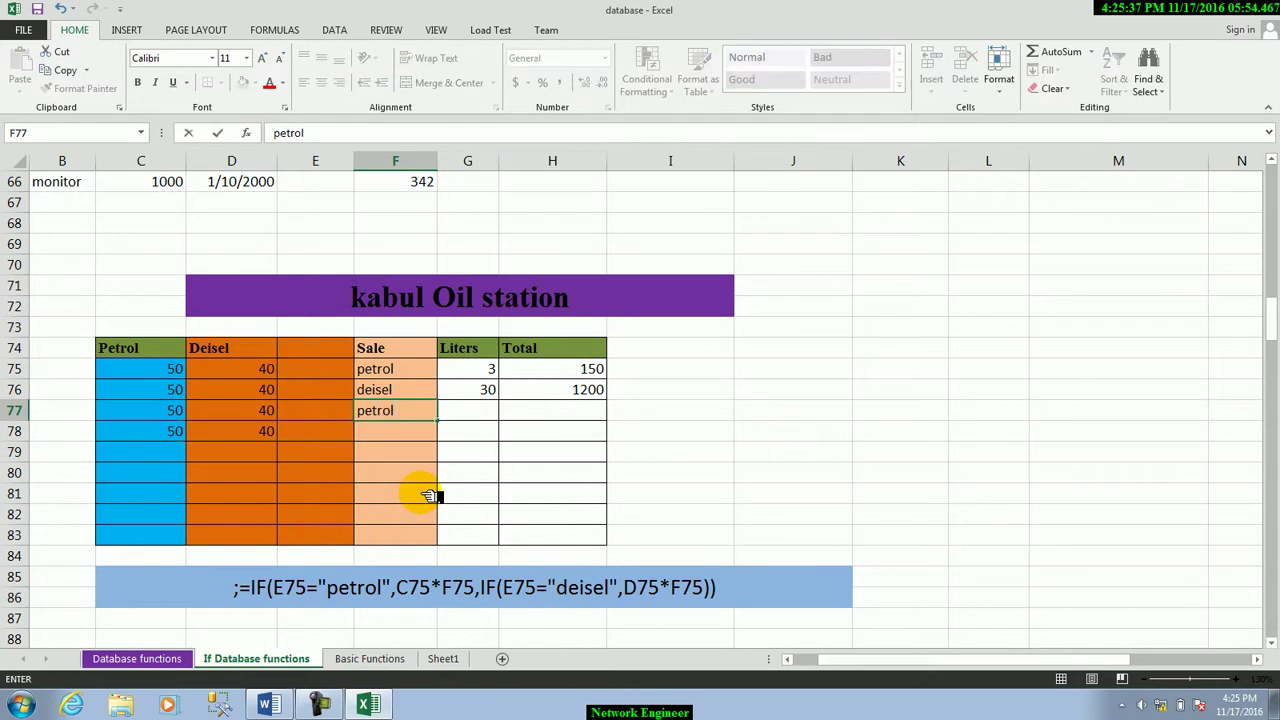
pyautogui.press('Return')
# Fill the Total formula down to H78 and enter 6 liters in G77, totalling 300.
pyautogui.click(575, 373)
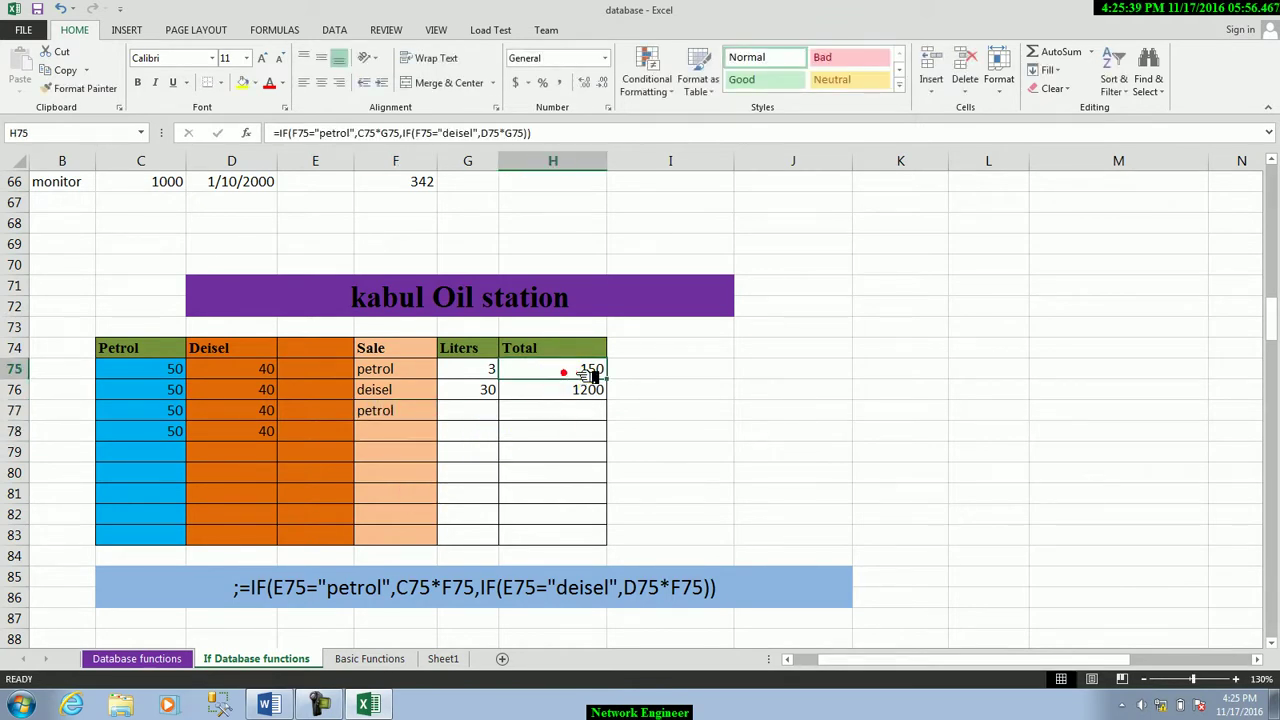
pyautogui.moveTo(605, 379); pyautogui.dragTo(600, 434)
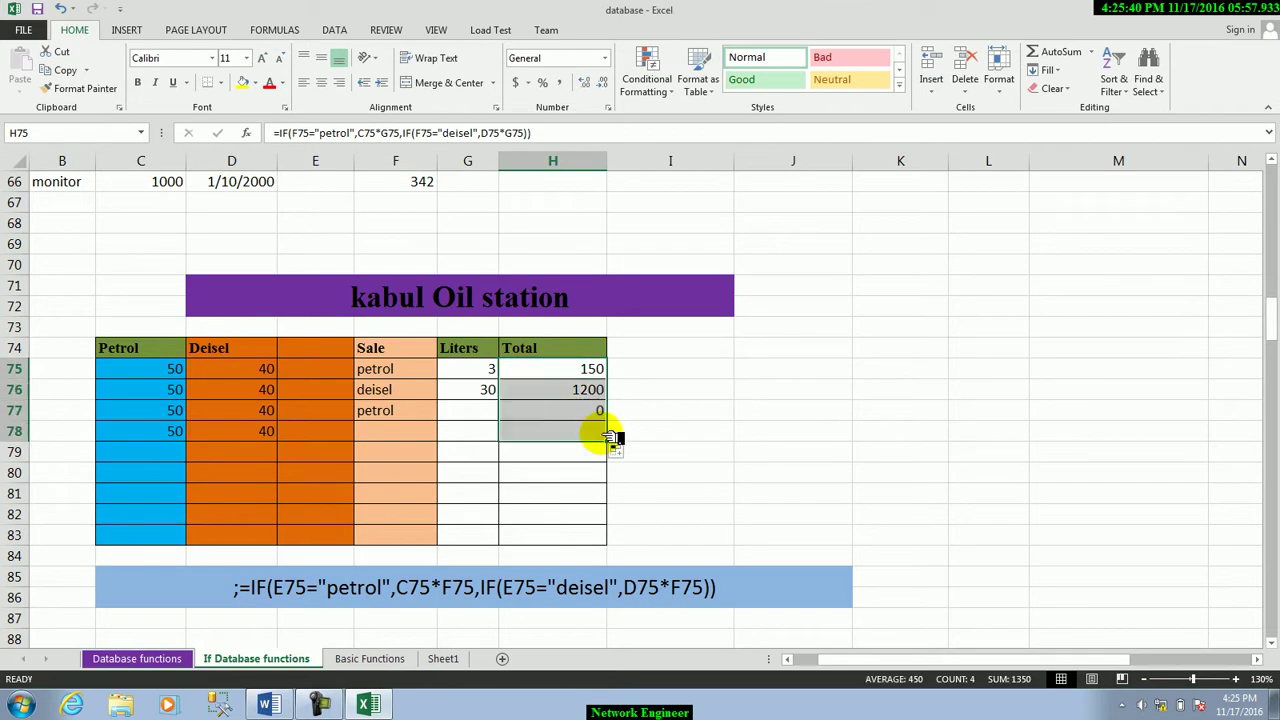
pyautogui.click(490, 410)
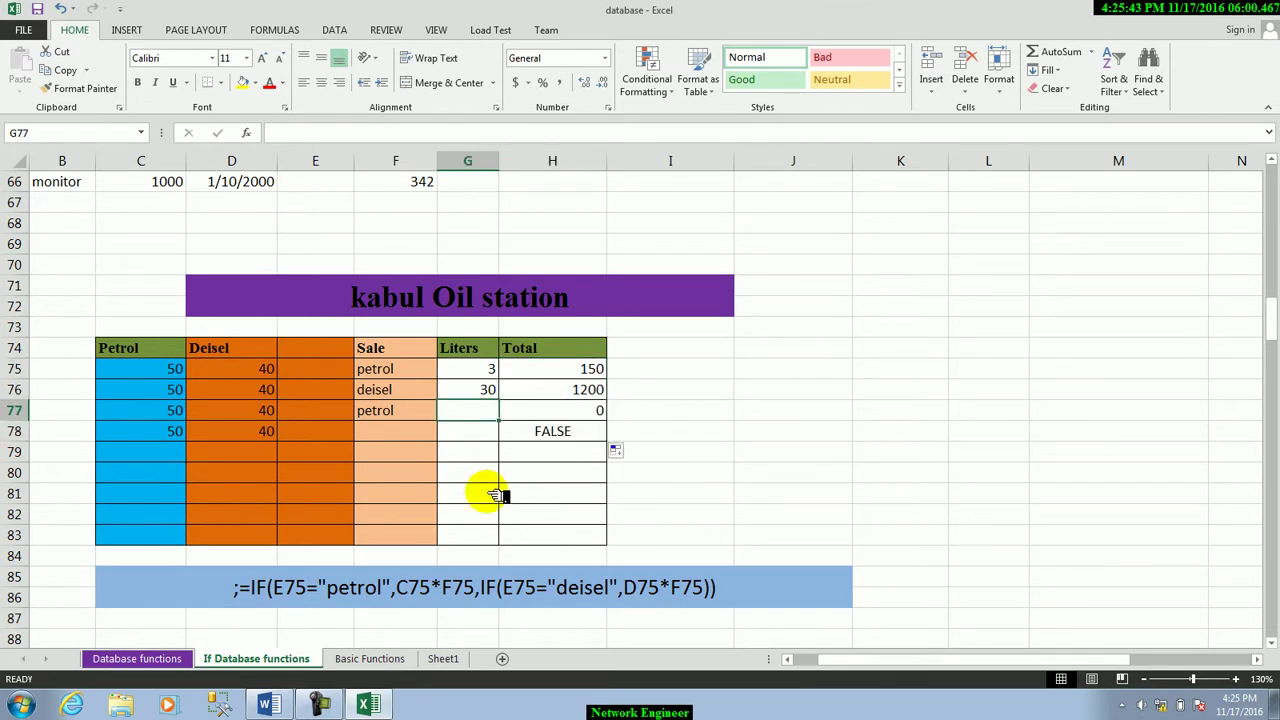
pyautogui.write('6')
pyautogui.press('Return')
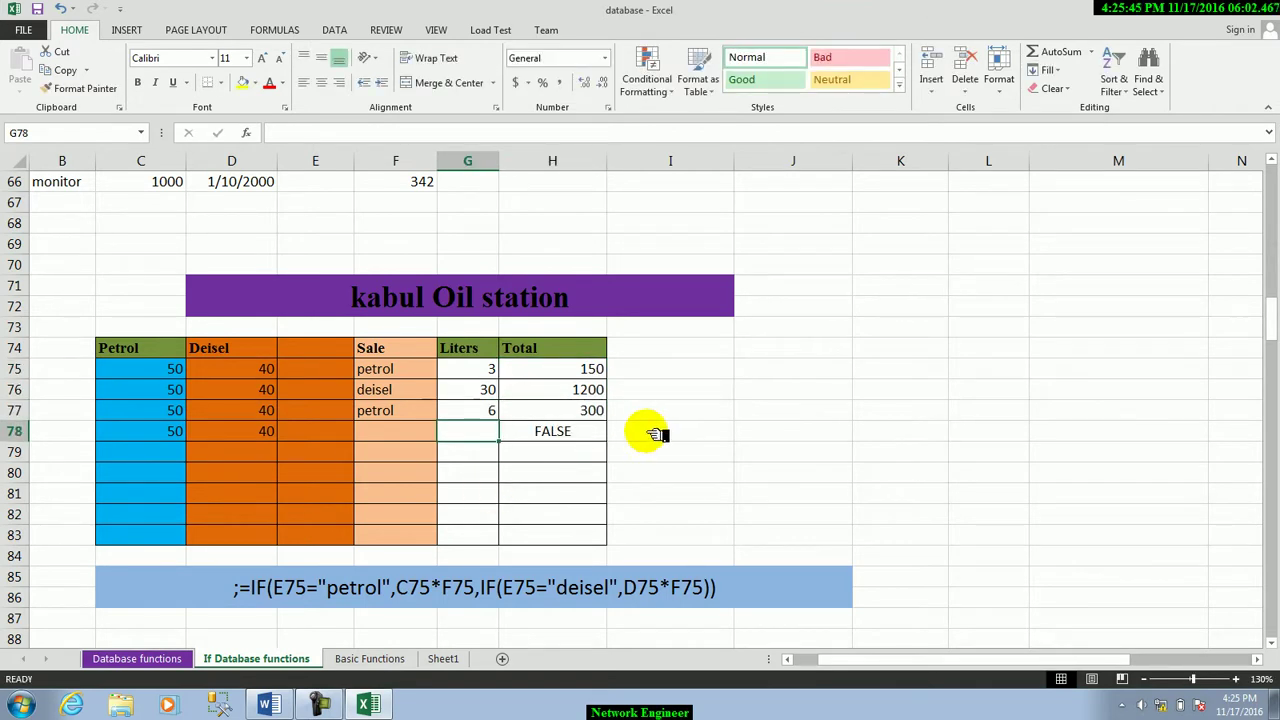
pyautogui.click(604, 413)
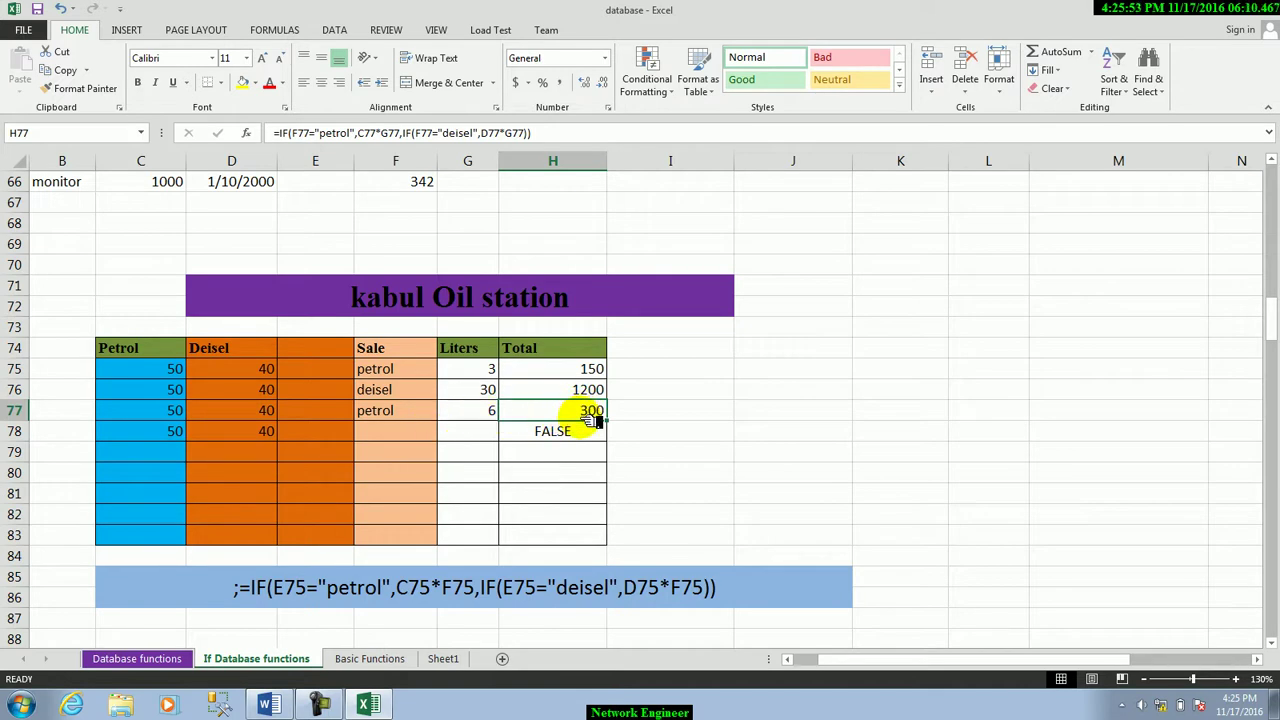
# Record deisel with 7 liters in row 78, totalling 280.
pyautogui.click(420, 428)
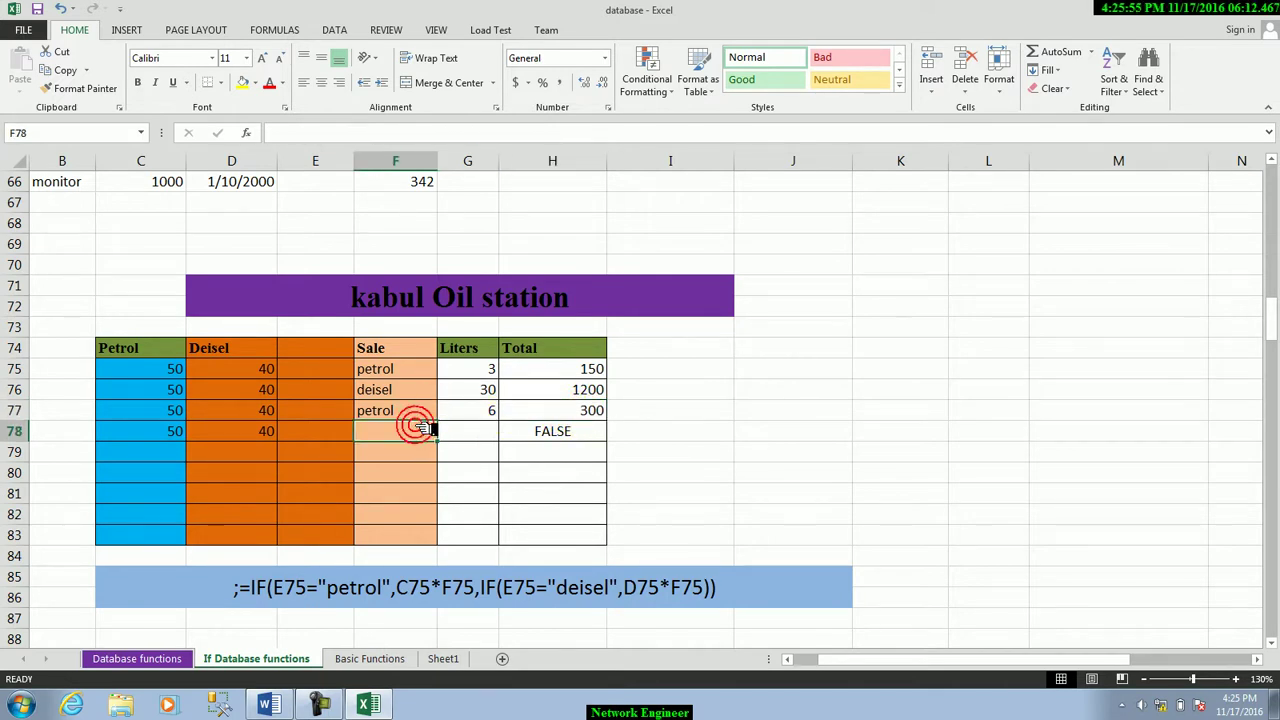
pyautogui.write('deisel')
pyautogui.press('Return')
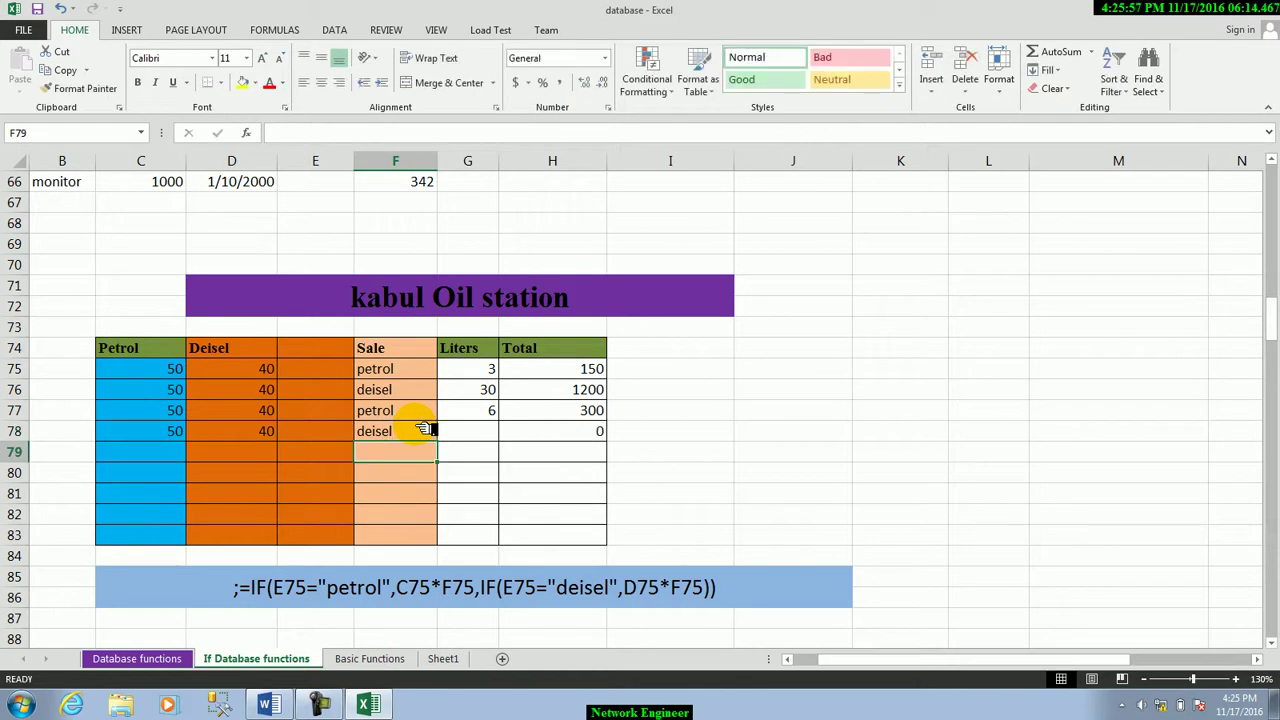
pyautogui.click(483, 439)
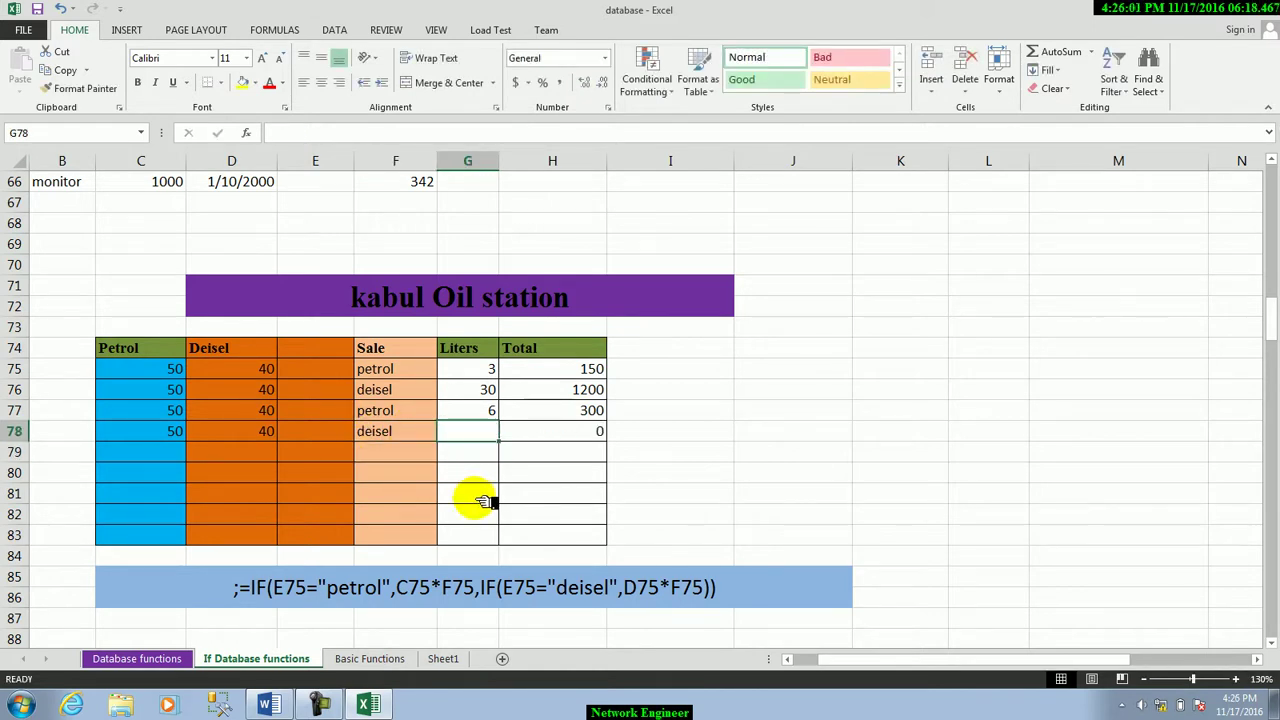
pyautogui.write('7')
pyautogui.press('Return')
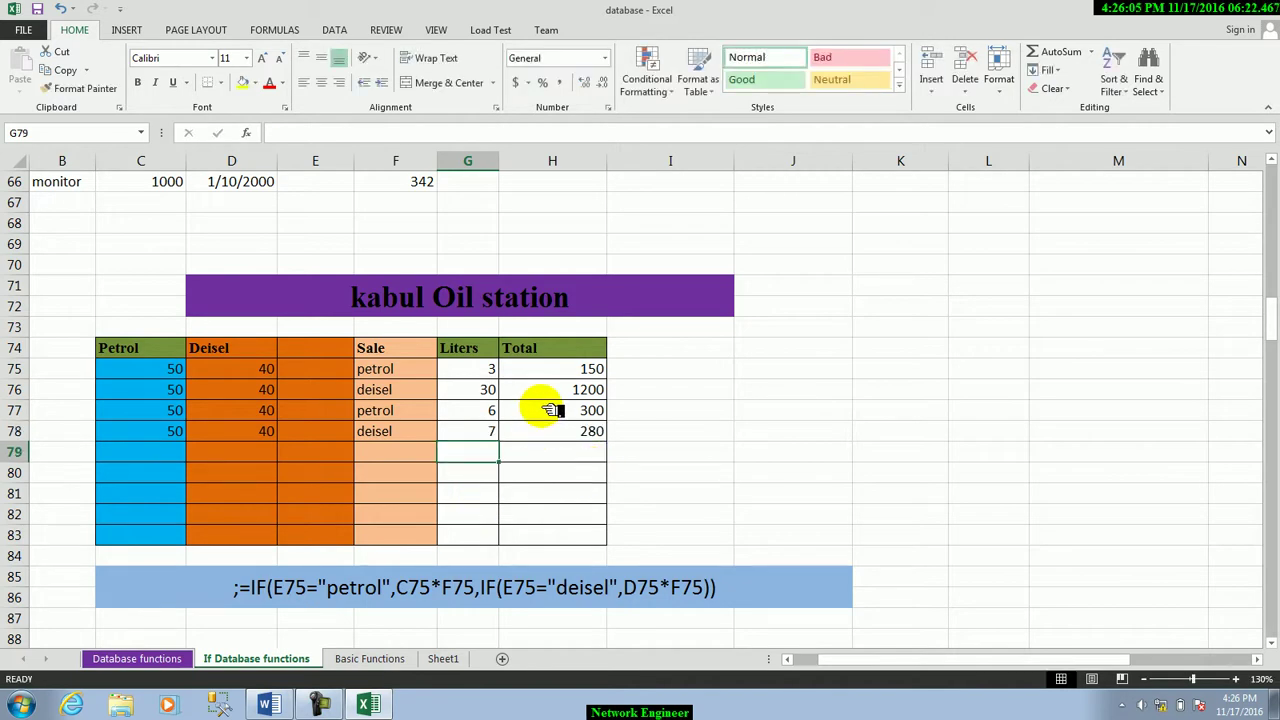
# Prefix the H75 IF formula with ';' so it shows as plain text.
pyautogui.doubleClick(549, 368)
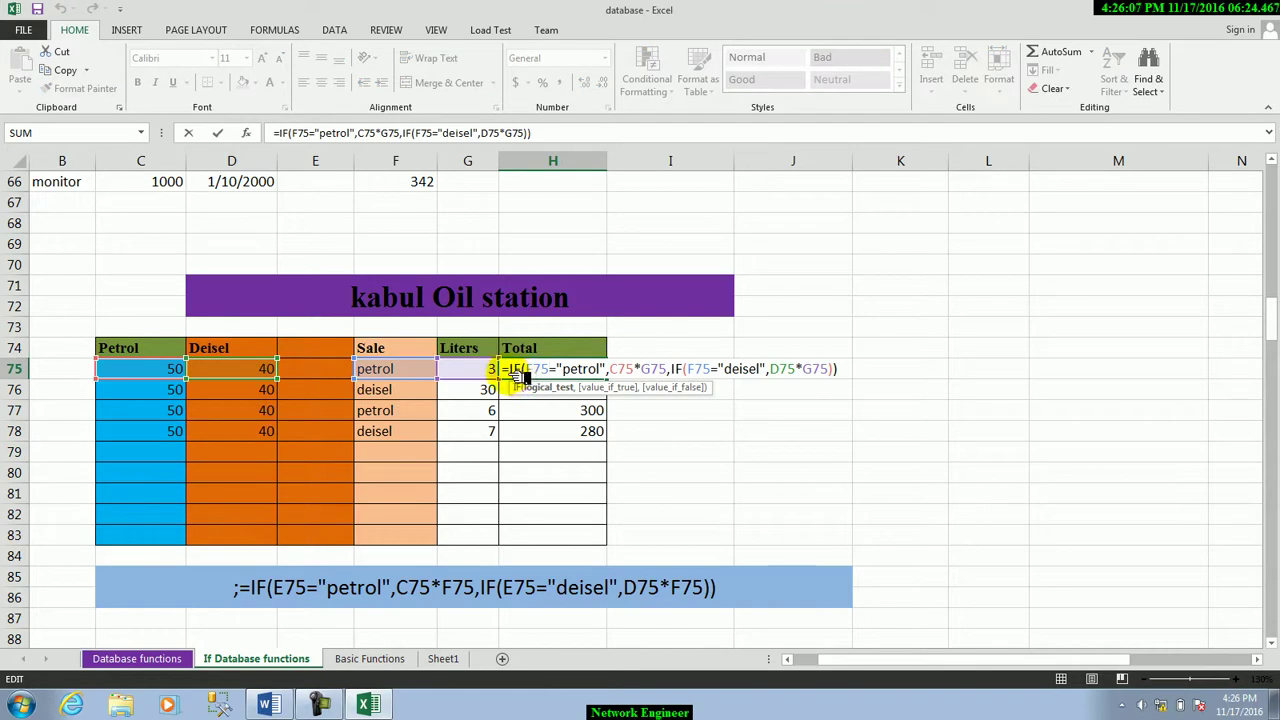
pyautogui.write(';')
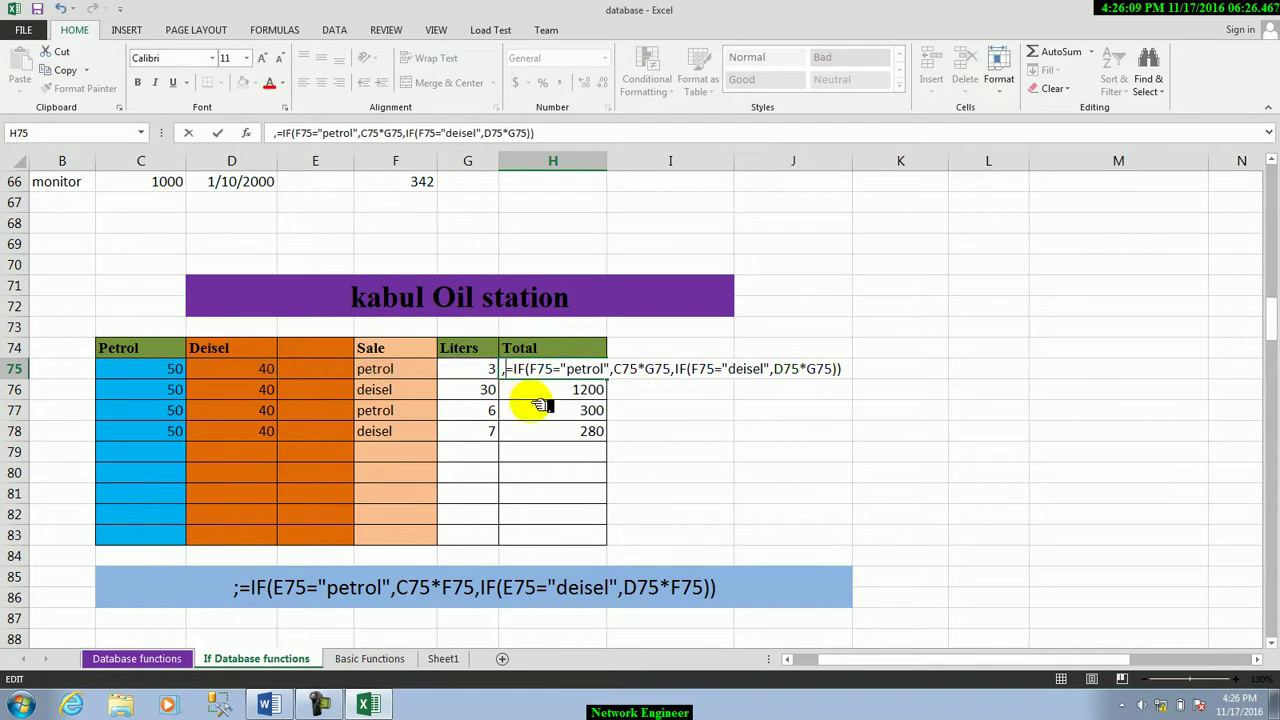
pyautogui.click(612, 460)
# Move the formula text from H75 to I75, just right of the table.
pyautogui.click(530, 372)
pyautogui.moveTo(533, 378)
pyautogui.mouseDown()
pyautogui.moveTo(665, 356)
pyautogui.moveTo(726, 365)
pyautogui.mouseUp()
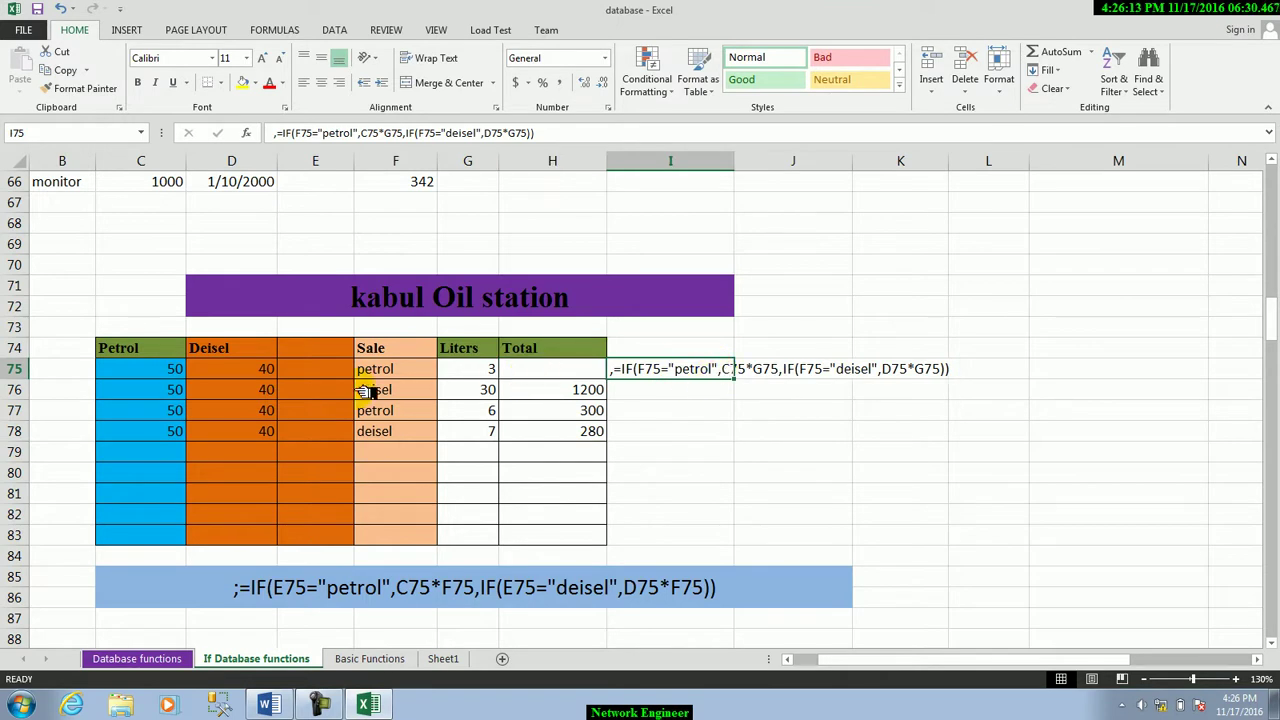
pyautogui.click(385, 375)
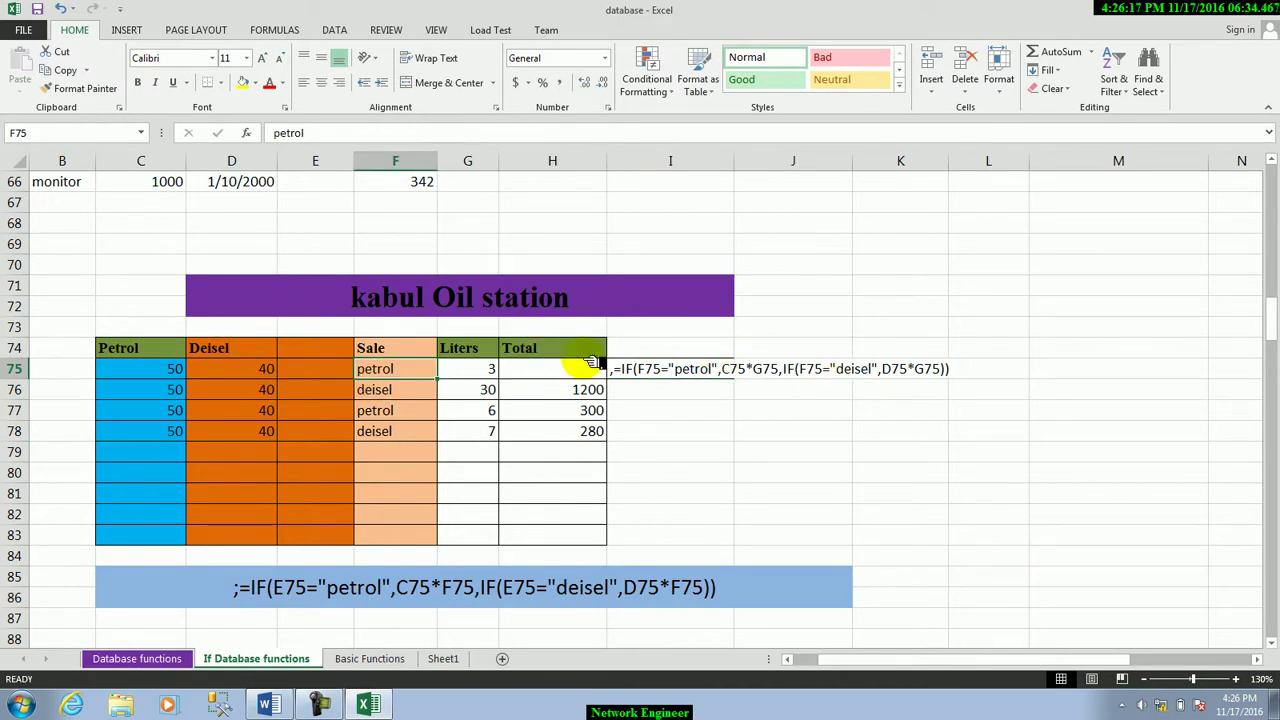
pyautogui.click(323, 350)
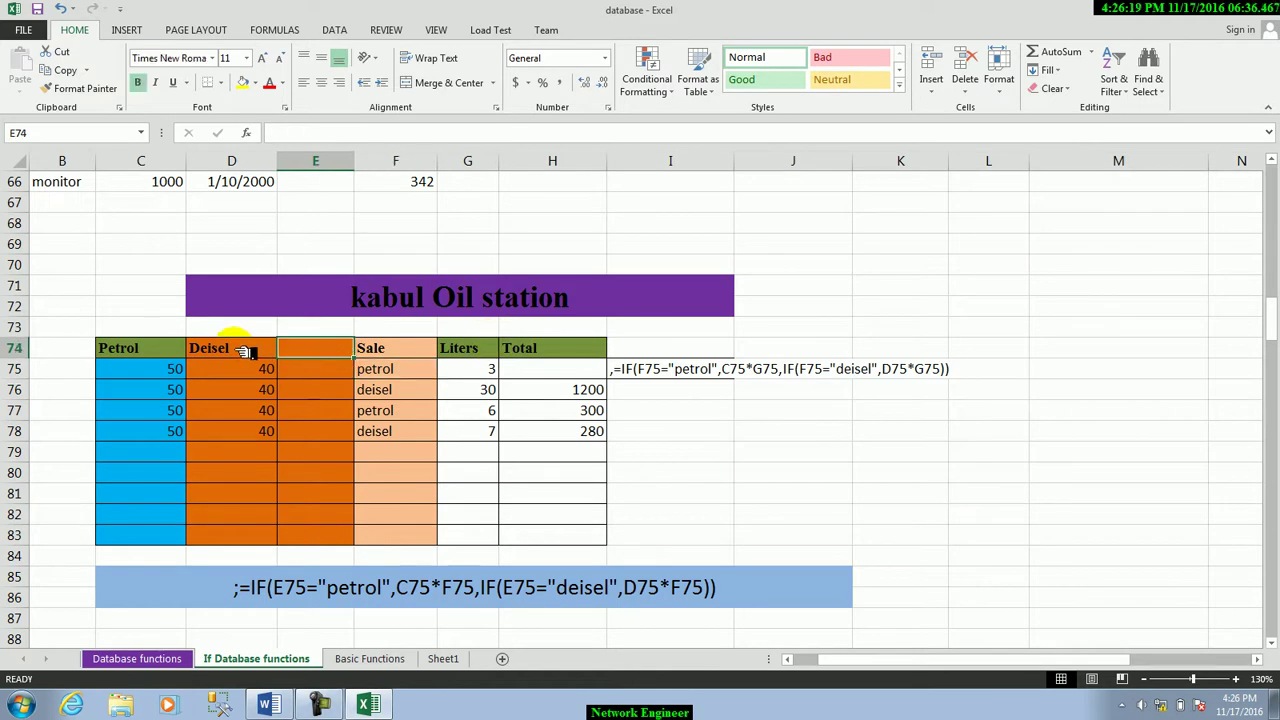